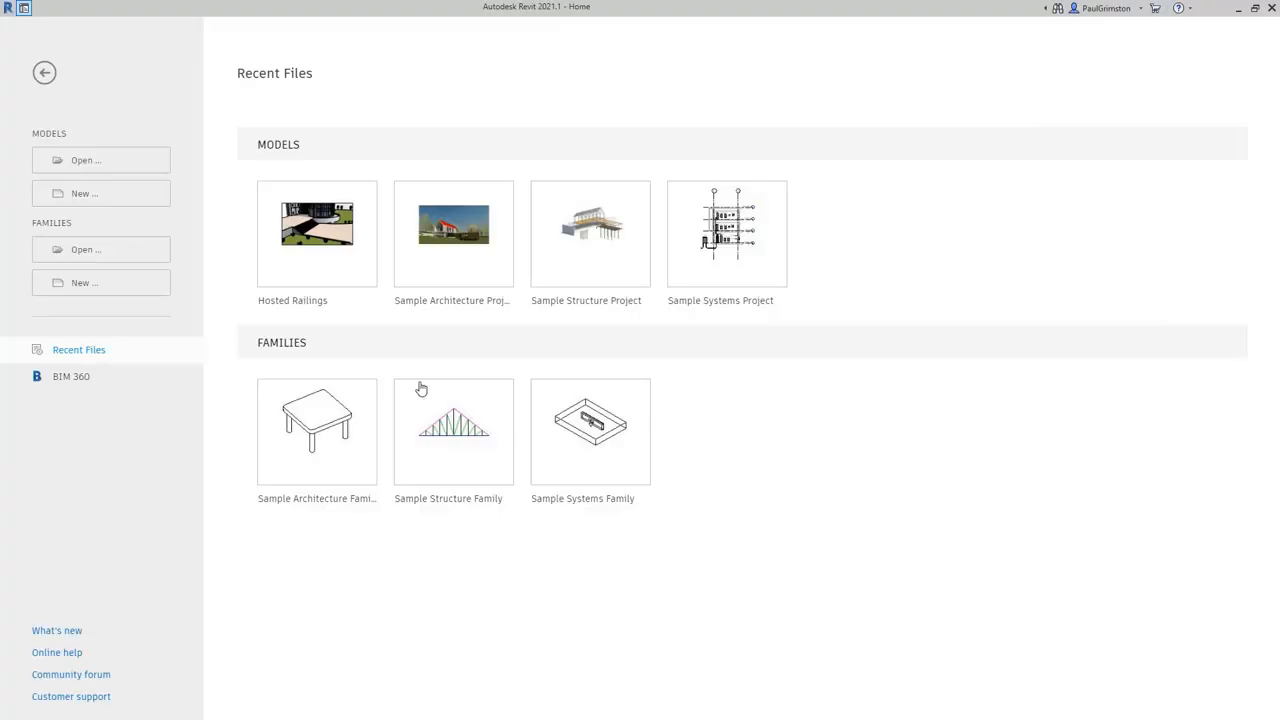
Open the Hosted Railings project and go to its Site floor plan.
click(337, 227)
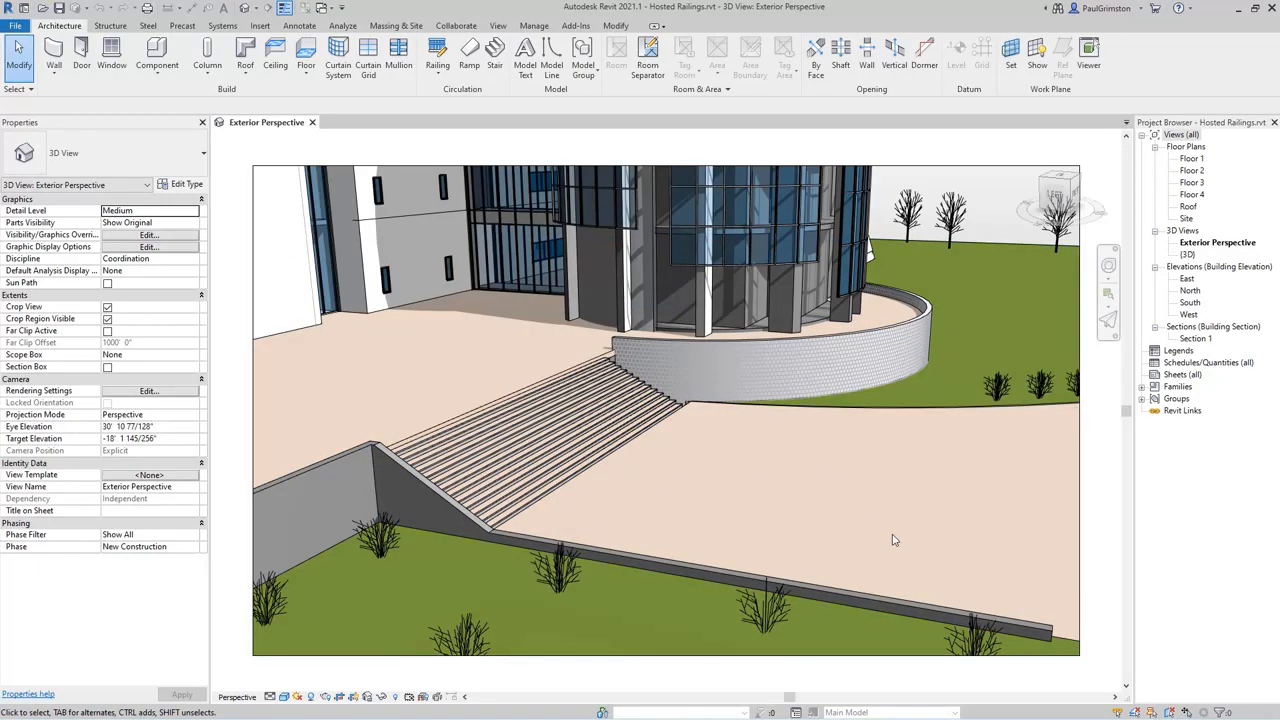
double_click(1186, 218)
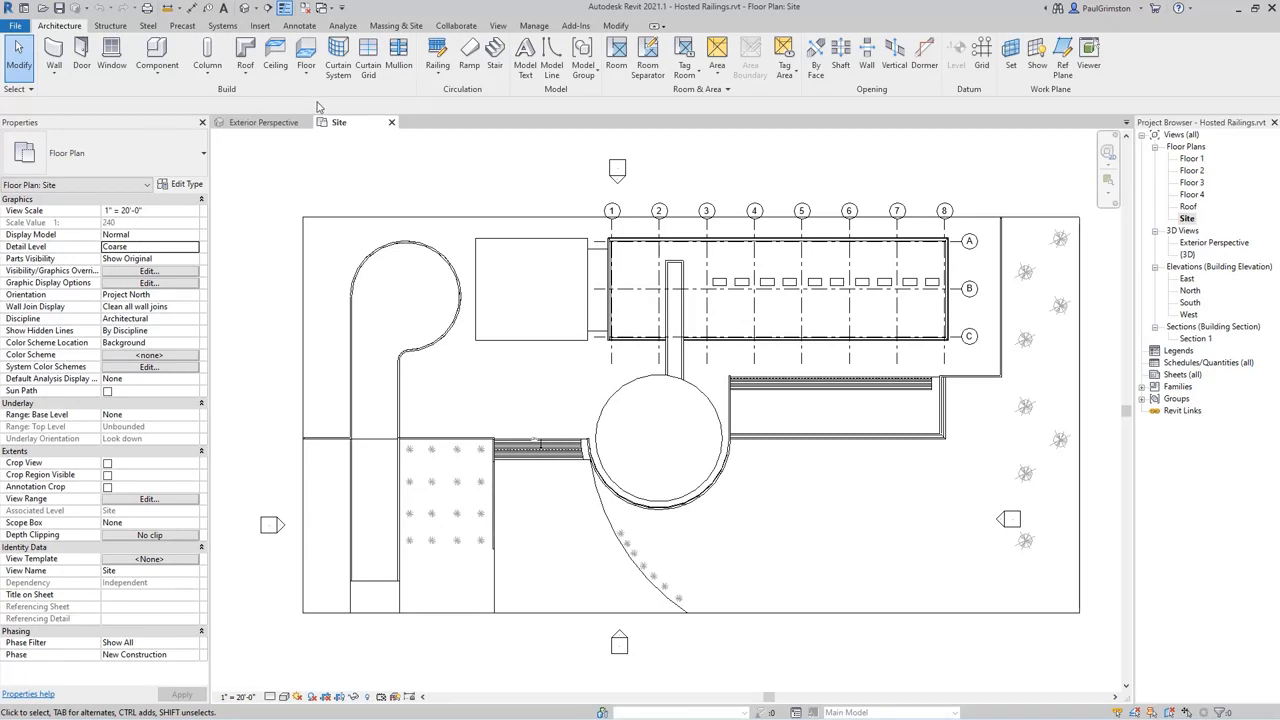
Start a new floor of type Site Paving and set its level to Basement 1.
click(306, 55)
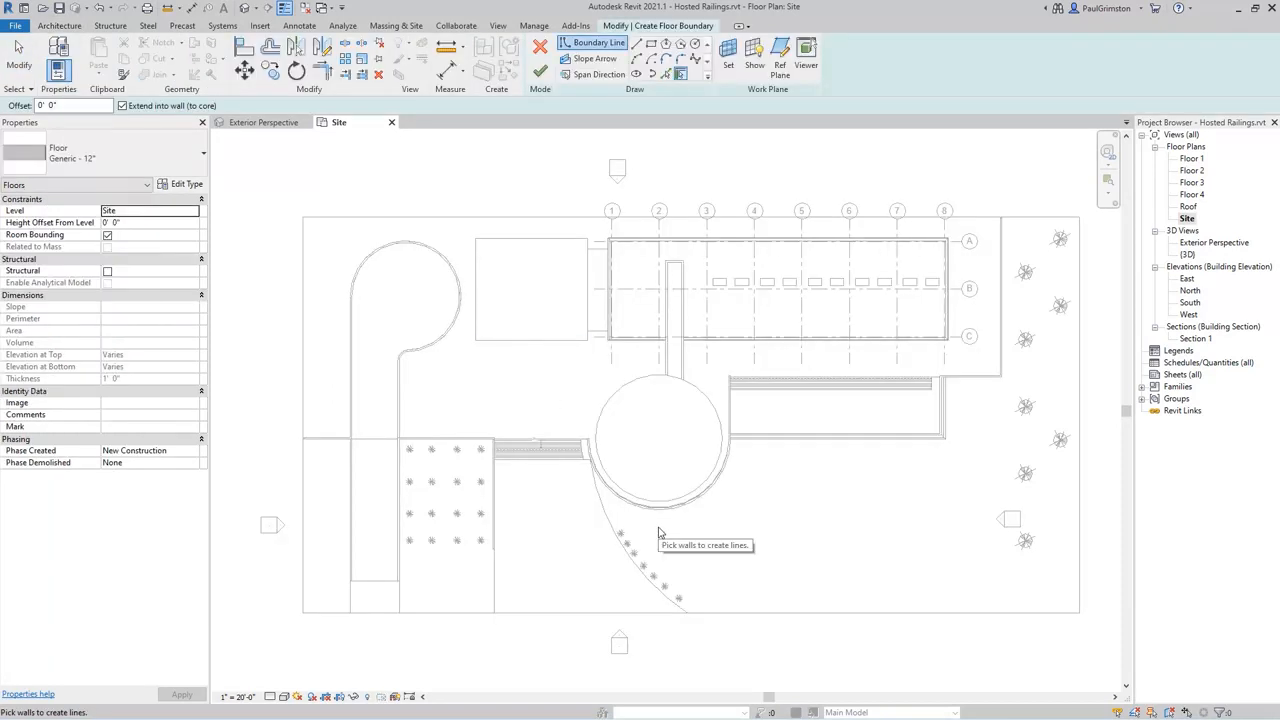
click(161, 153)
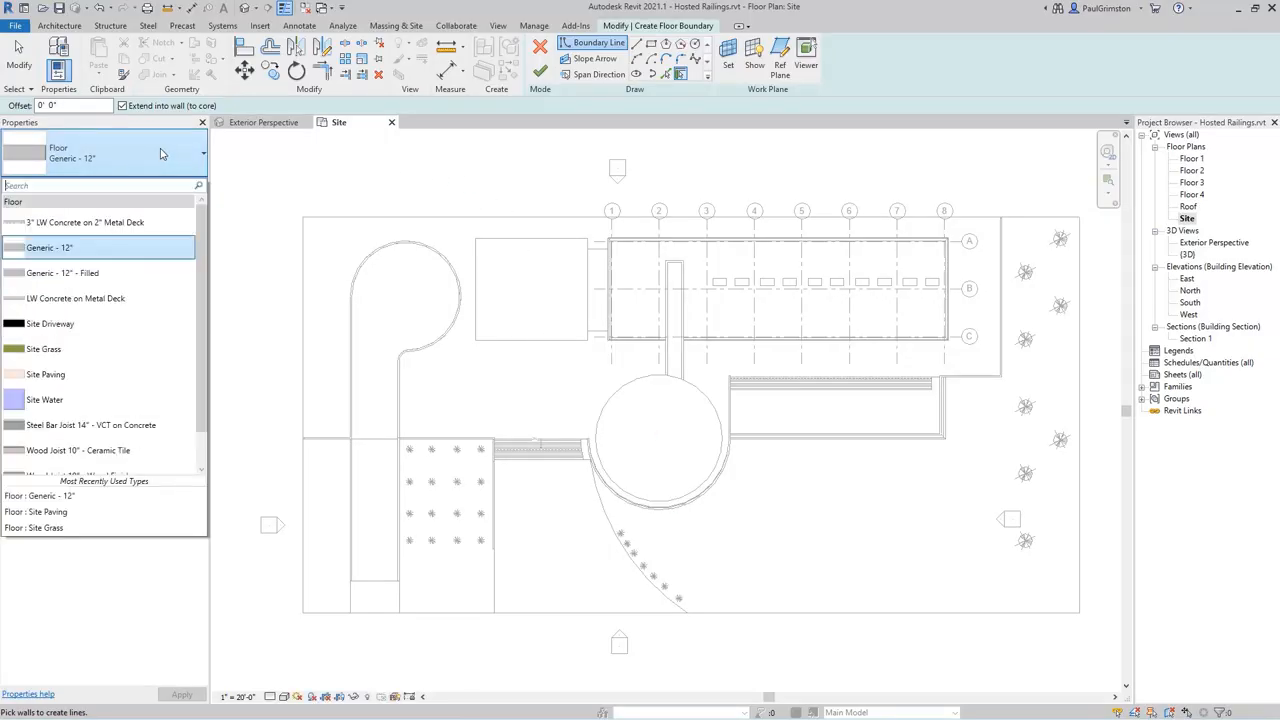
click(88, 375)
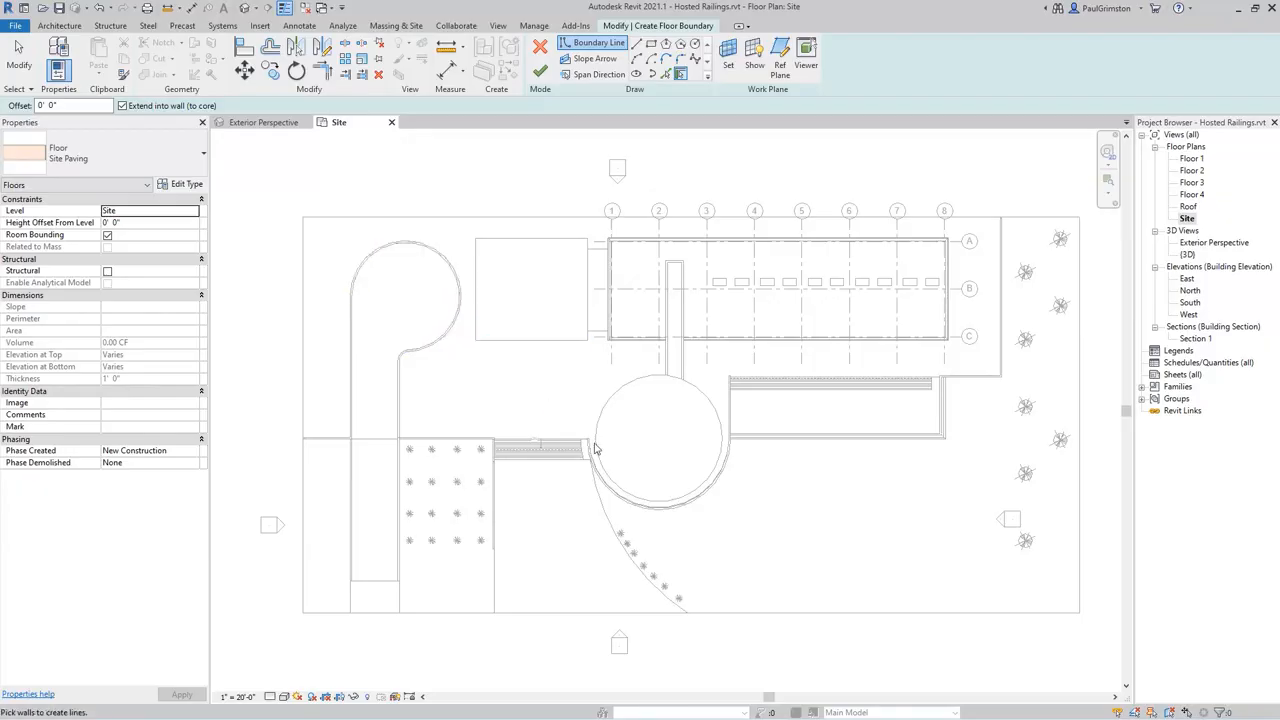
click(194, 212)
click(144, 222)
Pick the outer edge of the curved retaining wall around the round building as a floor boundary line.
click(666, 76)
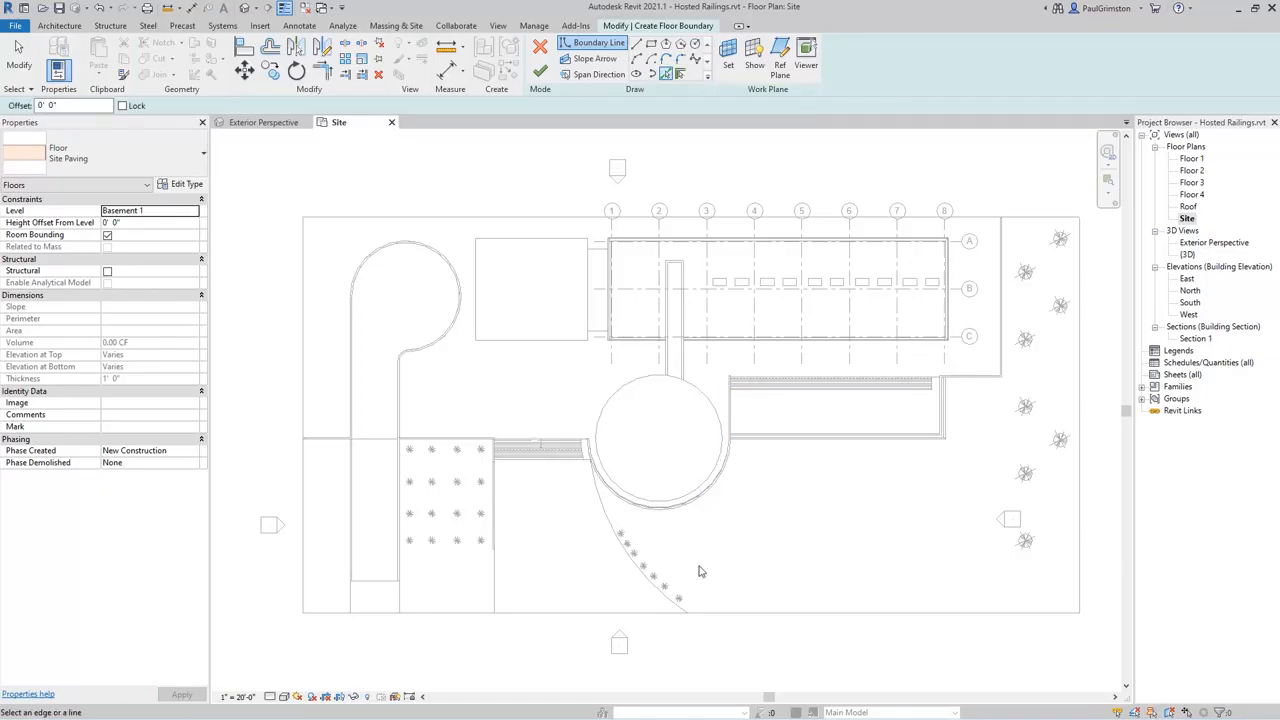
scroll(672, 543, up, 1)
scroll(672, 543, up, 3)
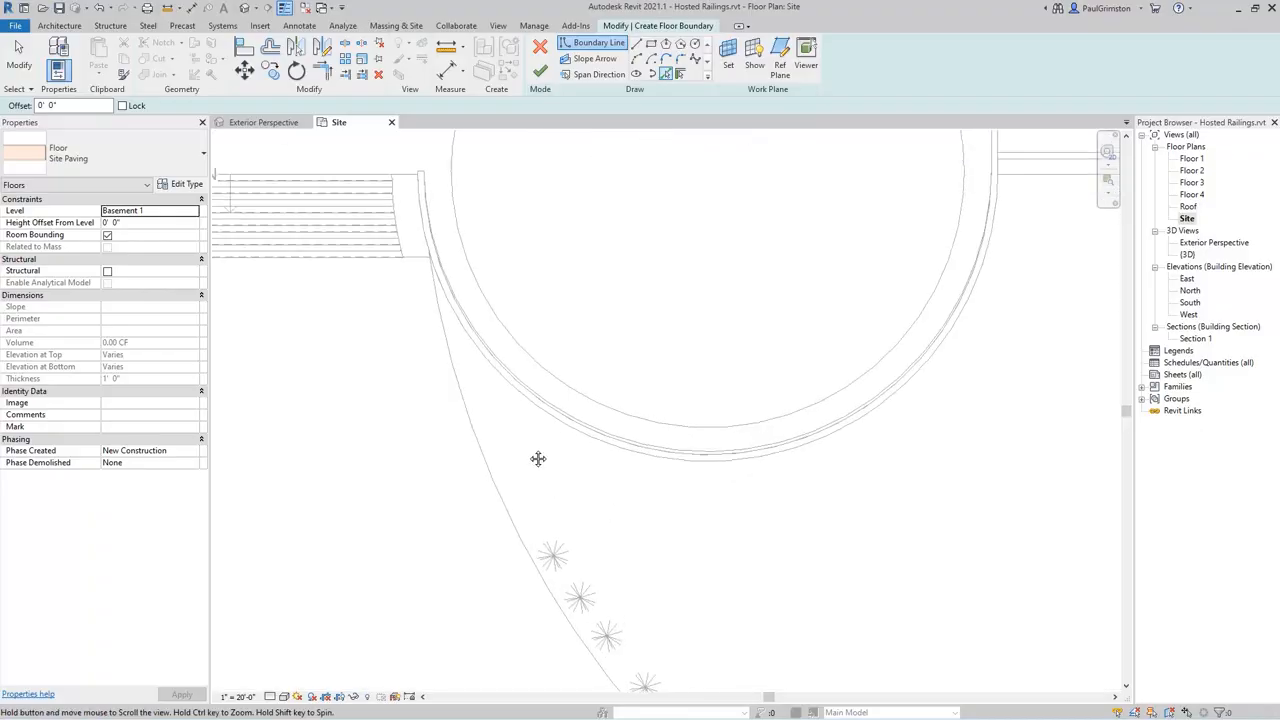
middle_drag(543, 454, 460, 535)
click(446, 477)
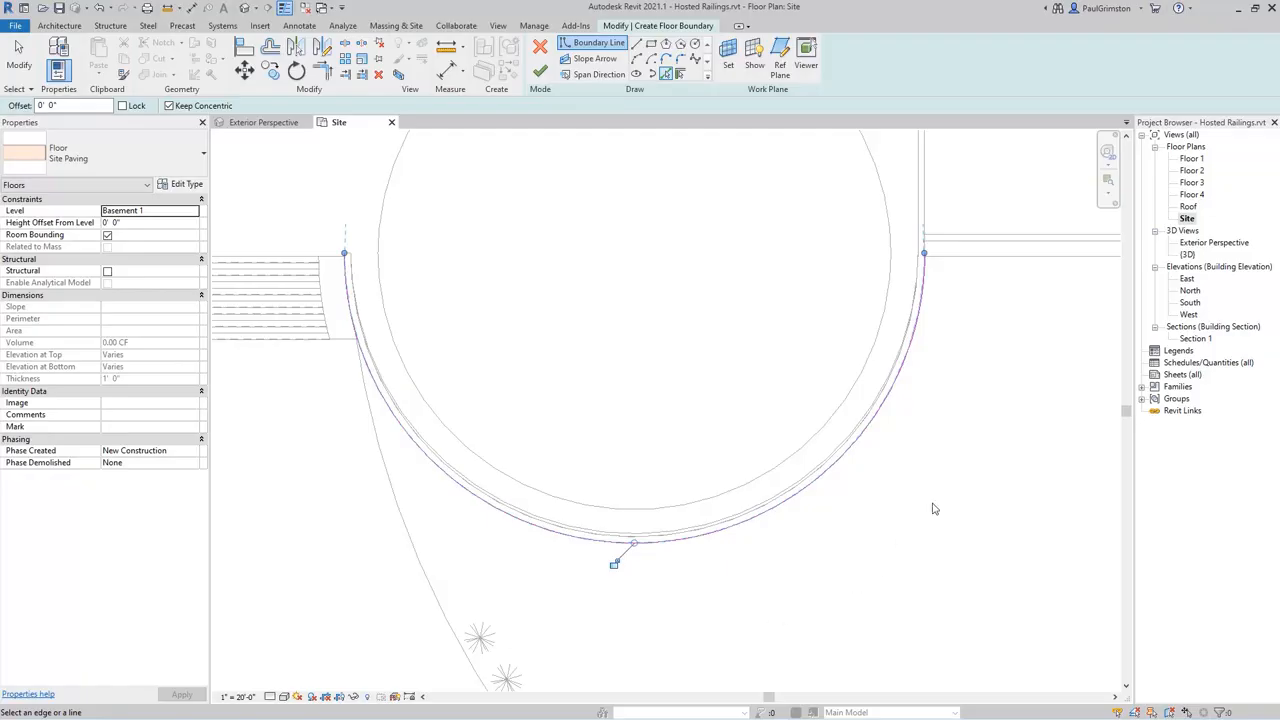
Draw boundary lines from the arc's lowest point 10' 9" straight down, and horizontally to the existing paving's curved edge.
click(637, 50)
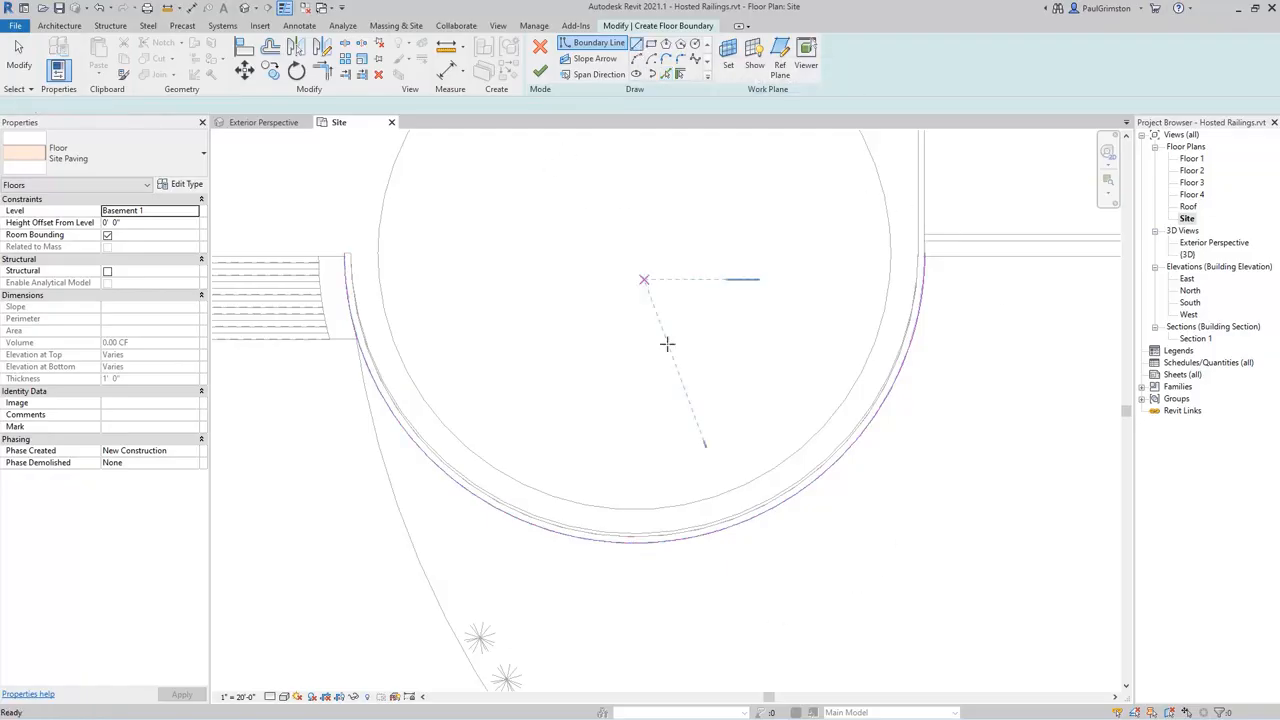
click(636, 544)
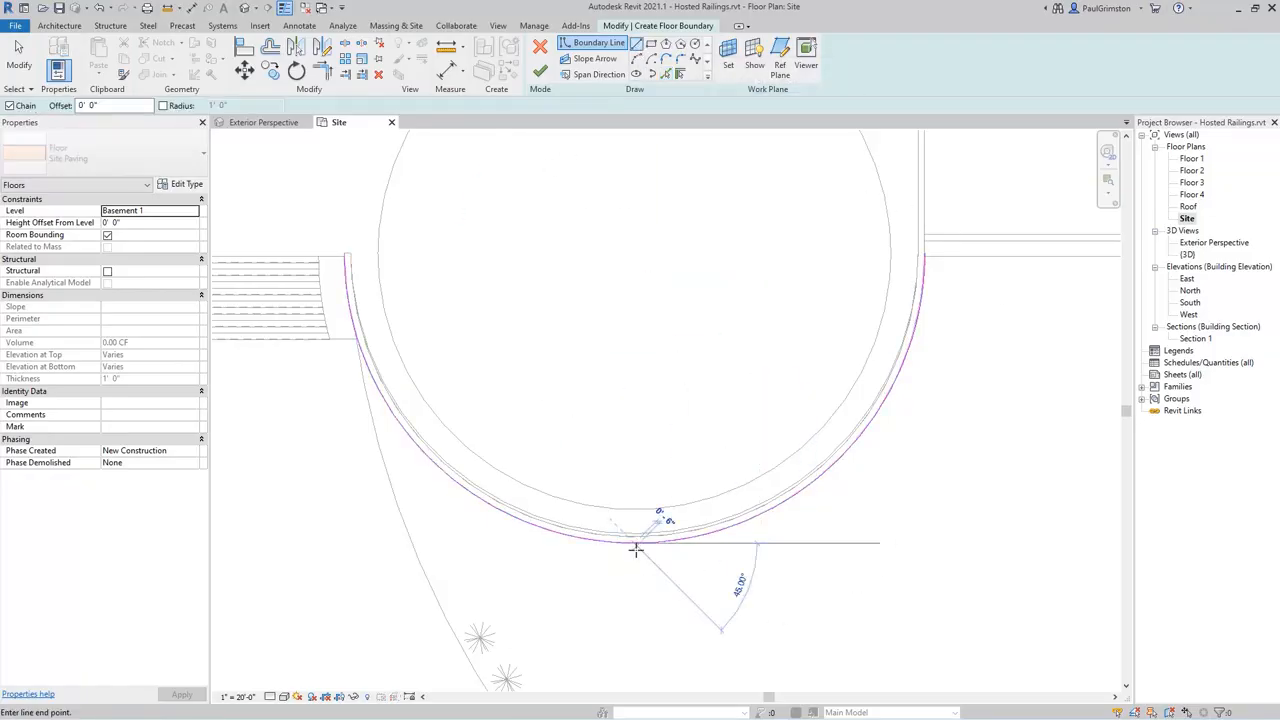
text(10 9)
key(Return)
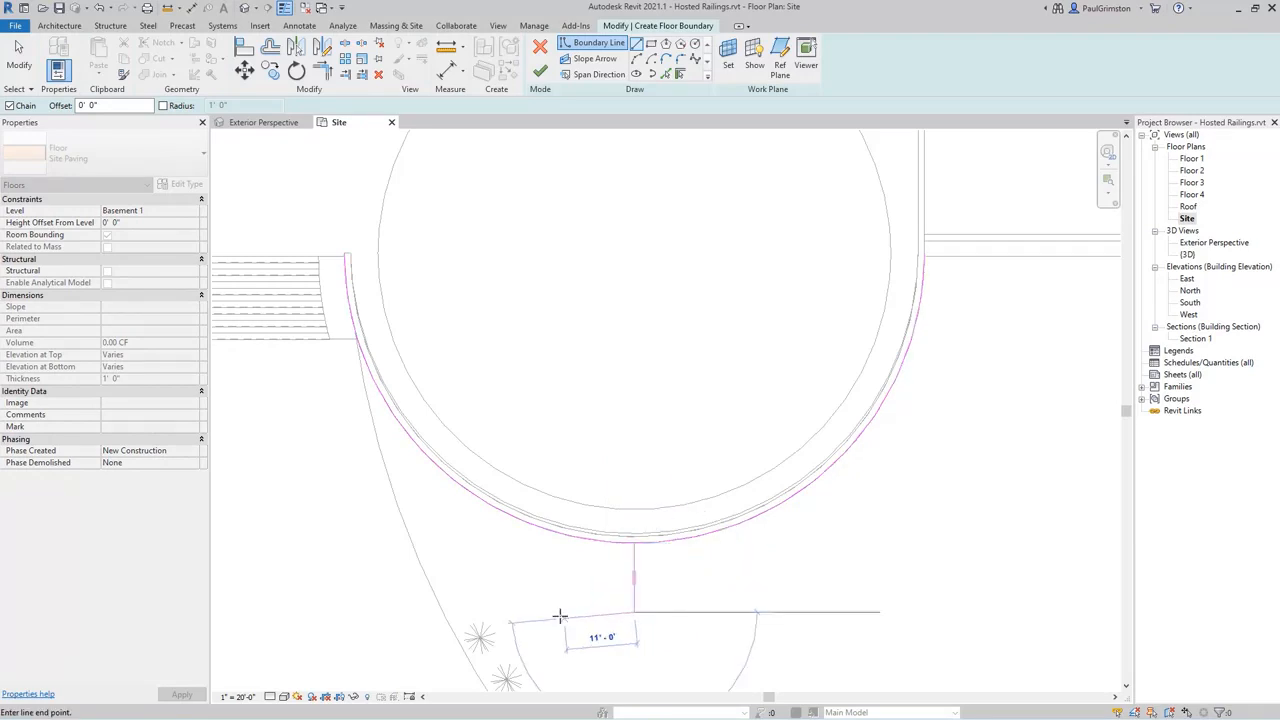
click(445, 610)
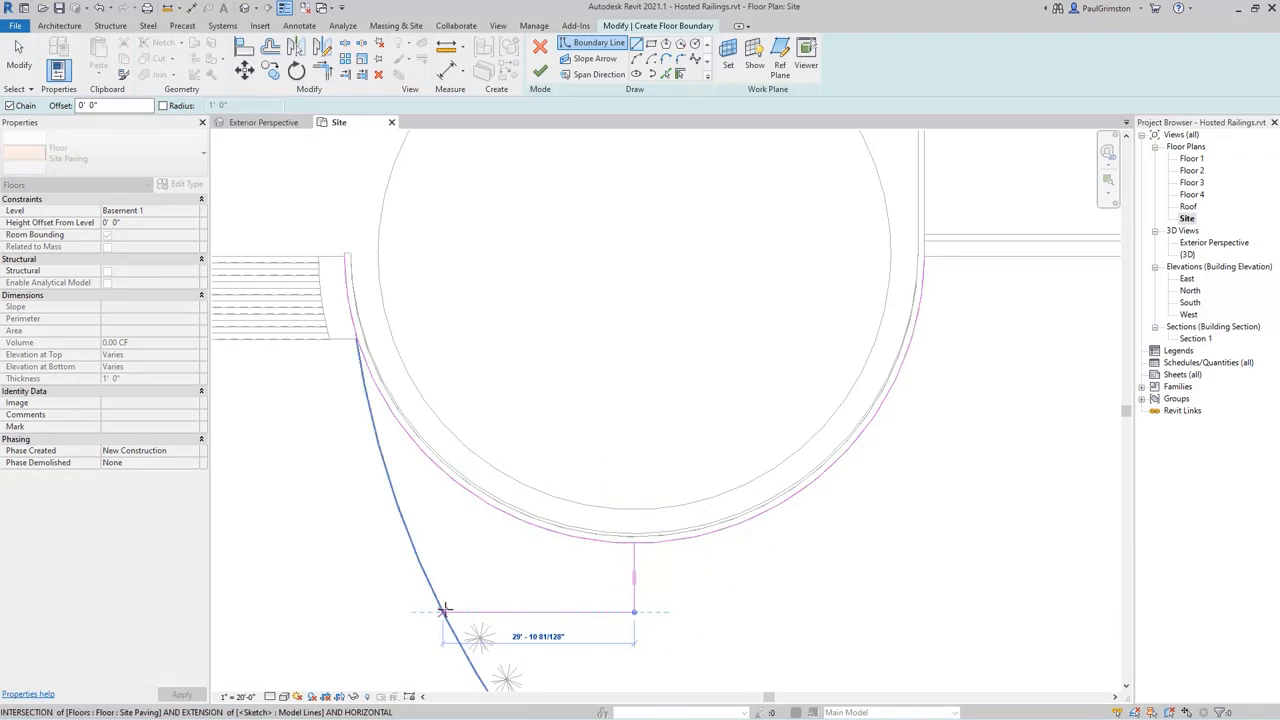
key(Escape)
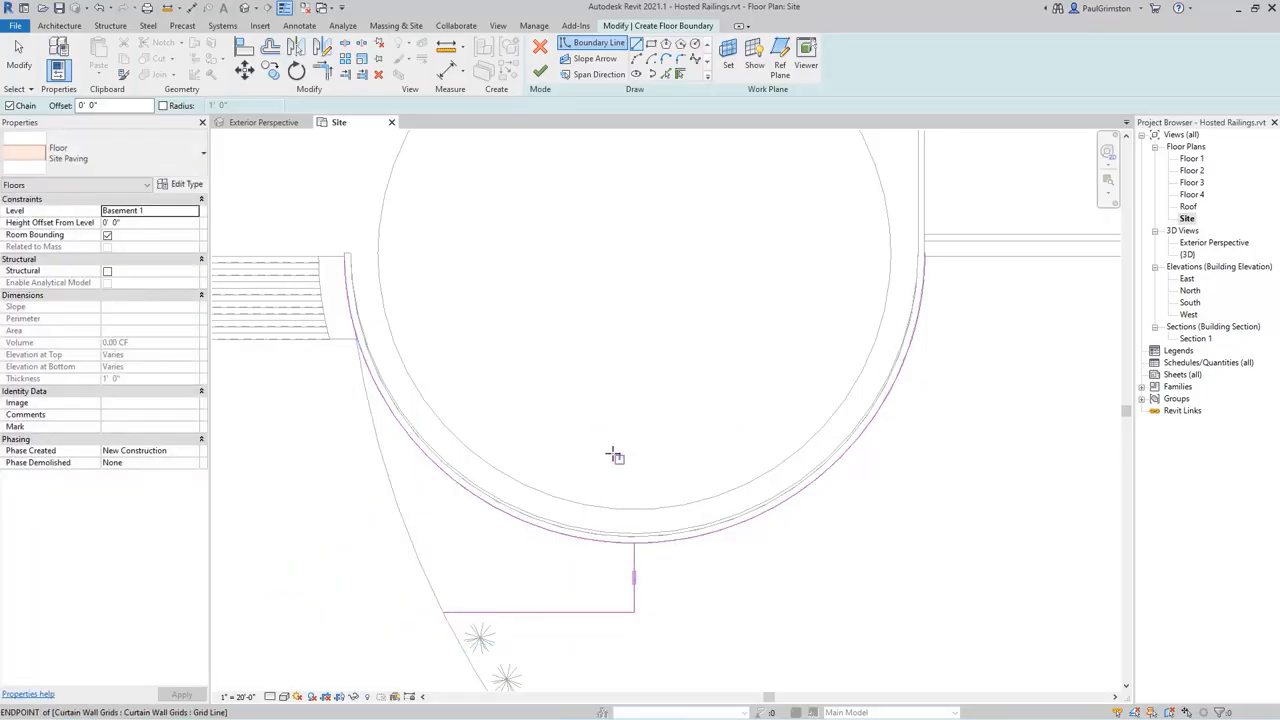
Trim the boundary arc to a corner with the vertical line, keeping the part on the stair side.
click(17, 52)
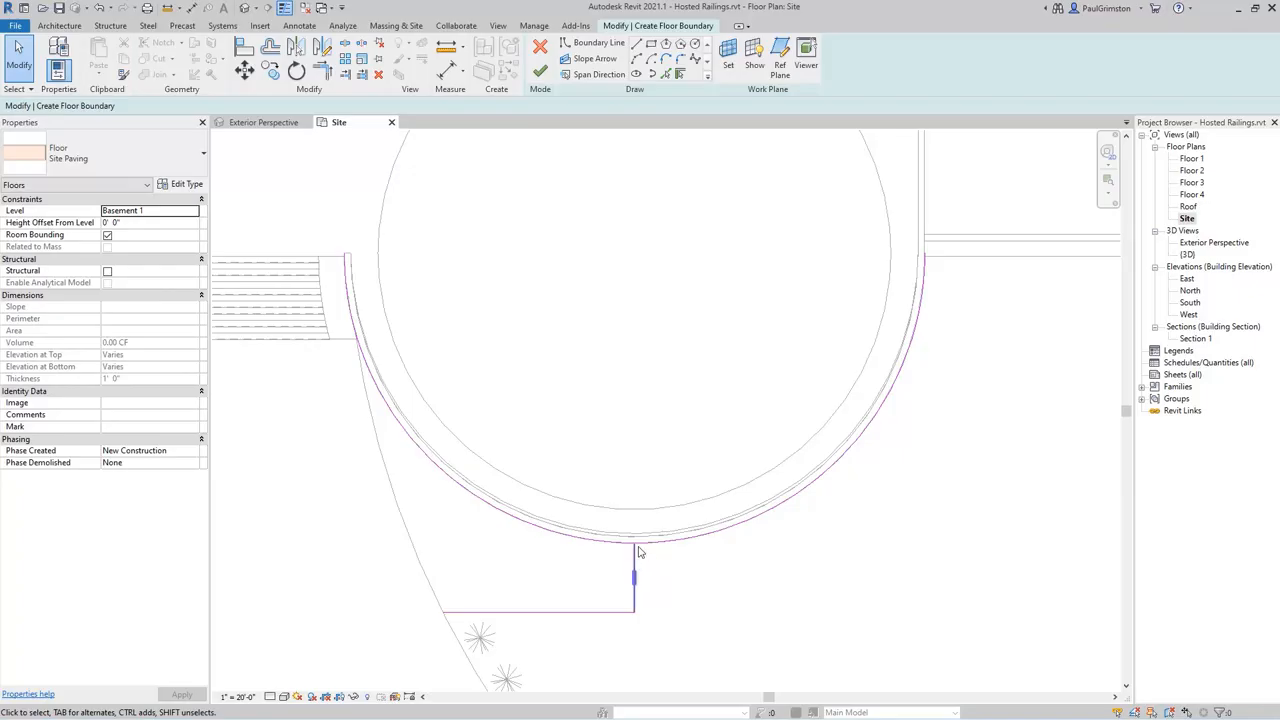
click(324, 72)
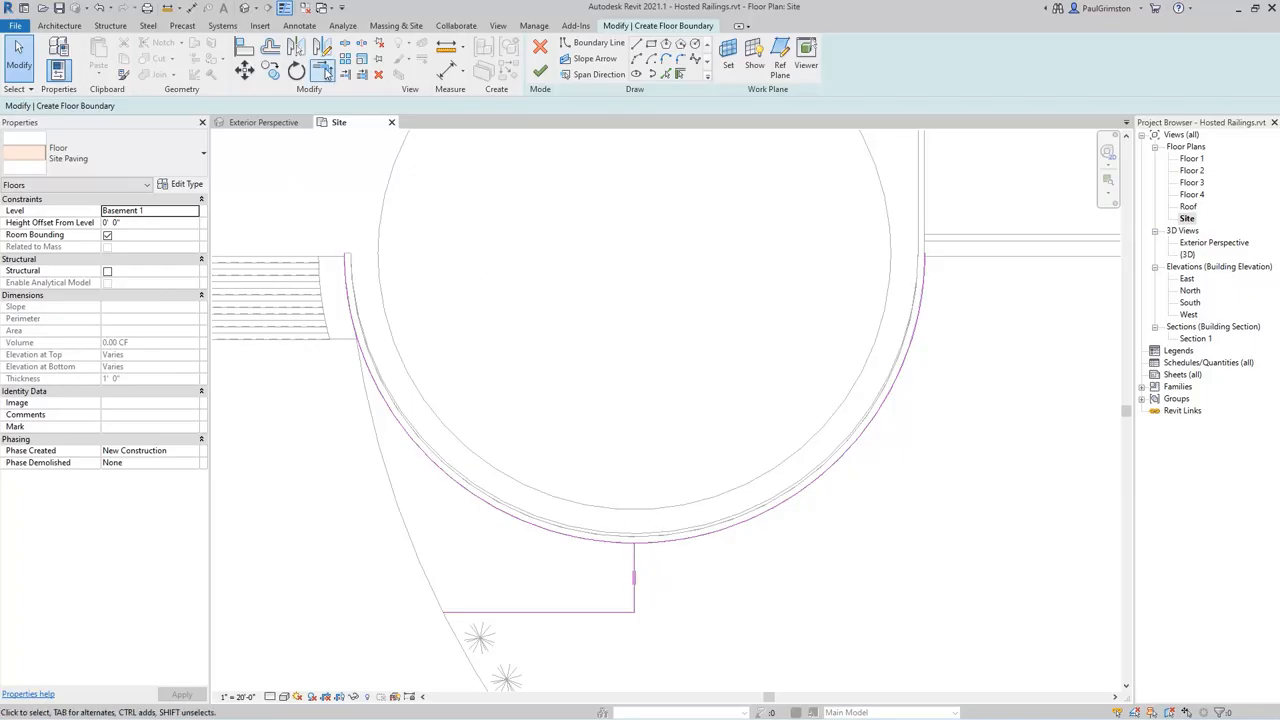
click(608, 548)
click(636, 566)
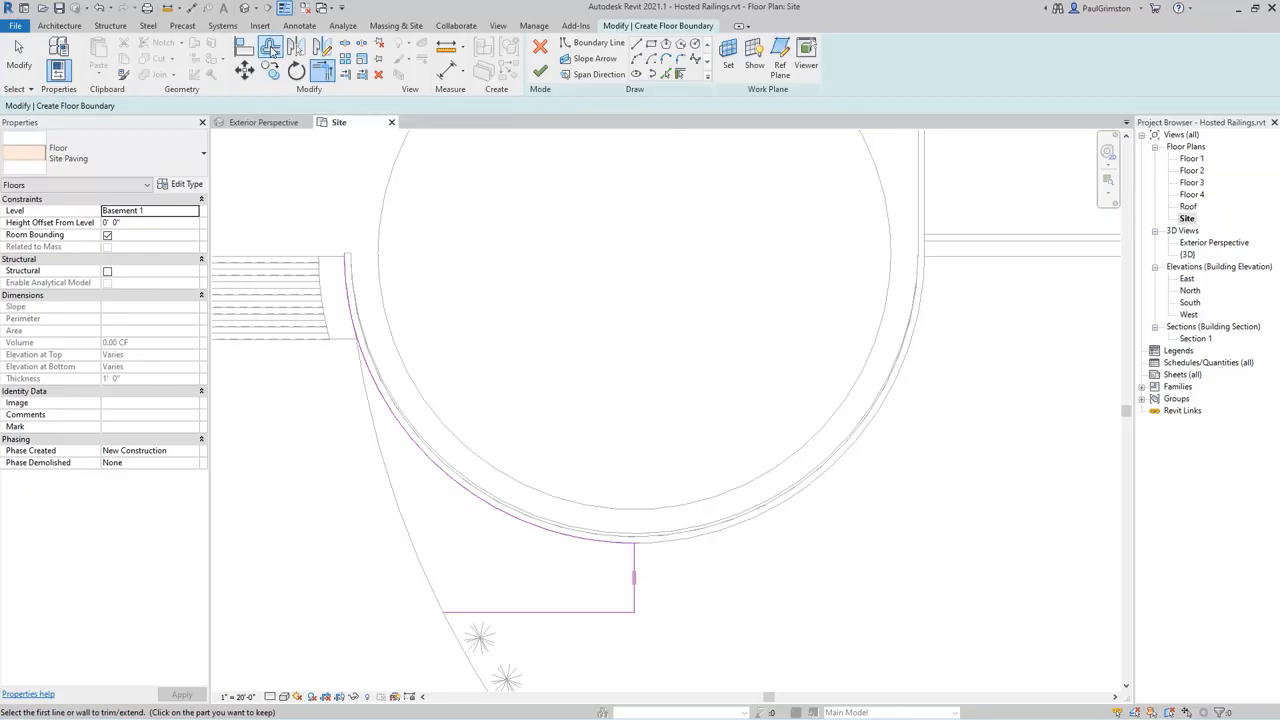
Offset the horizontal line, the vertical line and the arc by 4' to form the other side of the path.
click(270, 47)
text(4)
click(532, 611)
click(636, 568)
click(525, 528)
Extend the inner horizontal boundary line to the existing paving's curved edge.
click(345, 73)
click(425, 569)
click(466, 586)
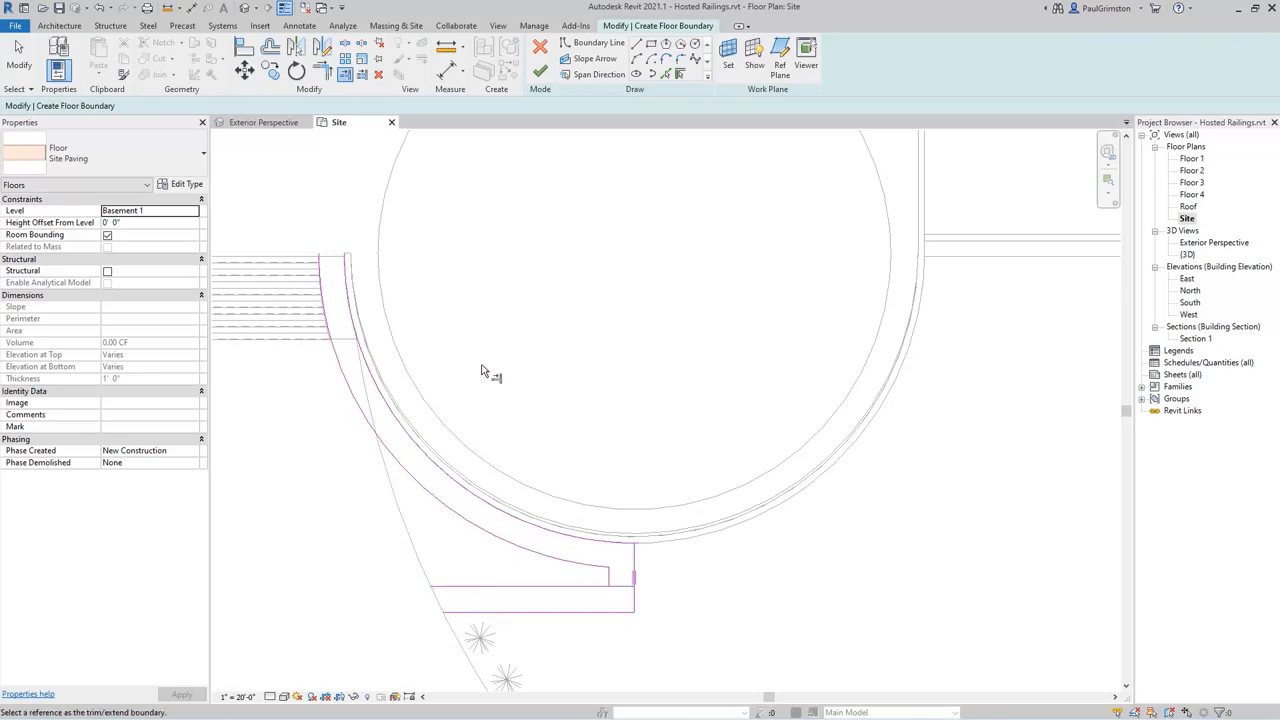
Close the path outline at the top of the stairs with a line between the ends of the two arcs.
click(362, 74)
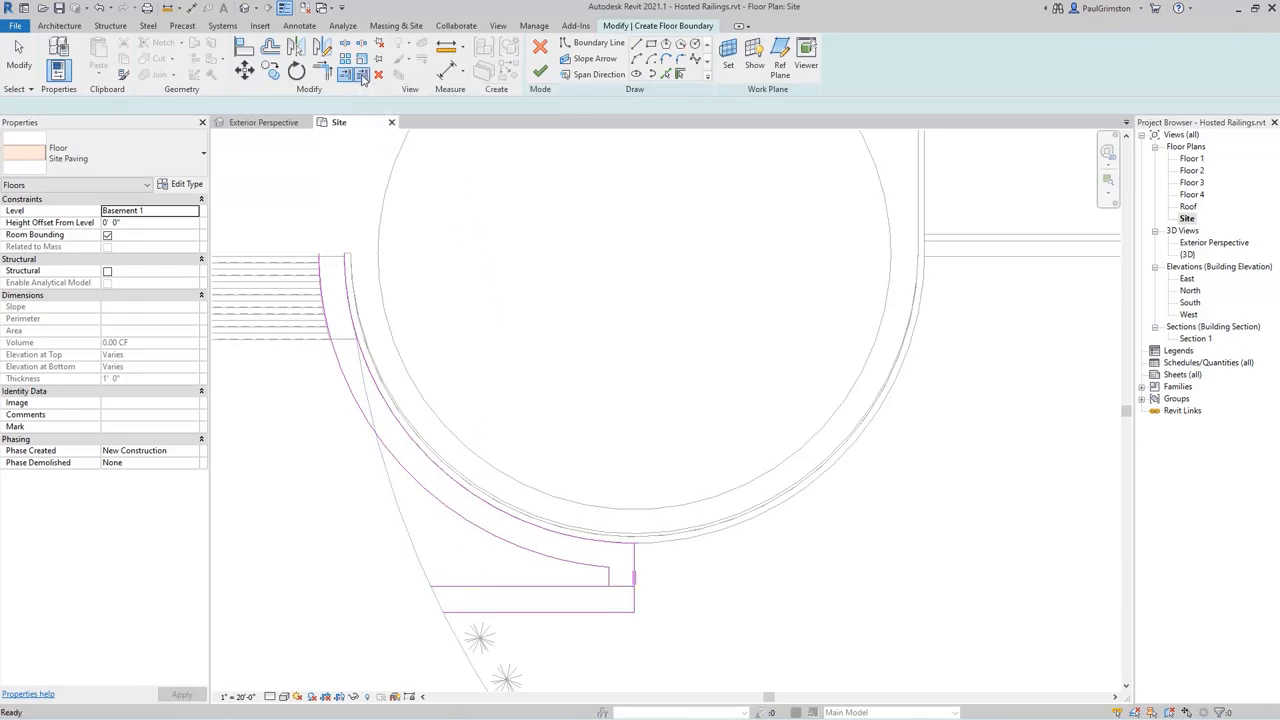
click(330, 262)
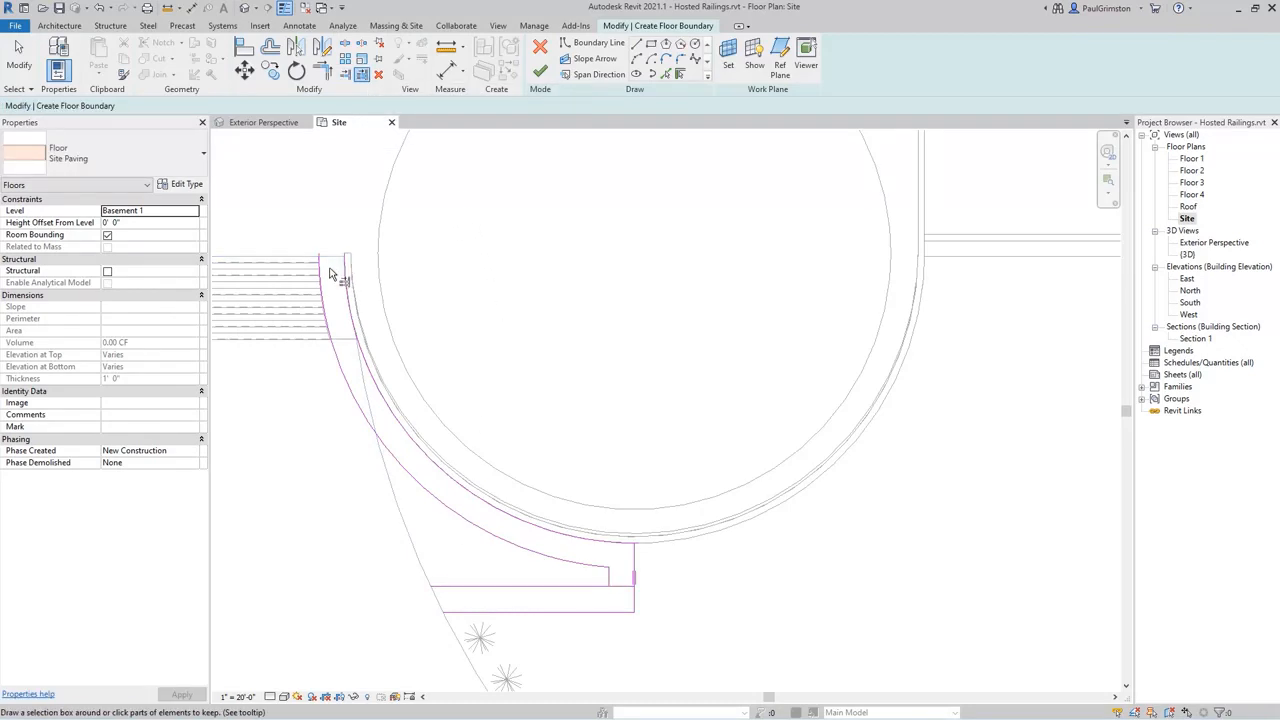
click(348, 284)
click(636, 43)
click(345, 257)
click(317, 257)
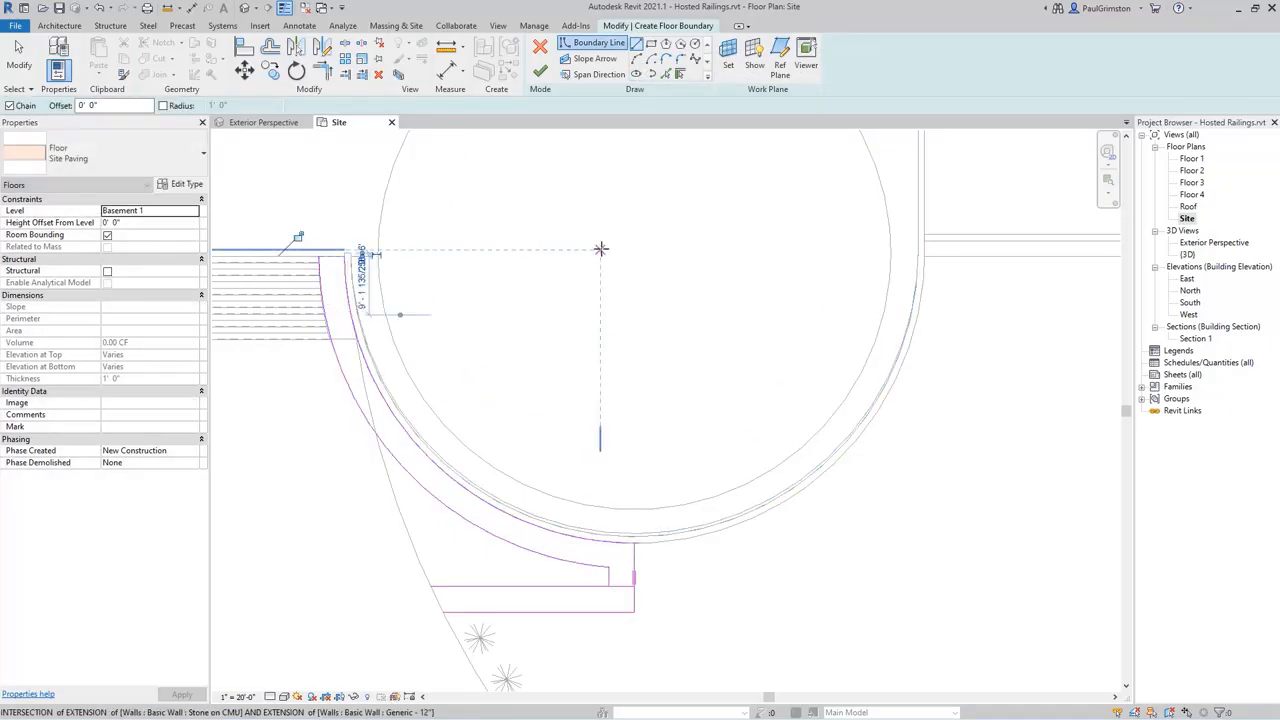
Pick the existing paving's curved edge as a boundary and trim it to close the end between the two horizontal lines.
click(665, 74)
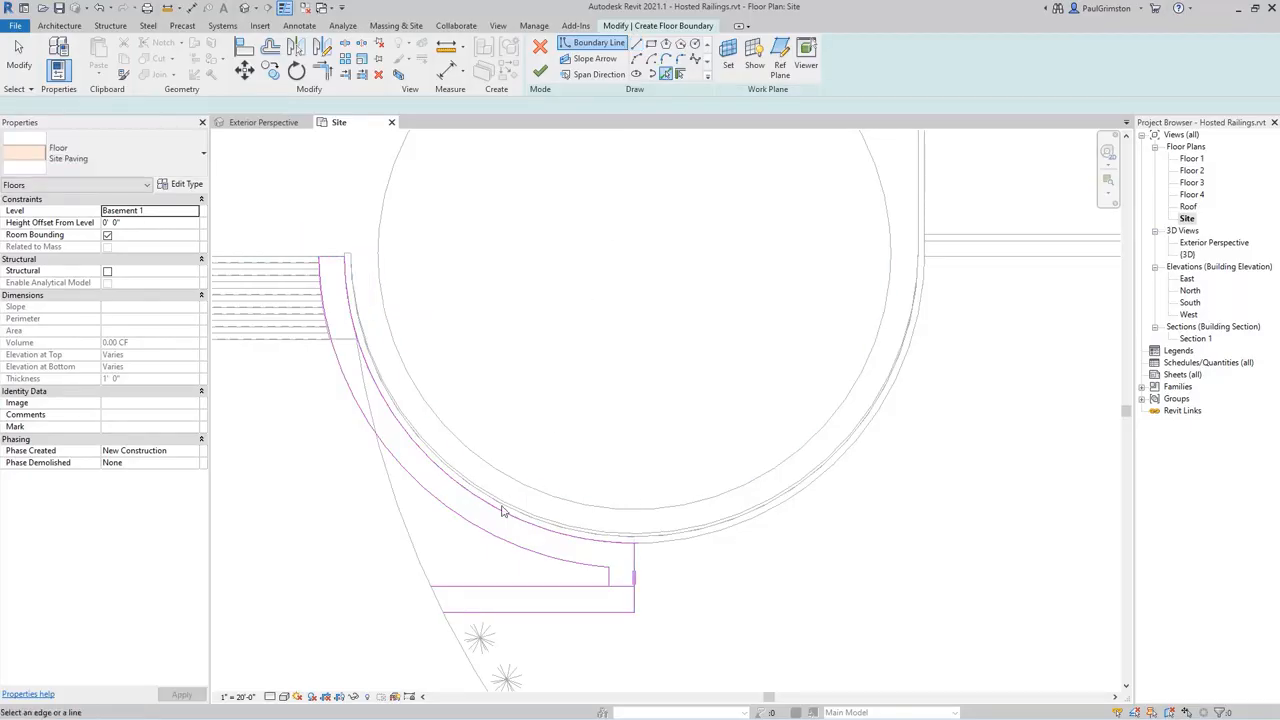
click(430, 577)
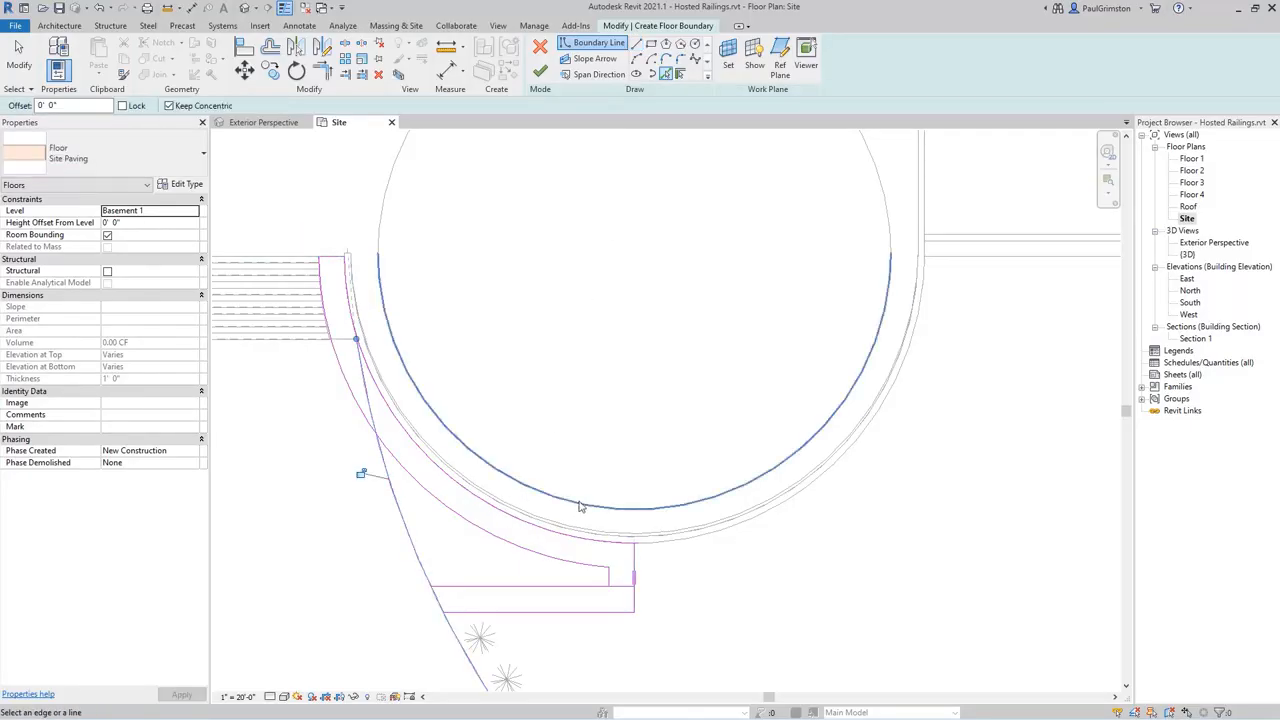
click(322, 73)
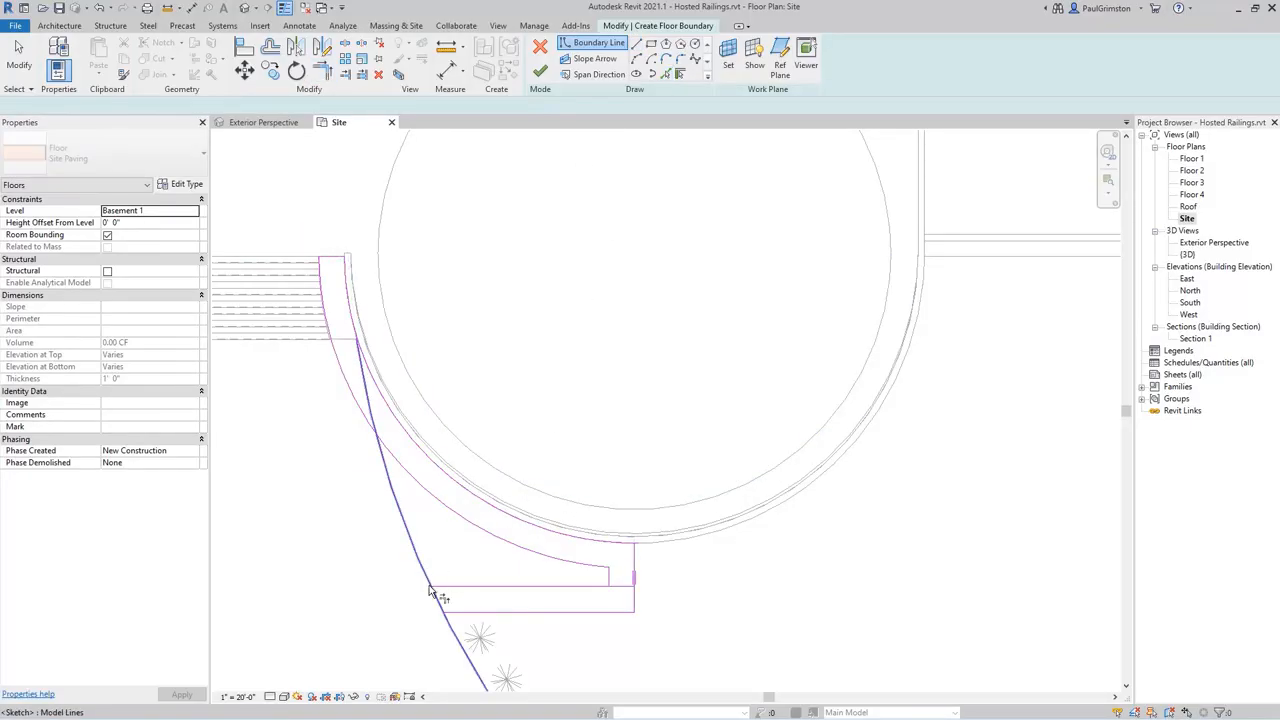
click(434, 591)
click(438, 587)
click(432, 597)
click(454, 610)
Finish the floor sketch and check the new paving in the Exterior Perspective view.
scroll(663, 603, up, 5)
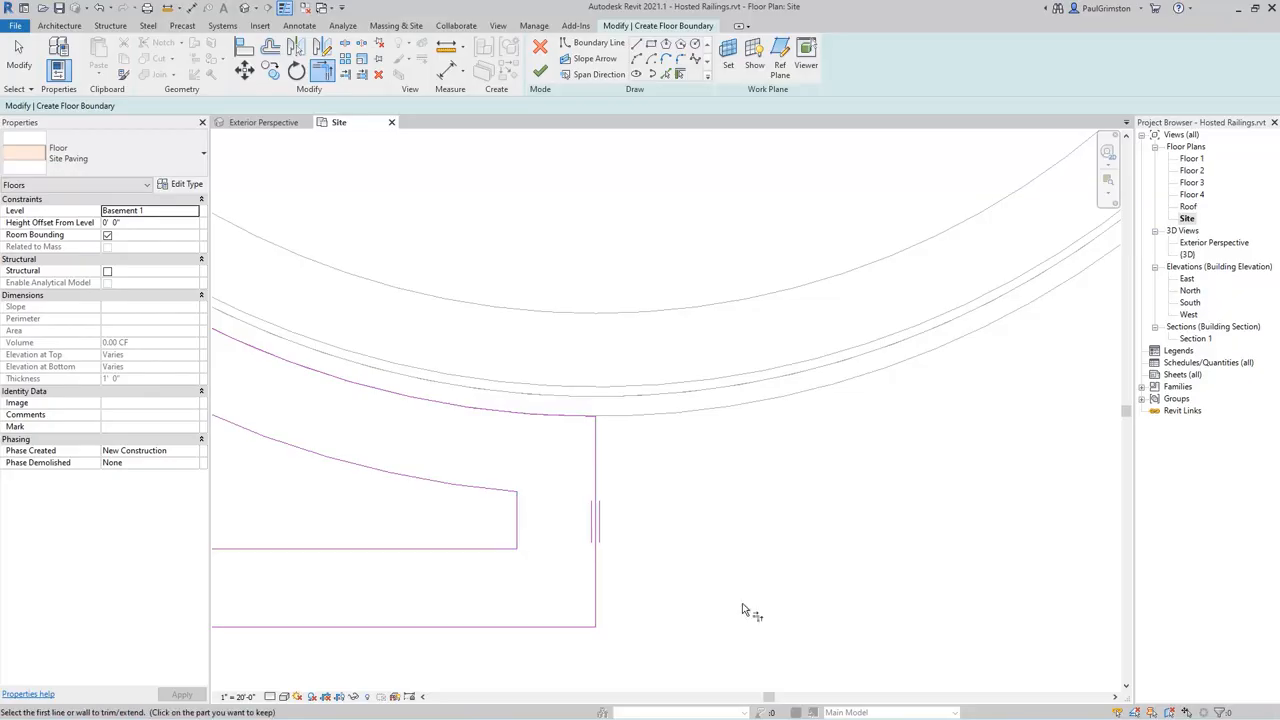
scroll(774, 603, down, 4)
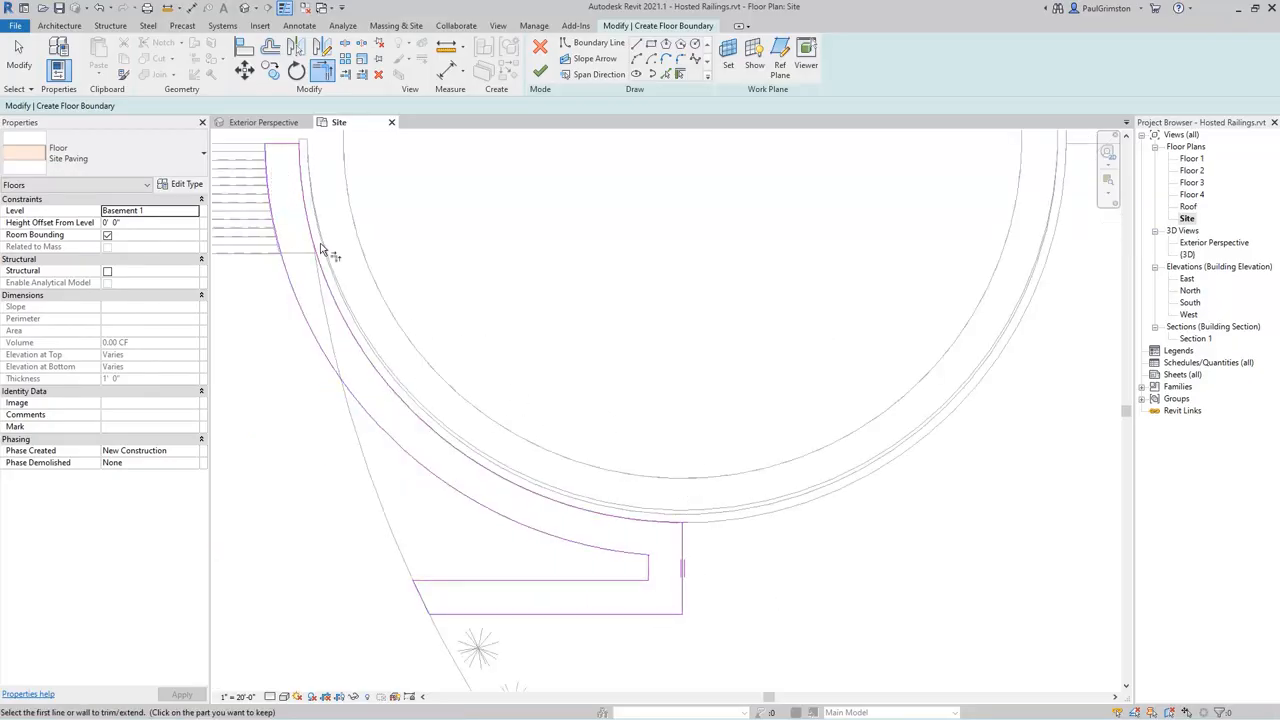
click(540, 72)
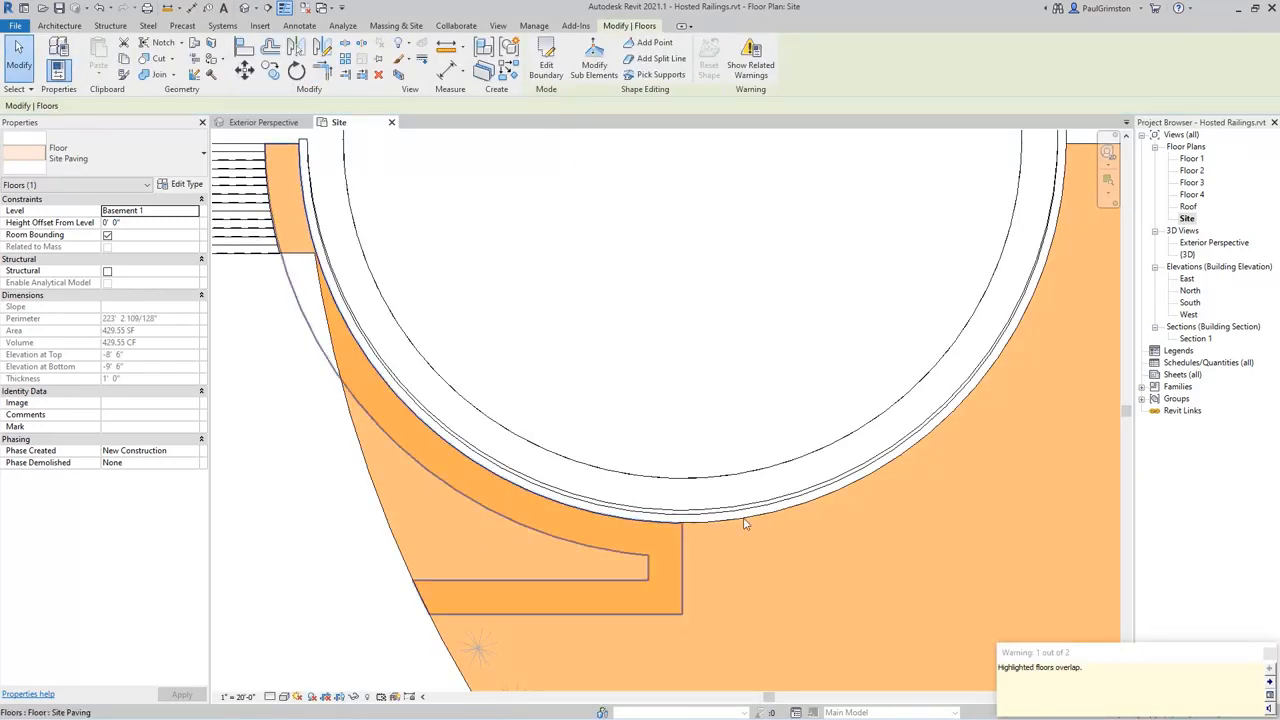
click(262, 122)
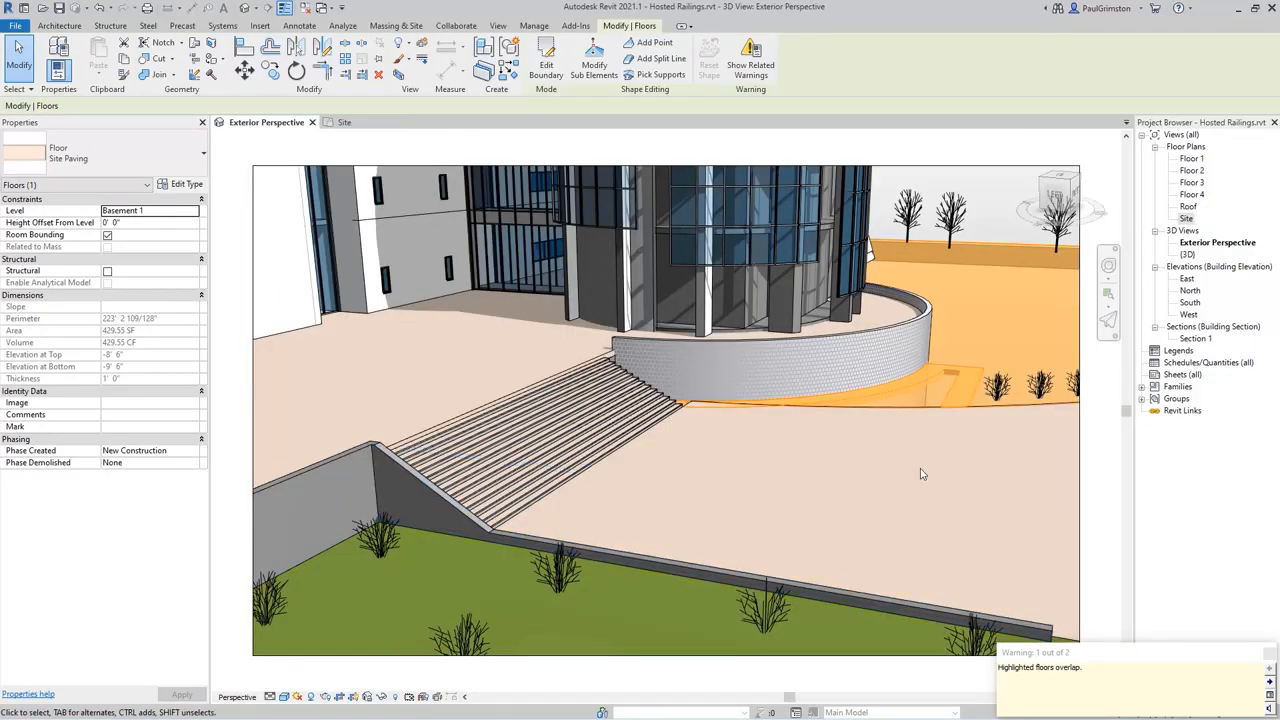
key(Escape)
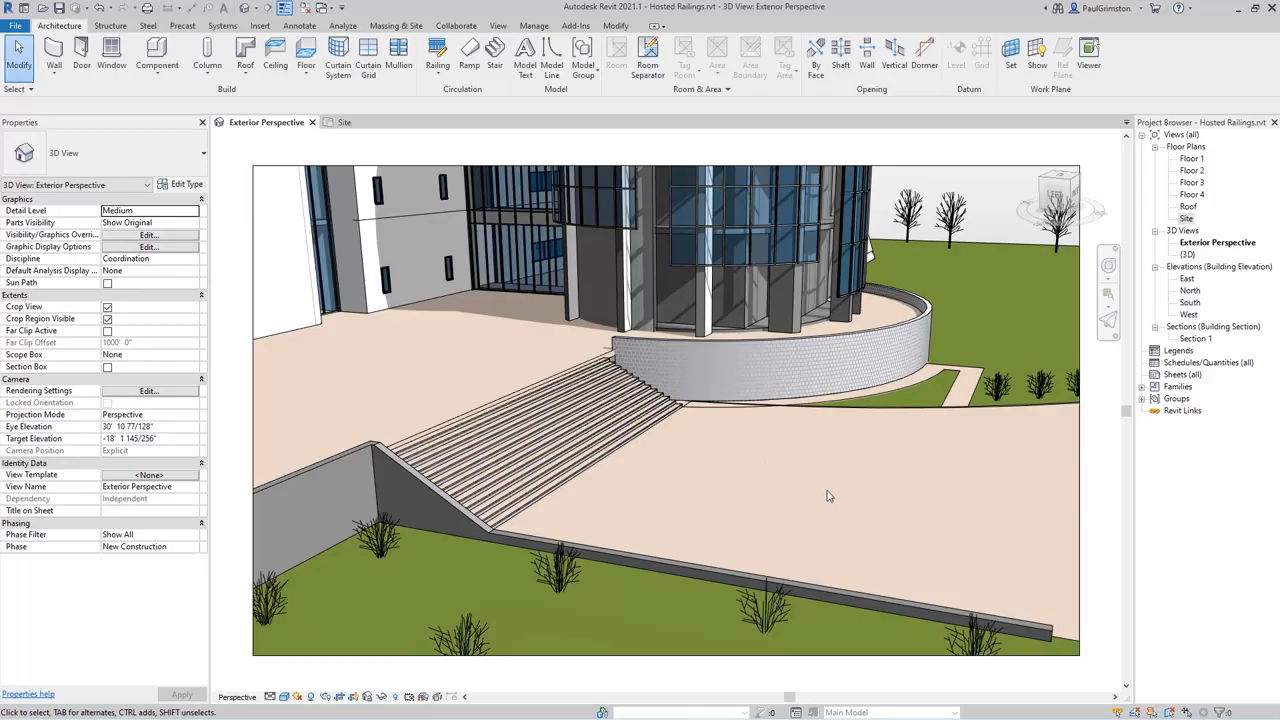
In the Site plan, add a split line to the new paving floor, straight across from its lower end corner to the inner edge.
click(344, 122)
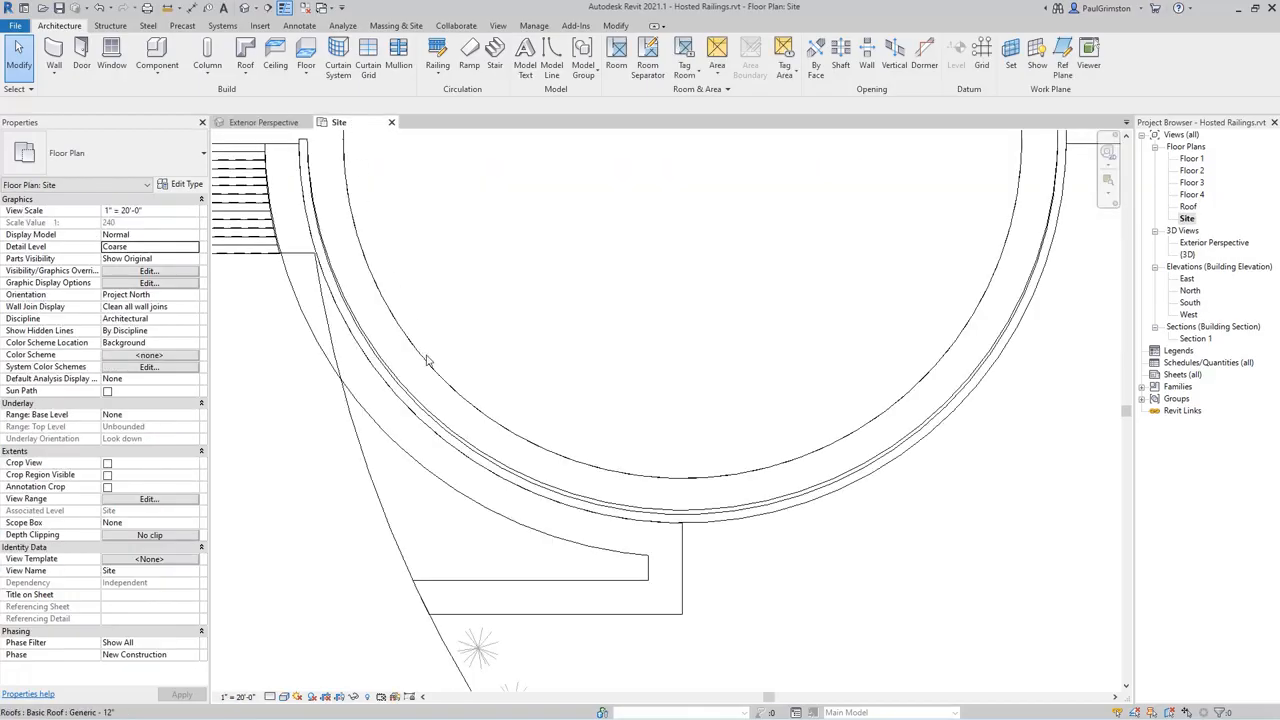
click(656, 596)
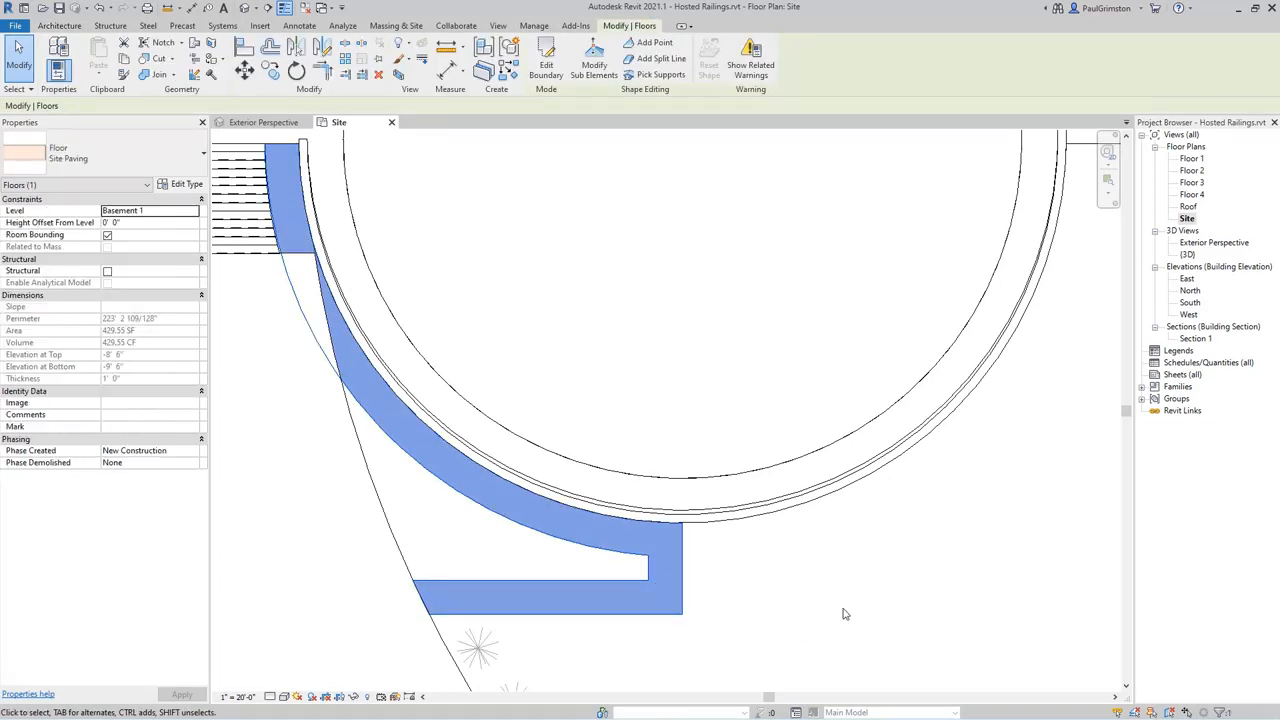
click(656, 58)
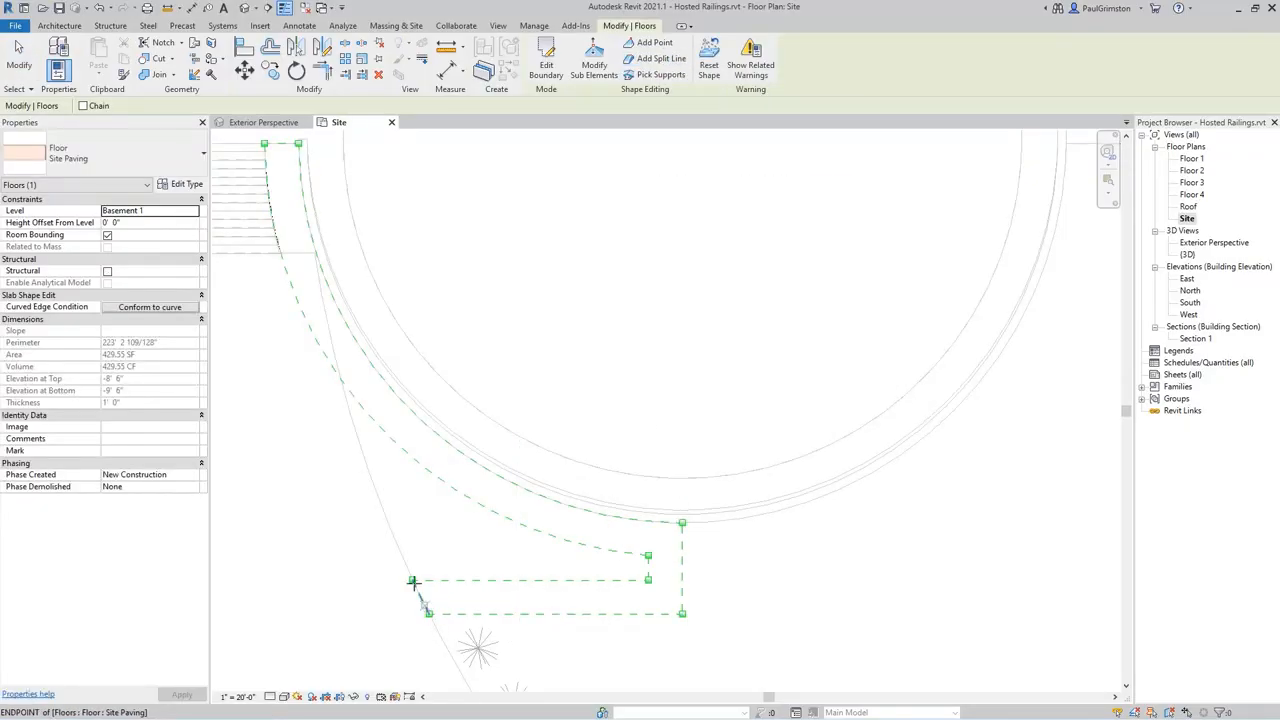
scroll(424, 649, up, 5)
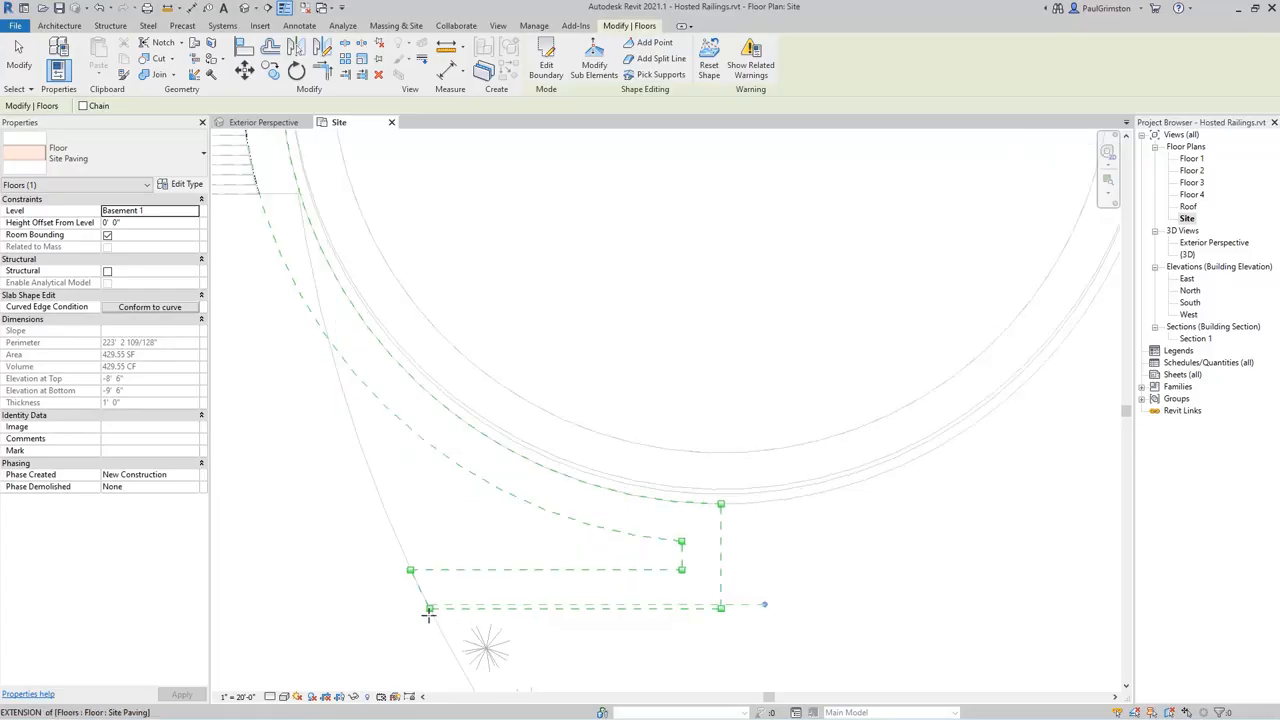
click(430, 568)
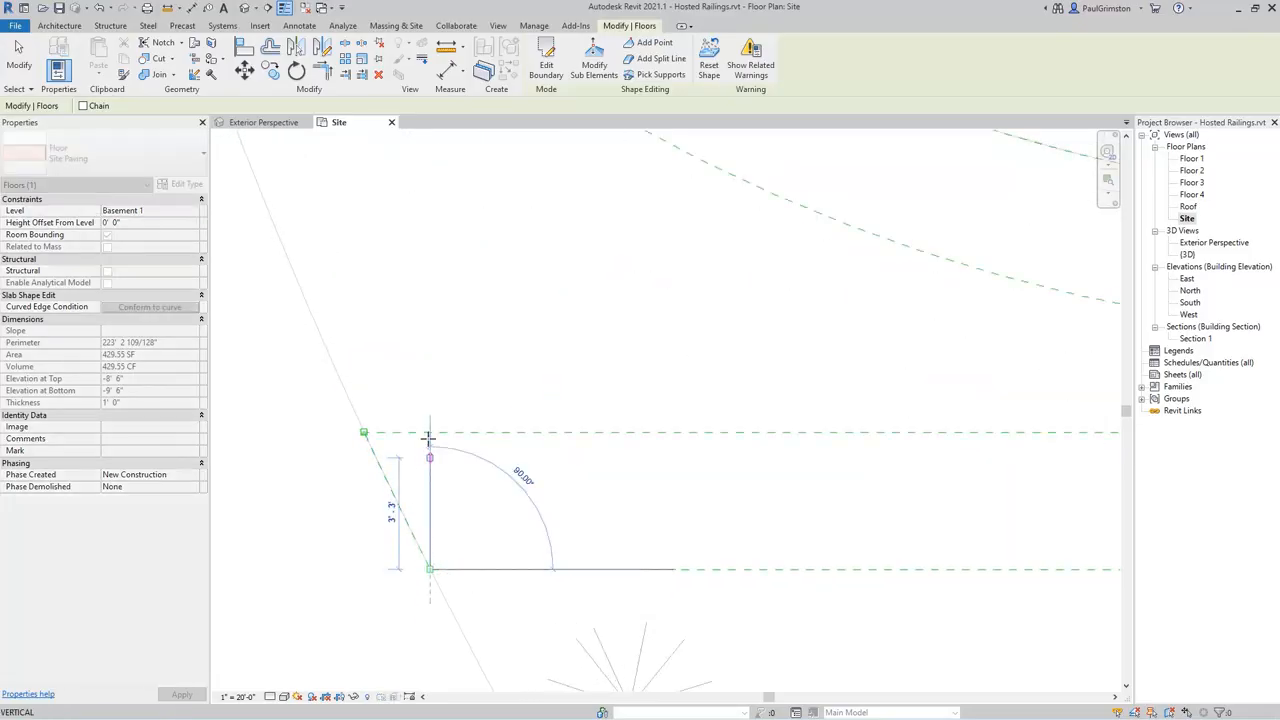
click(430, 432)
Add a second split line from the inner corner of the path's turn straight down to the outer horizontal edge.
scroll(300, 550, down, 2)
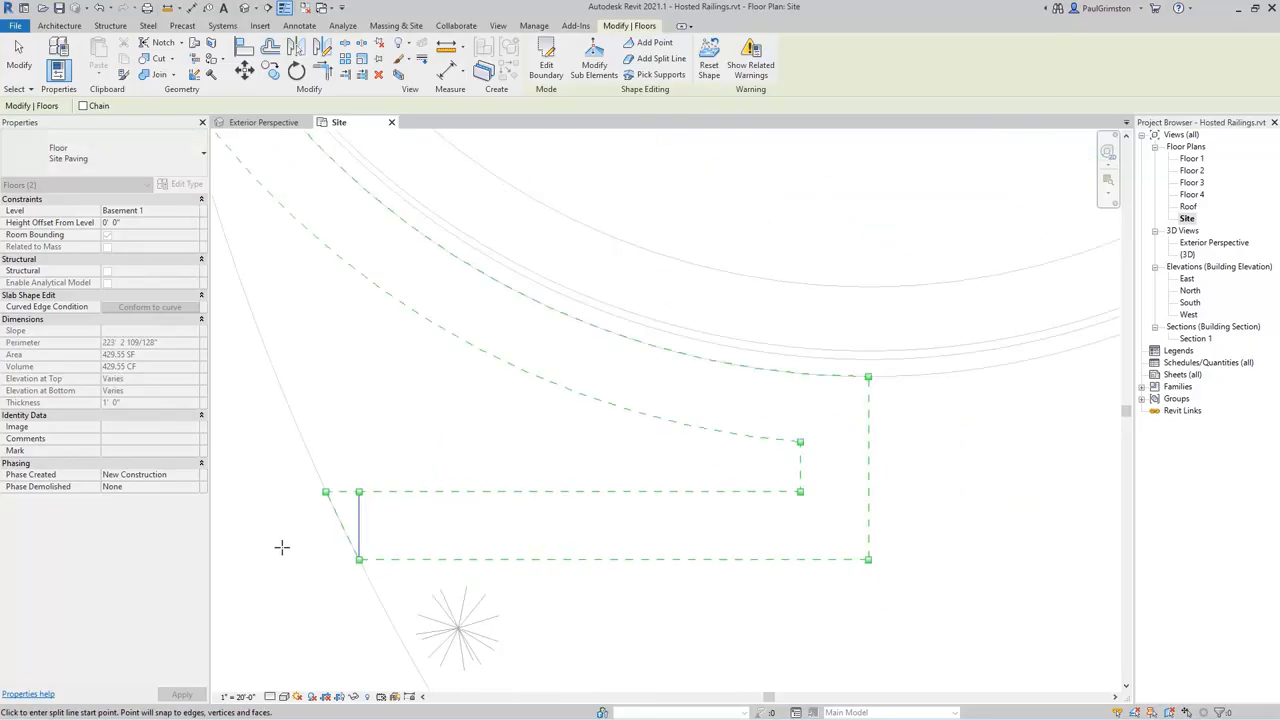
scroll(805, 495, down, 1)
click(800, 492)
click(797, 555)
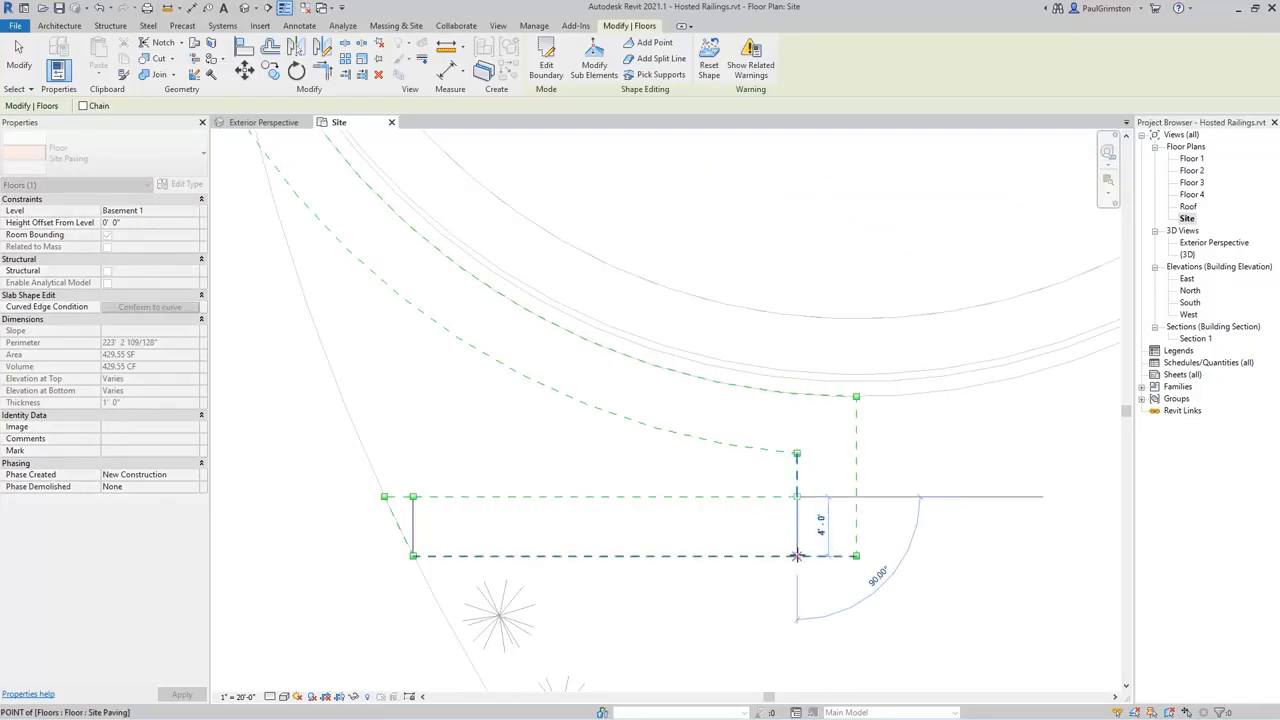
Add a split line from the inner end of the path's curved outer edge straight up to the wall-side edge.
click(797, 453)
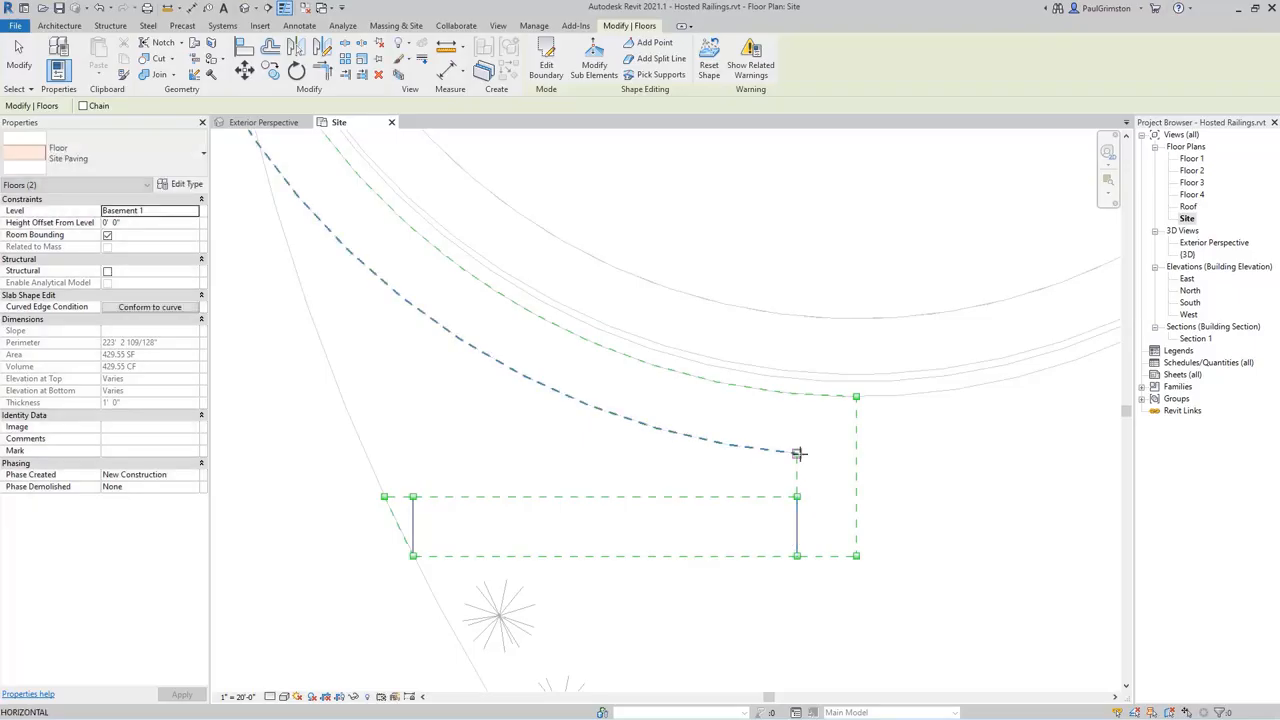
click(797, 395)
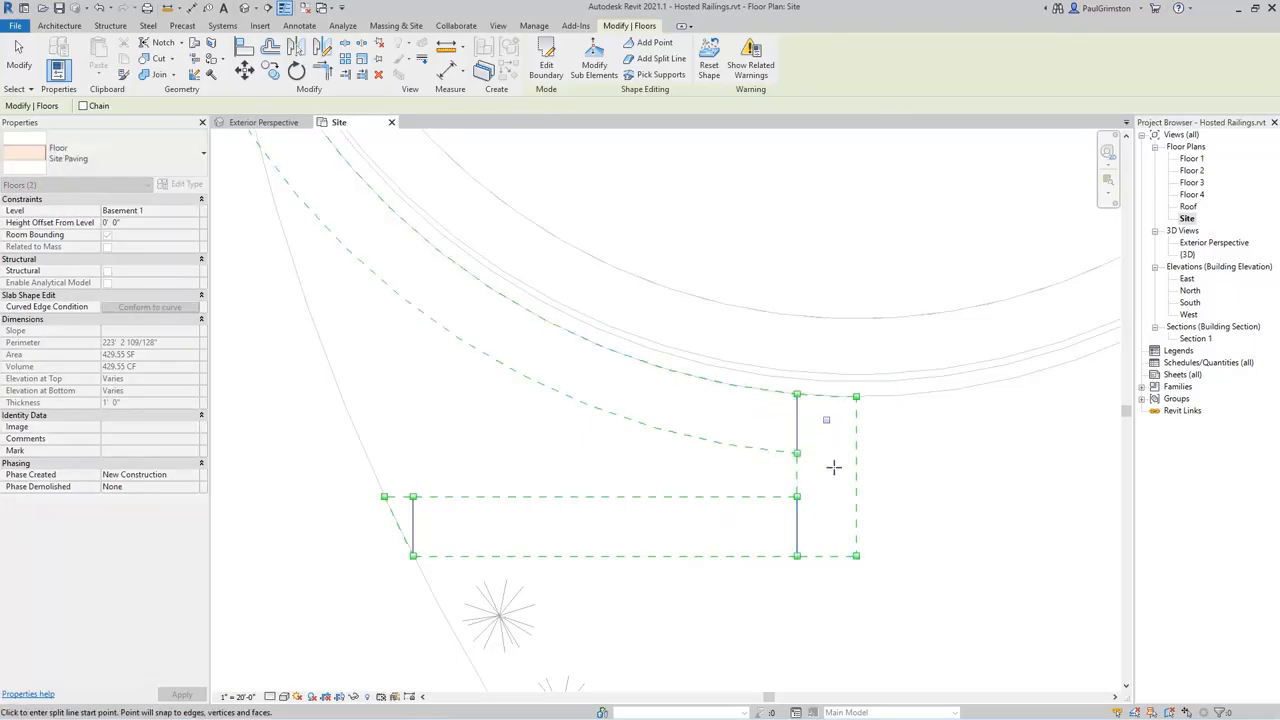
Draw a detail line about 58' long at 45° from the curved wall's centre diagonally down across the curved path.
middle_drag(511, 425, 622, 645)
scroll(583, 597, down, 2)
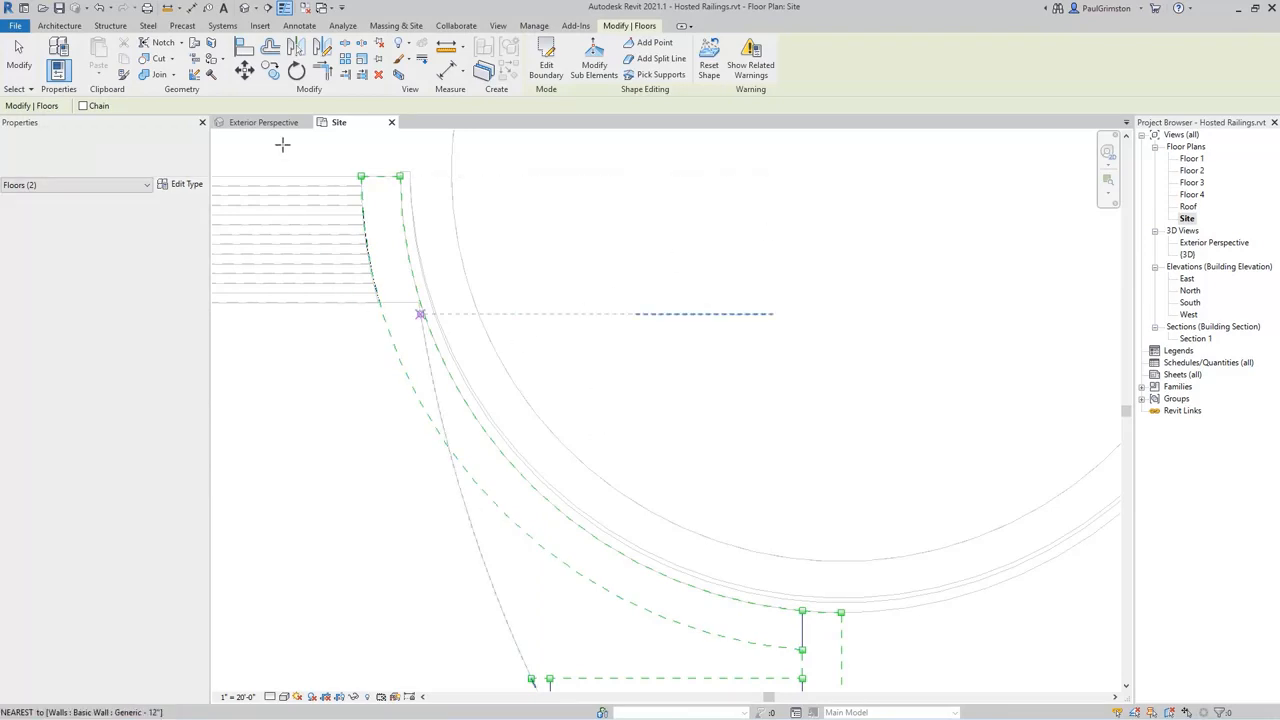
click(302, 26)
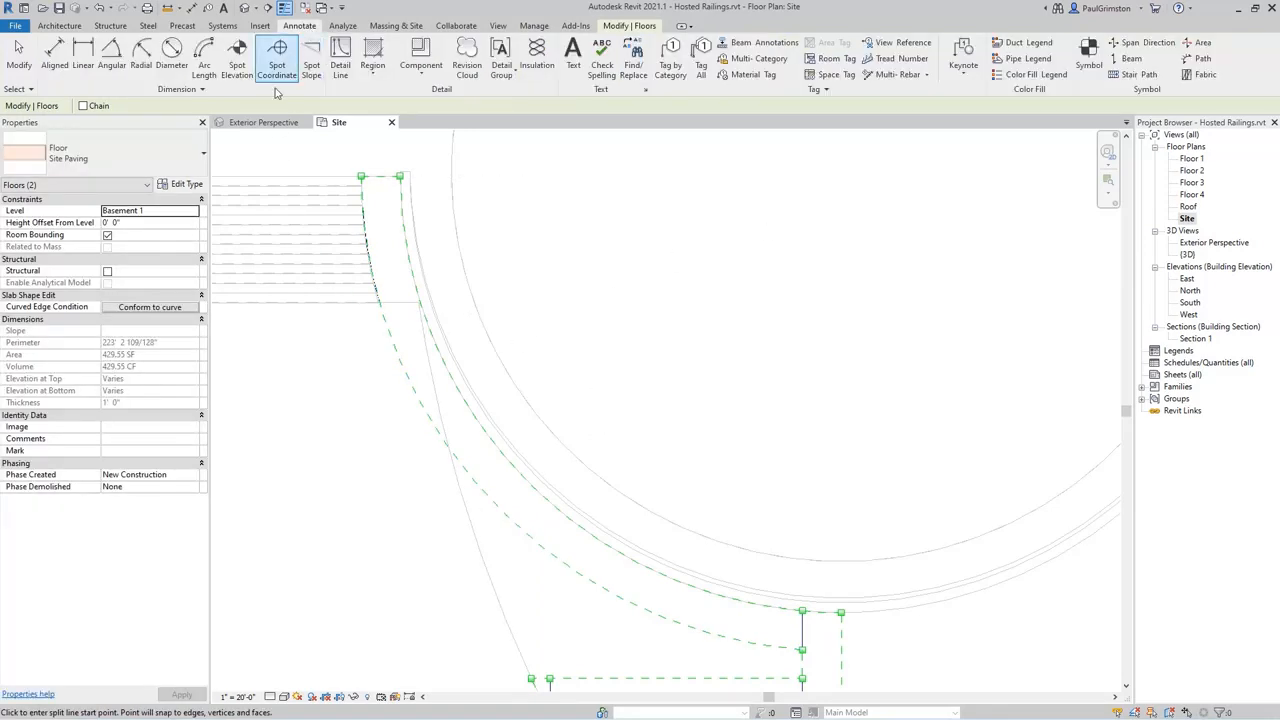
click(340, 55)
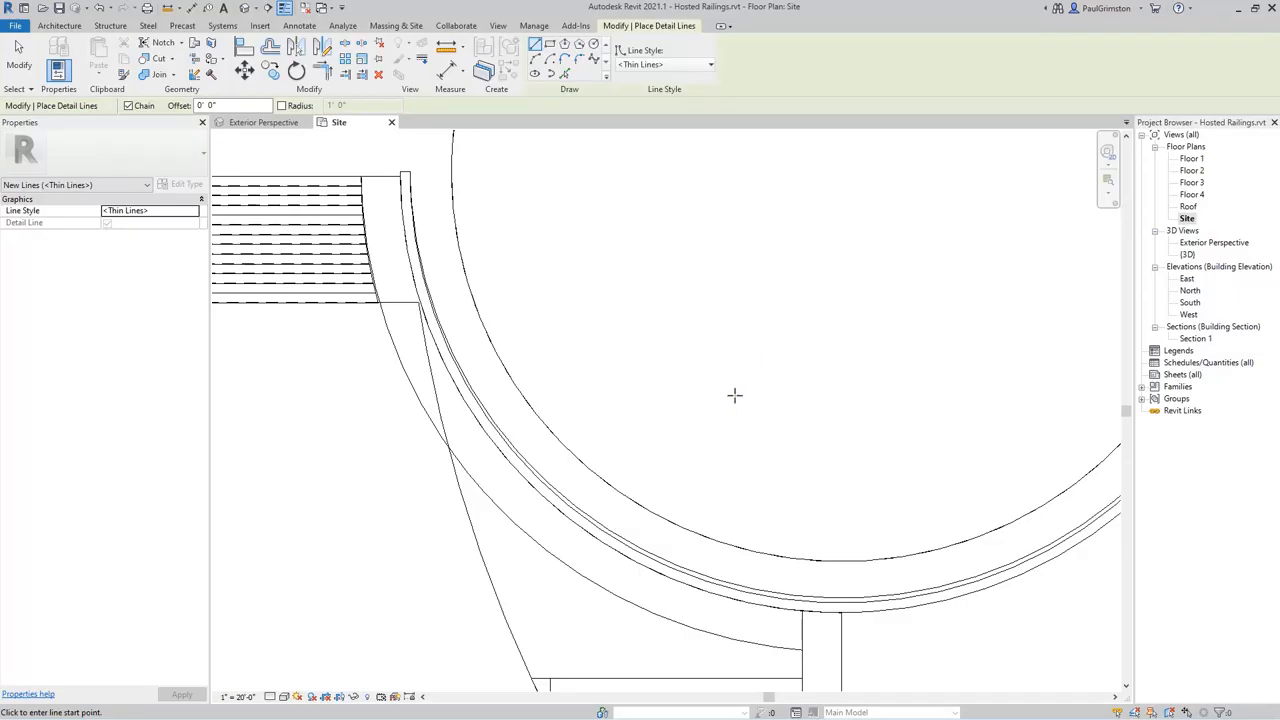
click(517, 526)
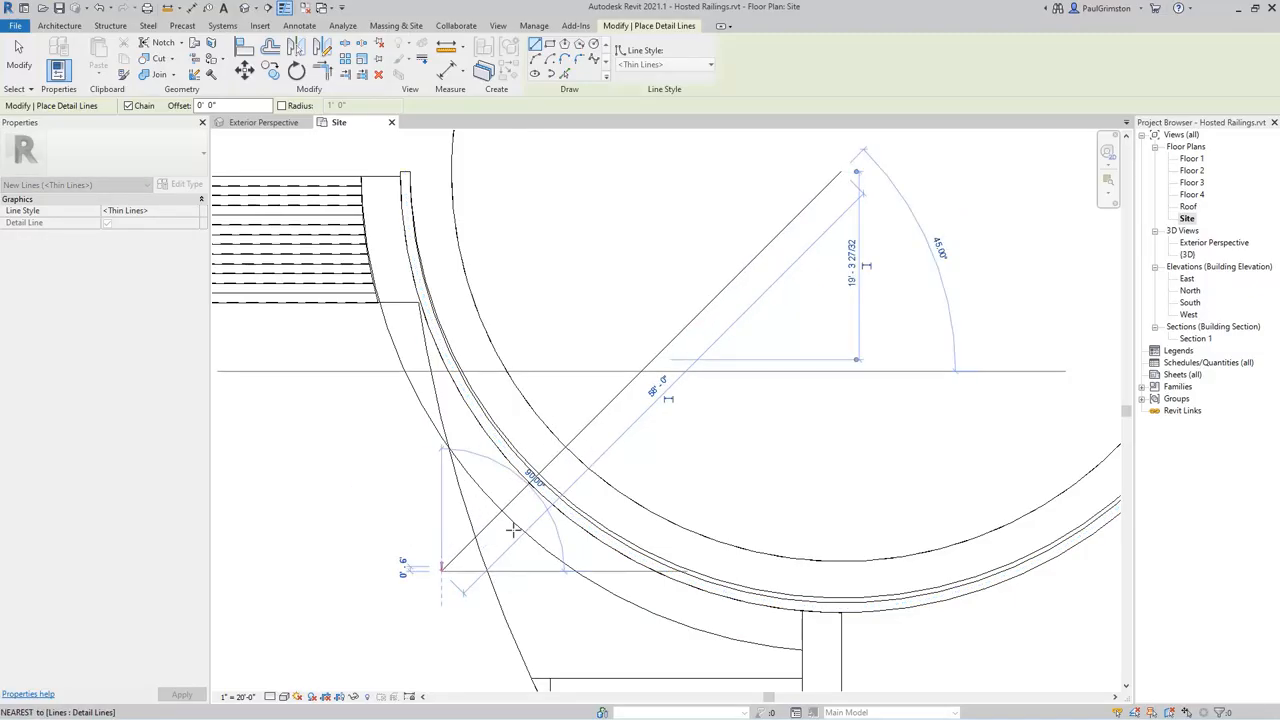
click(441, 571)
key(Escape)
key(Escape)
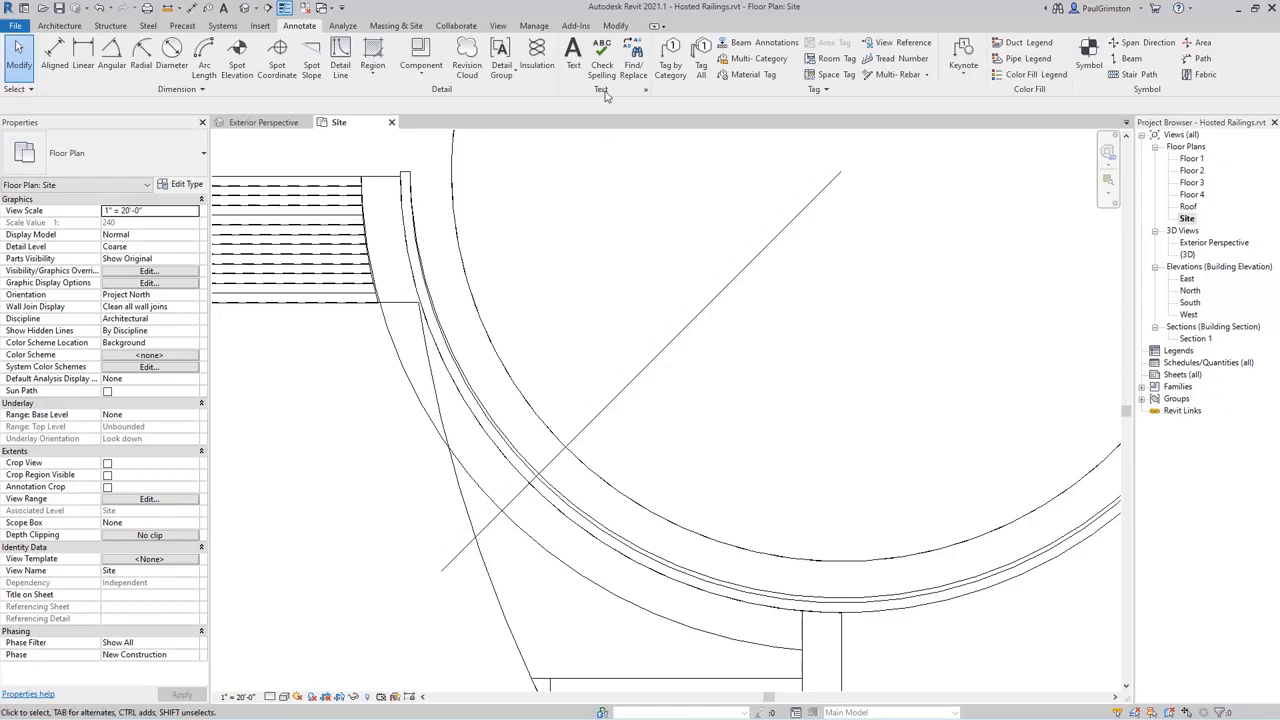
Offset copies of the diagonal detail line by 3' to both sides.
click(615, 25)
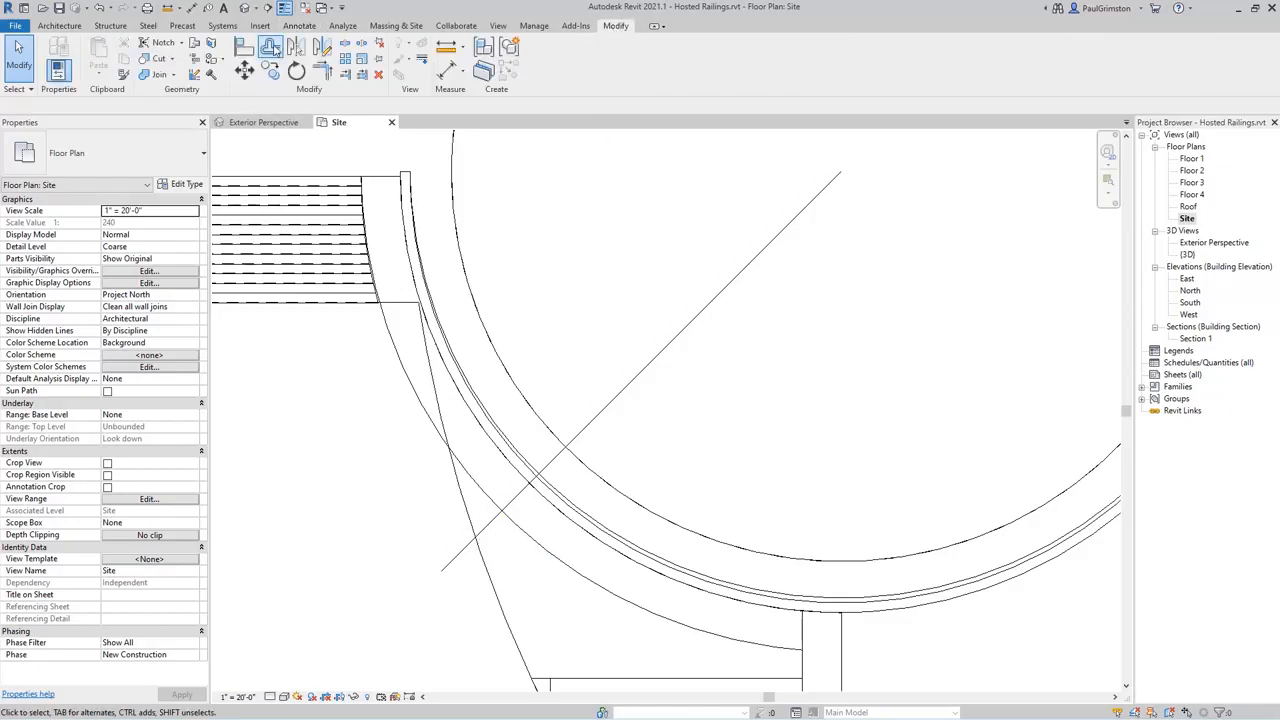
click(270, 46)
drag(182, 106, 124, 106)
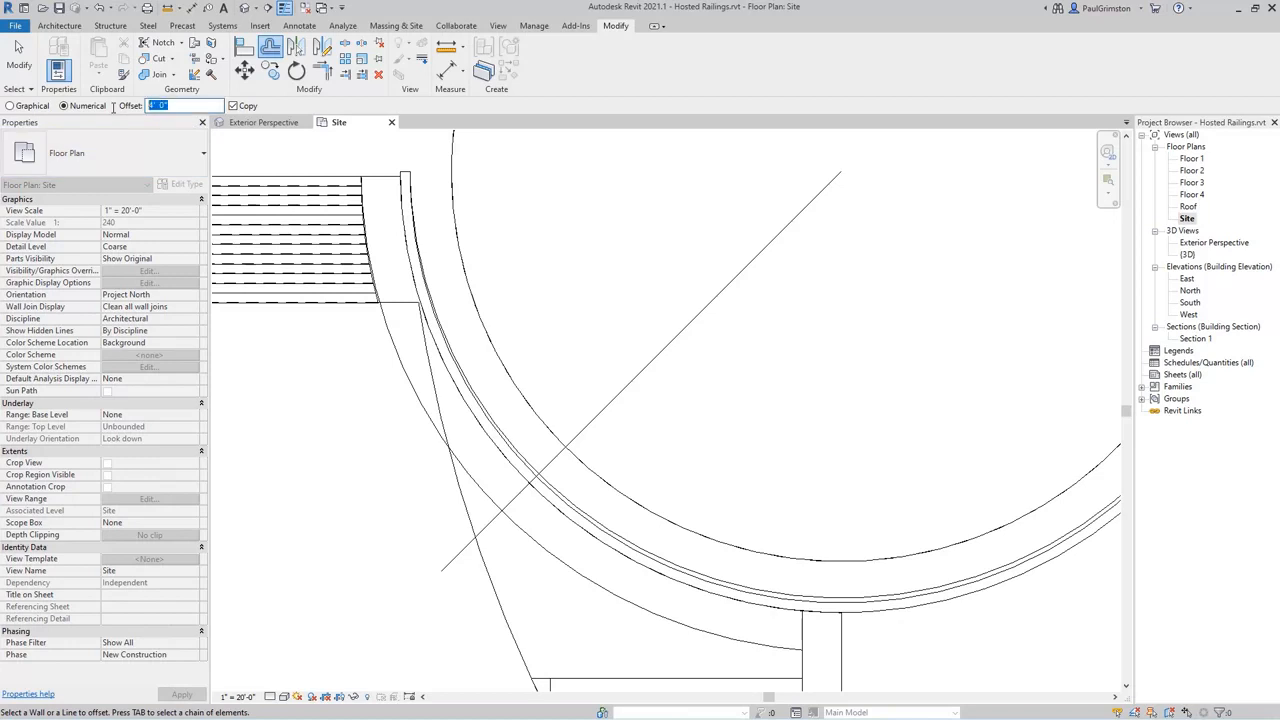
text(3)
click(600, 396)
click(617, 407)
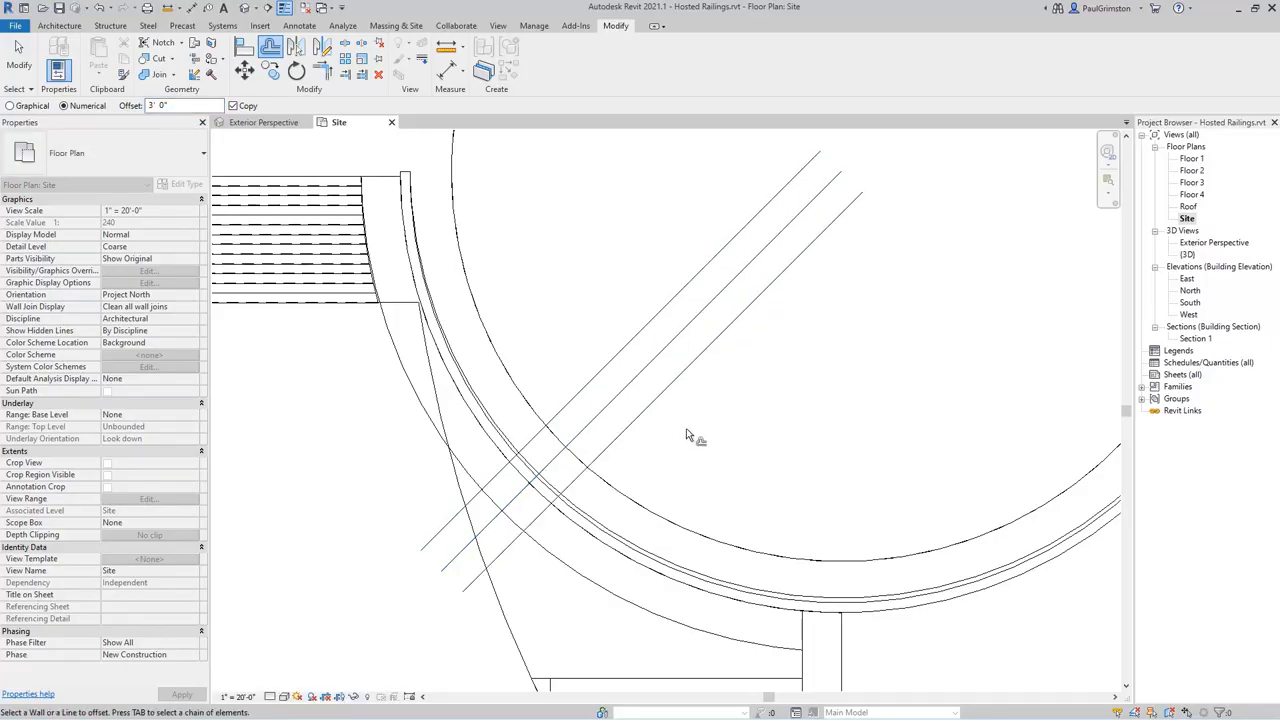
click(18, 47)
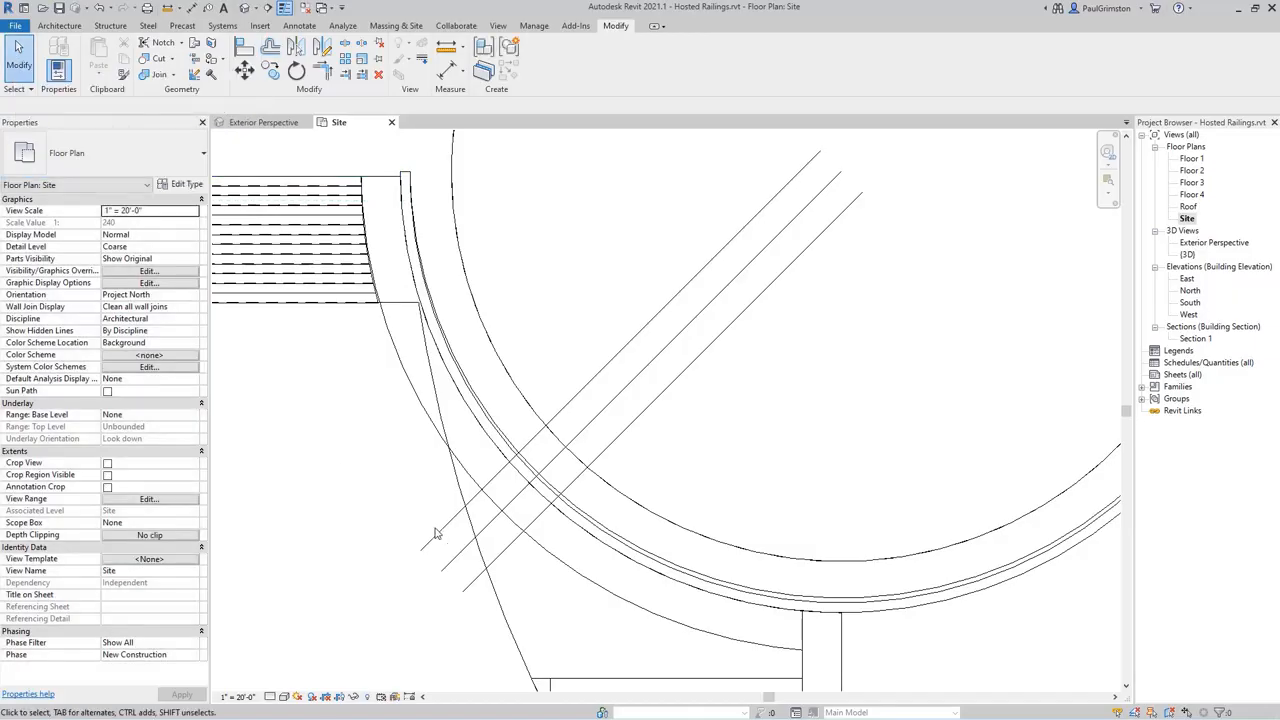
Add two split lines across the curved paving, starting where the two offset lines meet its wall-side edge and running perpendicular to the other edge.
click(730, 640)
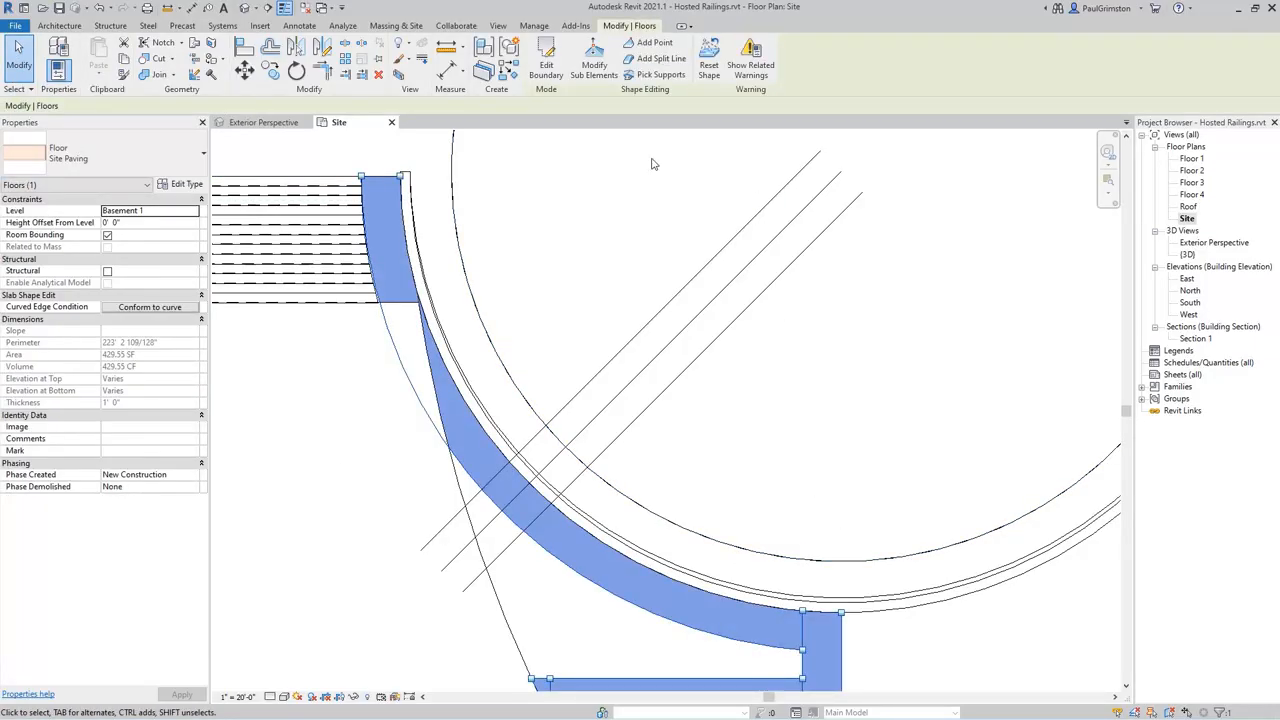
click(658, 58)
scroll(503, 480, up, 3)
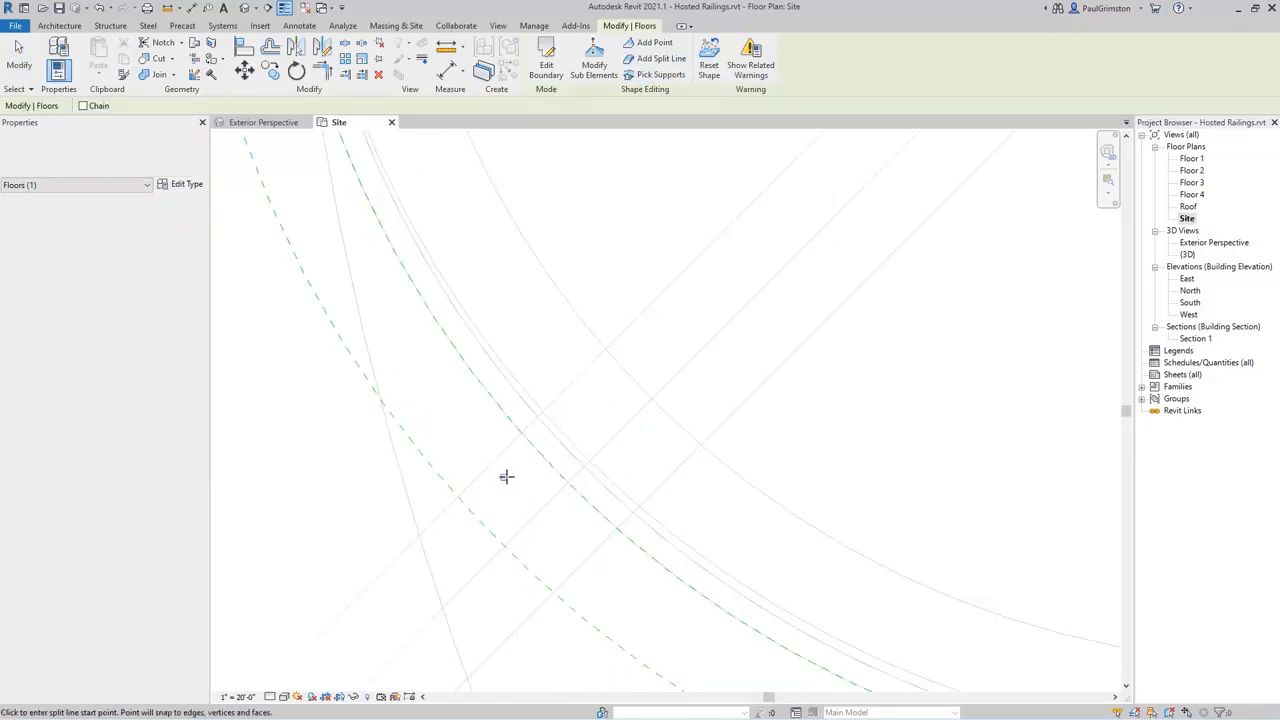
click(526, 421)
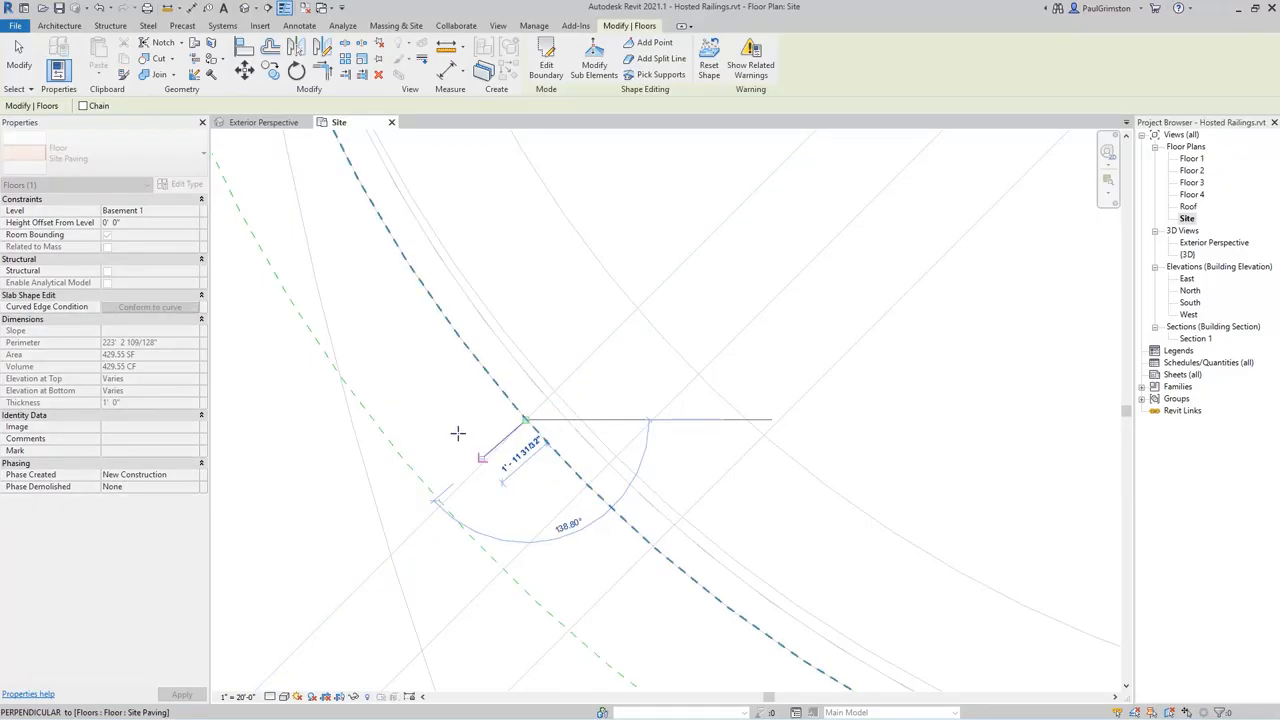
click(430, 485)
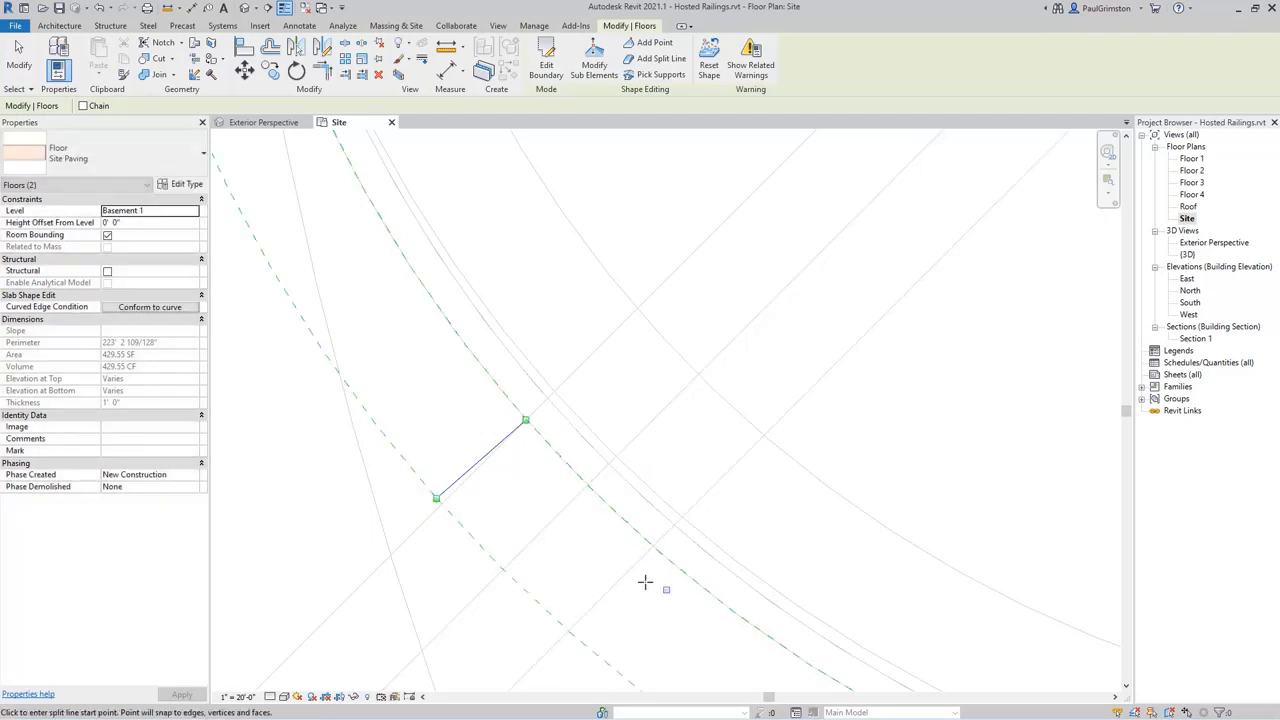
click(652, 545)
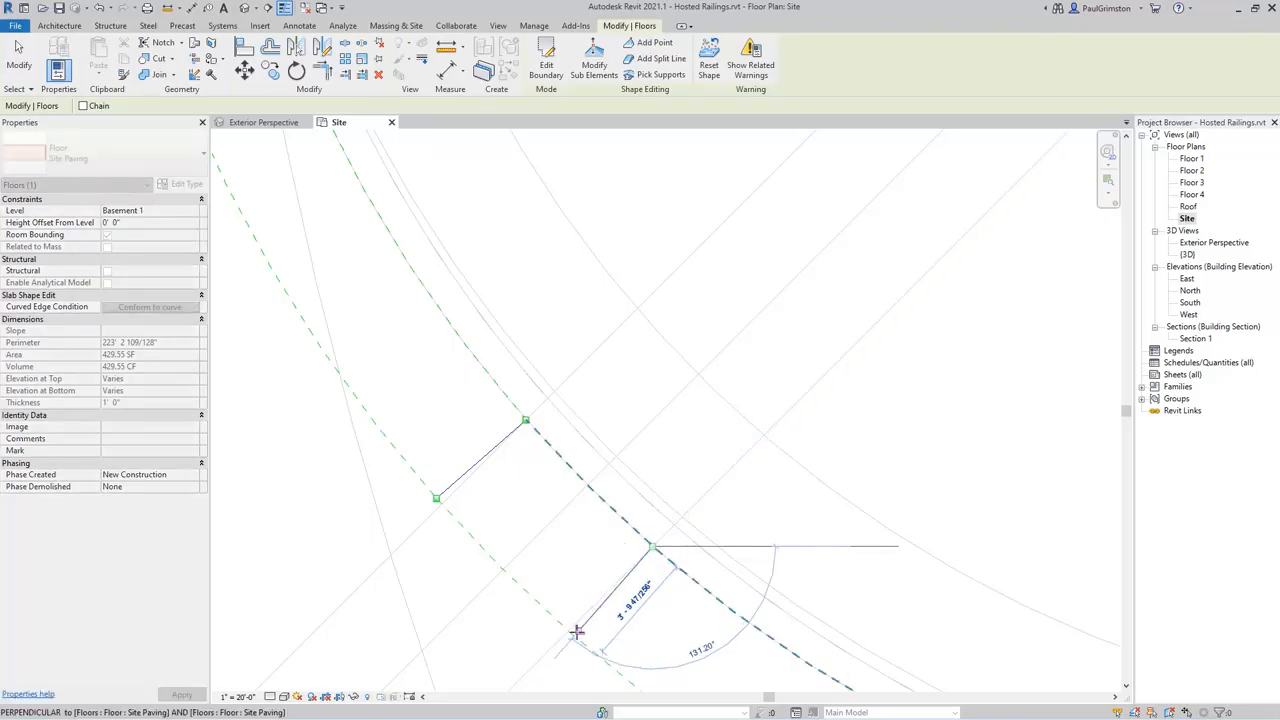
click(573, 634)
Finish the split lines and delete the three diagonal detail lines.
scroll(507, 443, down, 5)
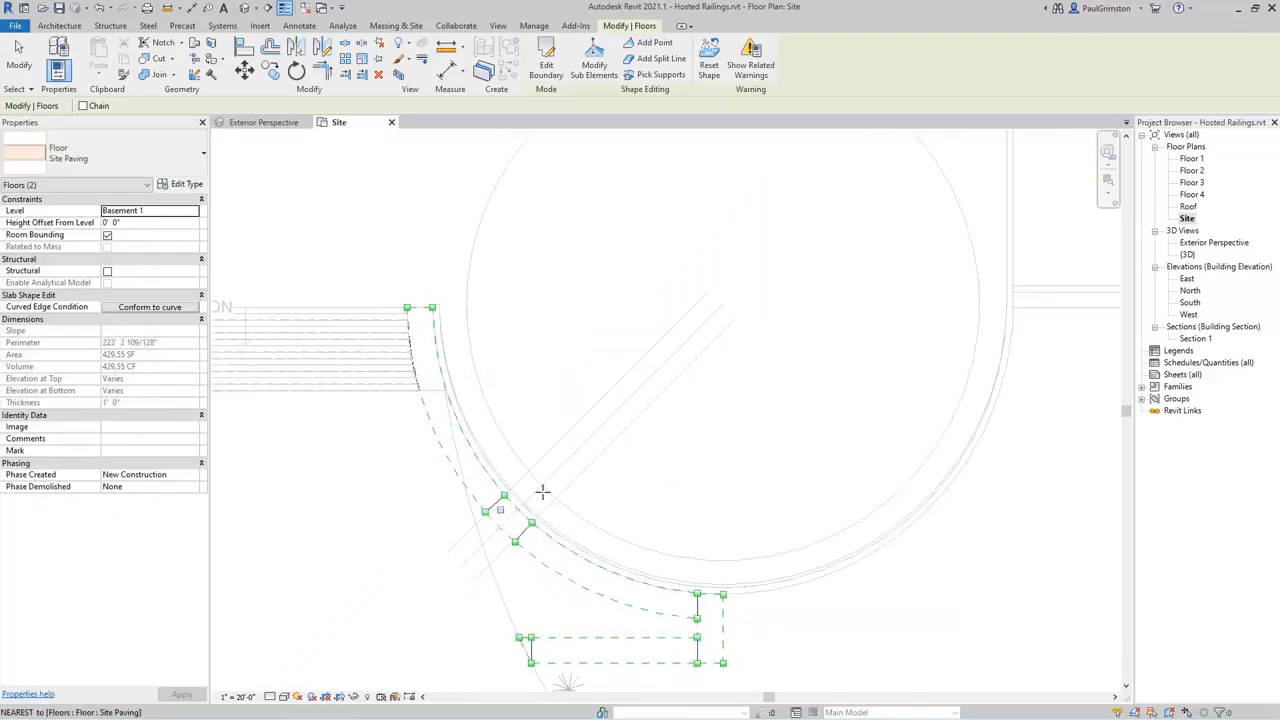
middle_drag(669, 460, 640, 406)
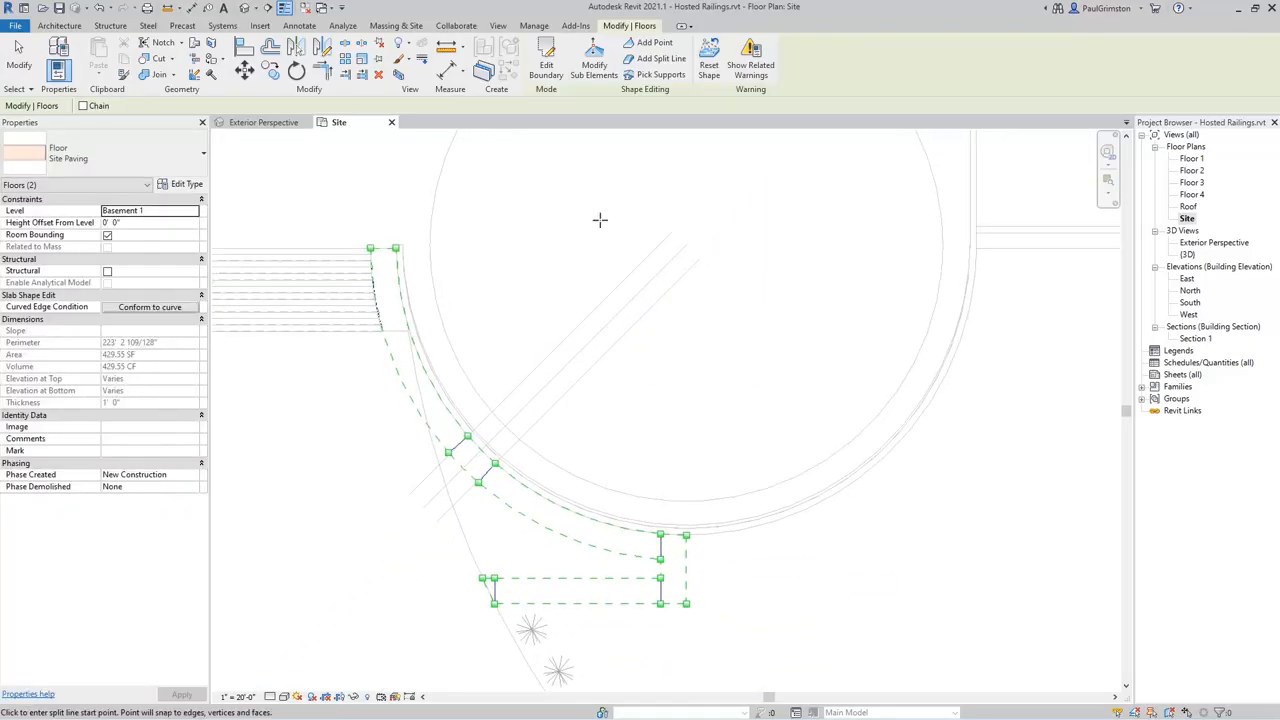
click(18, 58)
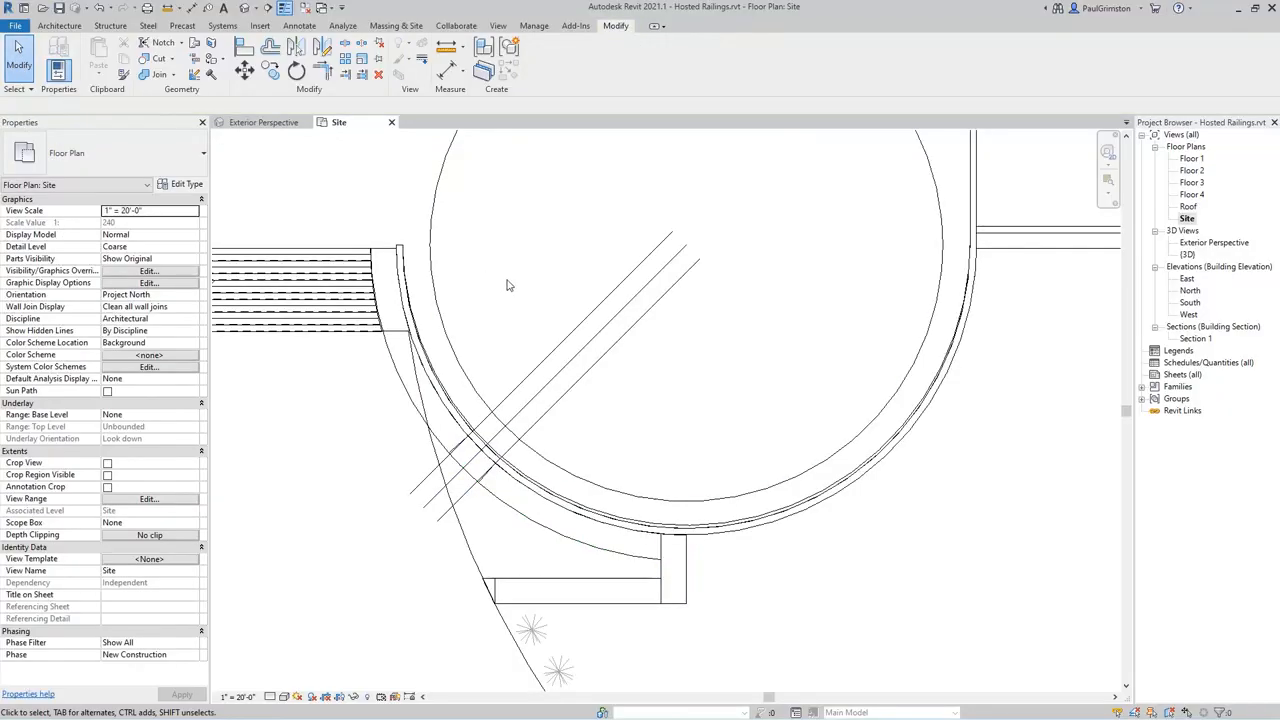
click(625, 334)
key(Delete)
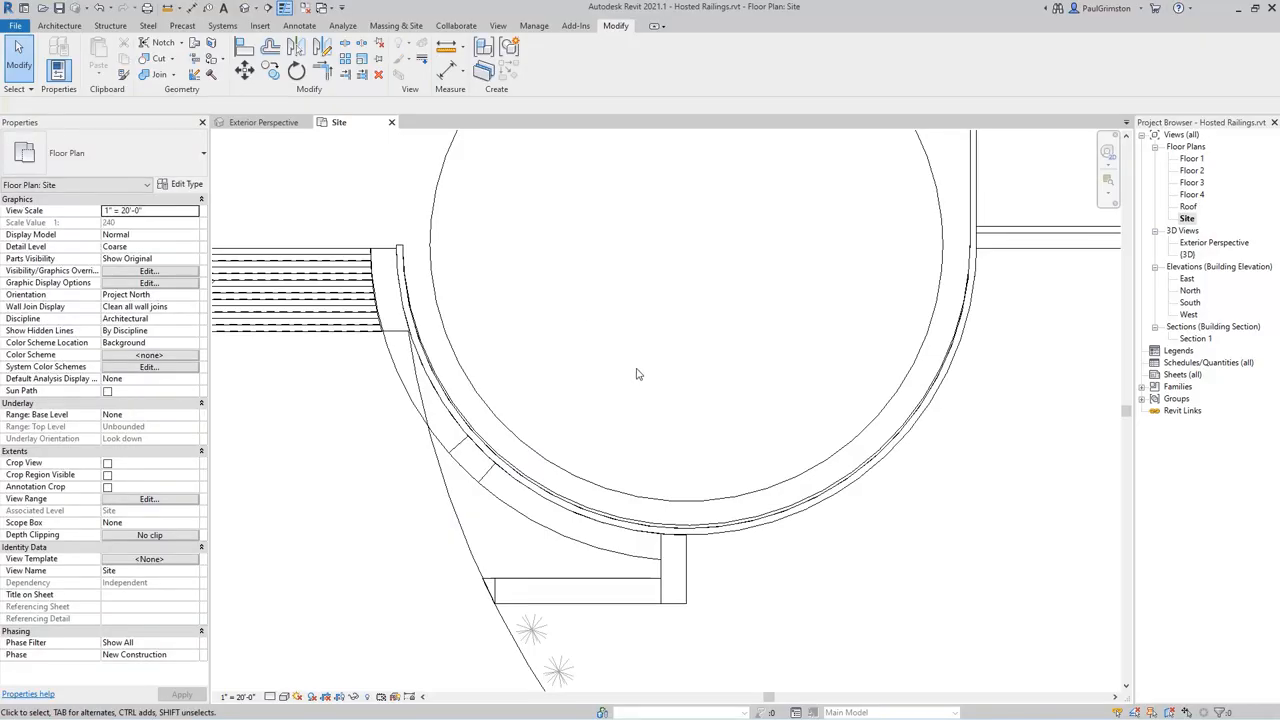
In the Exterior Perspective view, modify the new paving's sub-elements and set the end at the top of the stairs to elevation 8'.
click(265, 124)
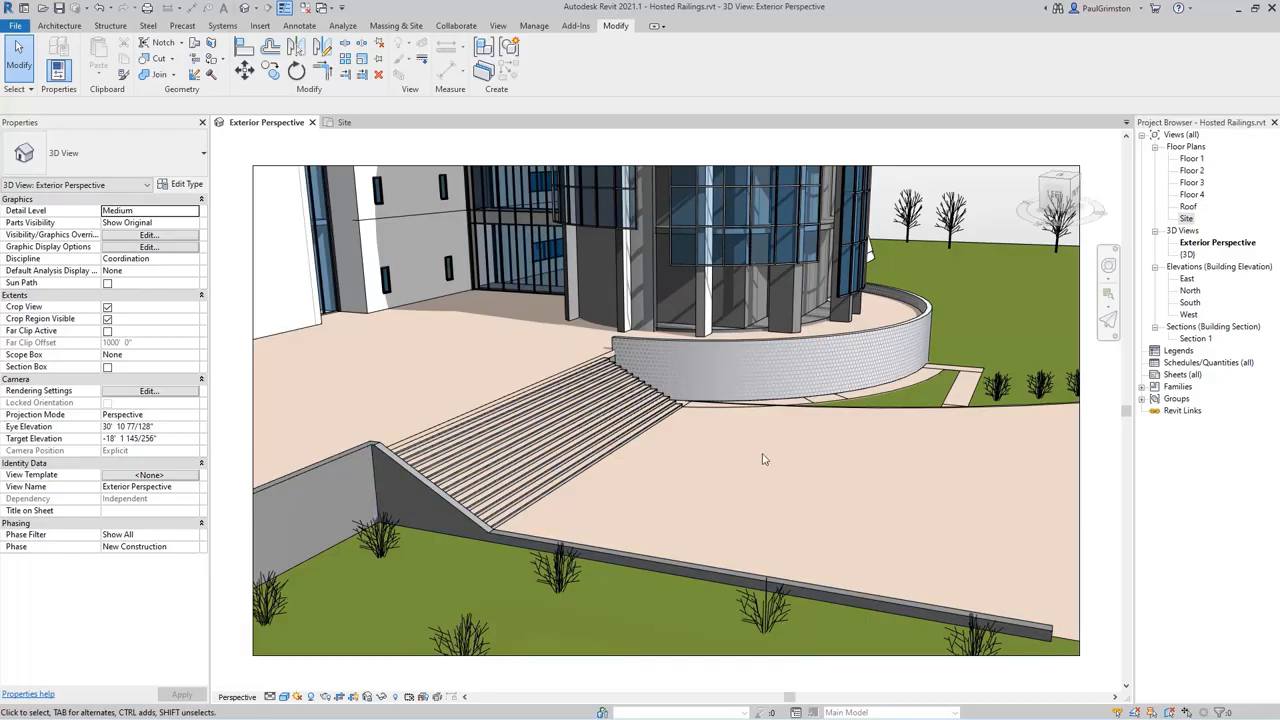
click(911, 385)
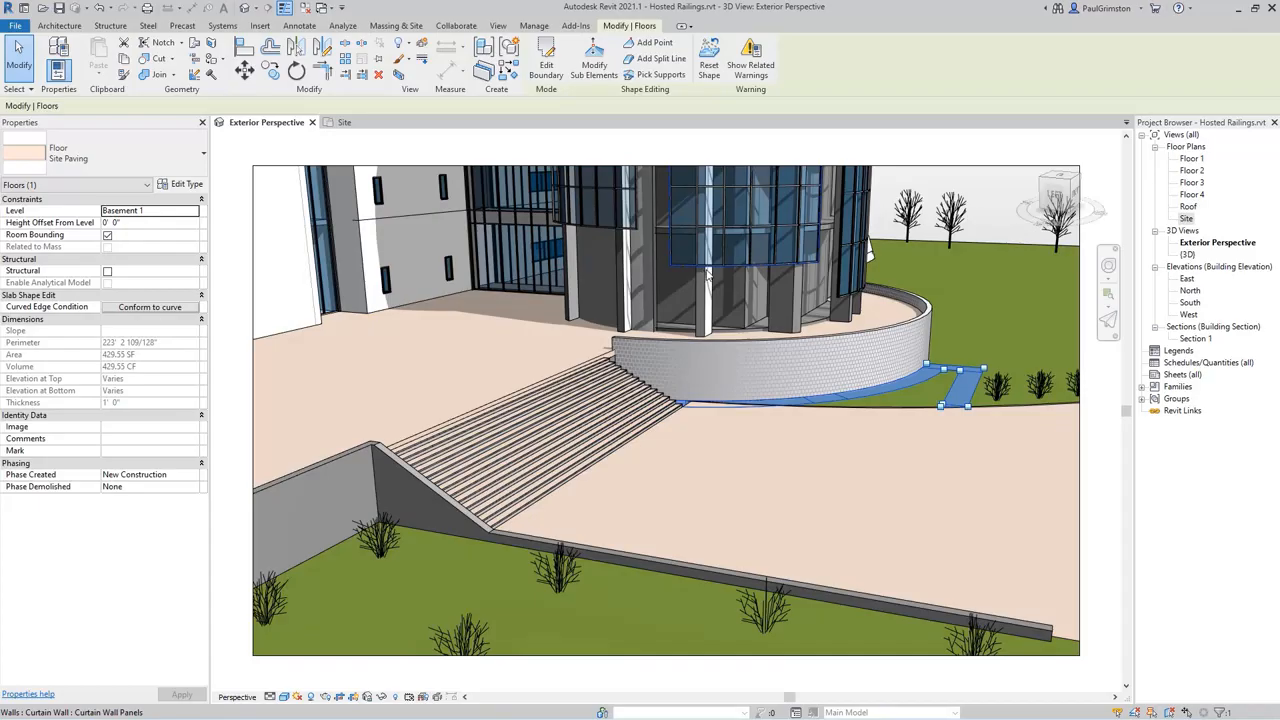
click(594, 62)
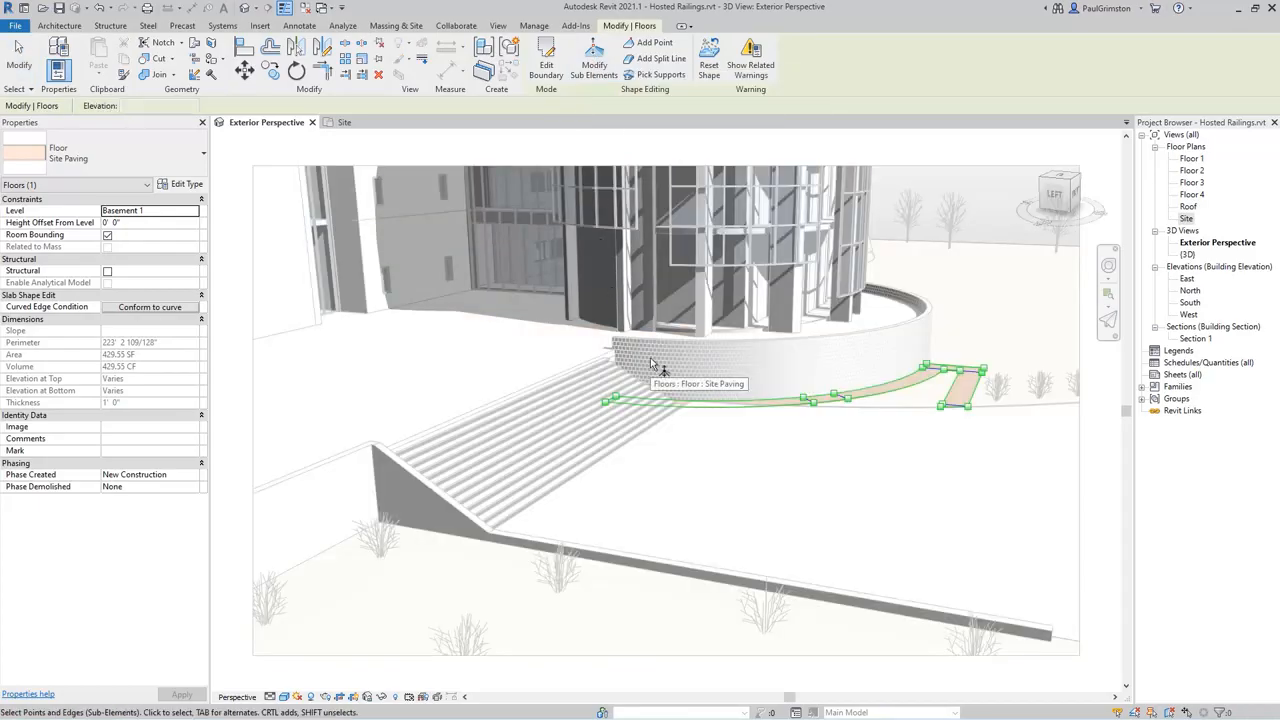
drag(595, 422, 631, 381)
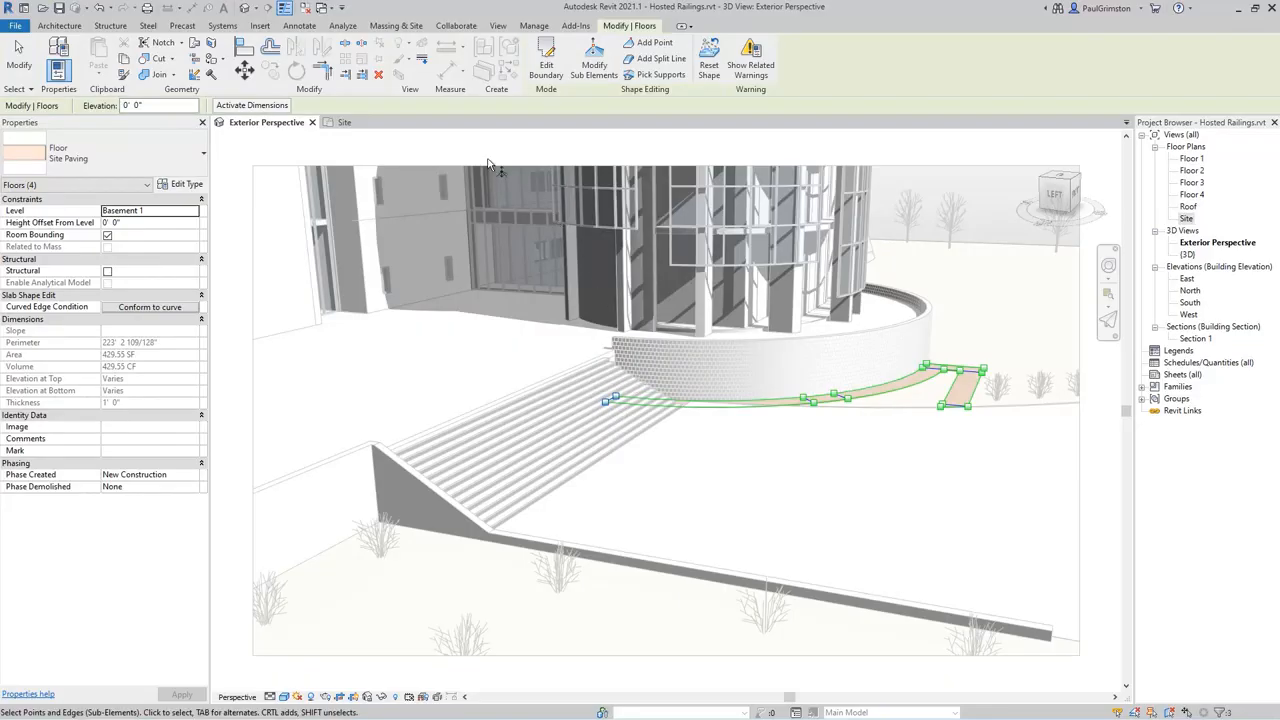
click(160, 105)
text(8)
key(Return)
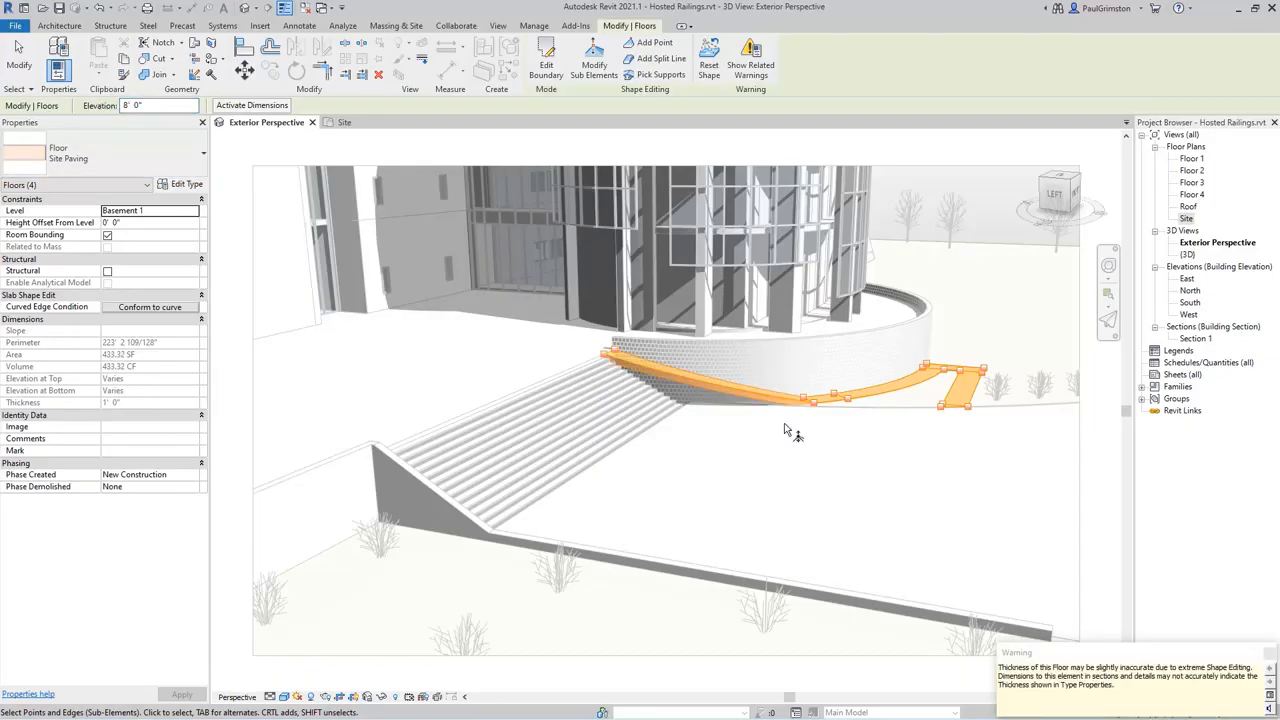
Set the points and split lines of the landing midway along the curve to elevation 5' 6".
drag(778, 428, 868, 383)
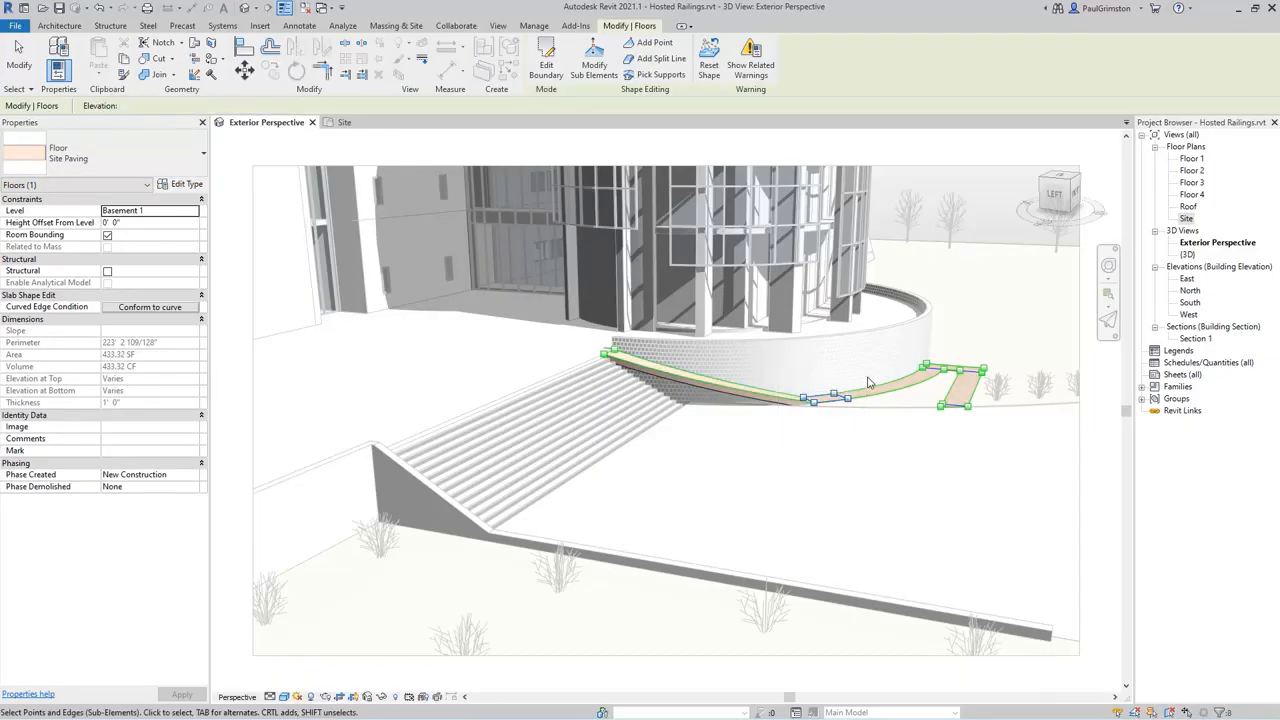
click(165, 105)
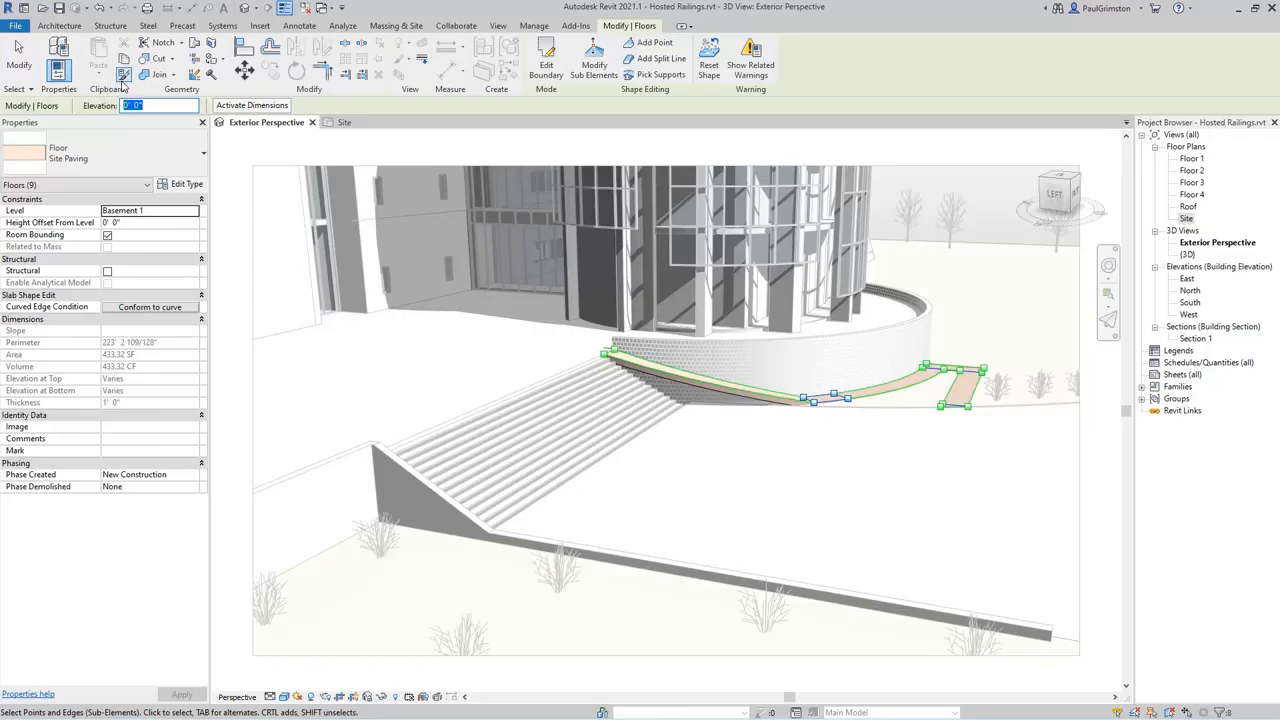
text(5 6)
key(Return)
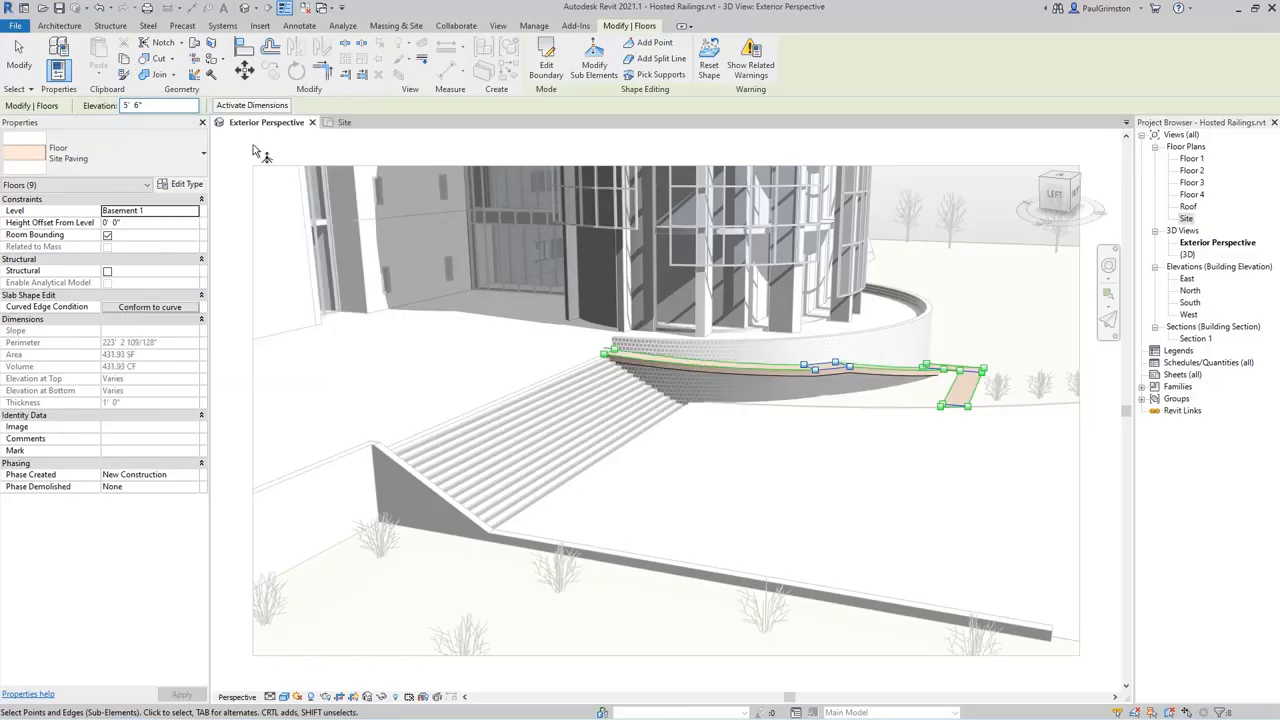
Set all points of the landing at the path's turn to elevation 3' and finish the shape editing.
drag(906, 335, 1018, 395)
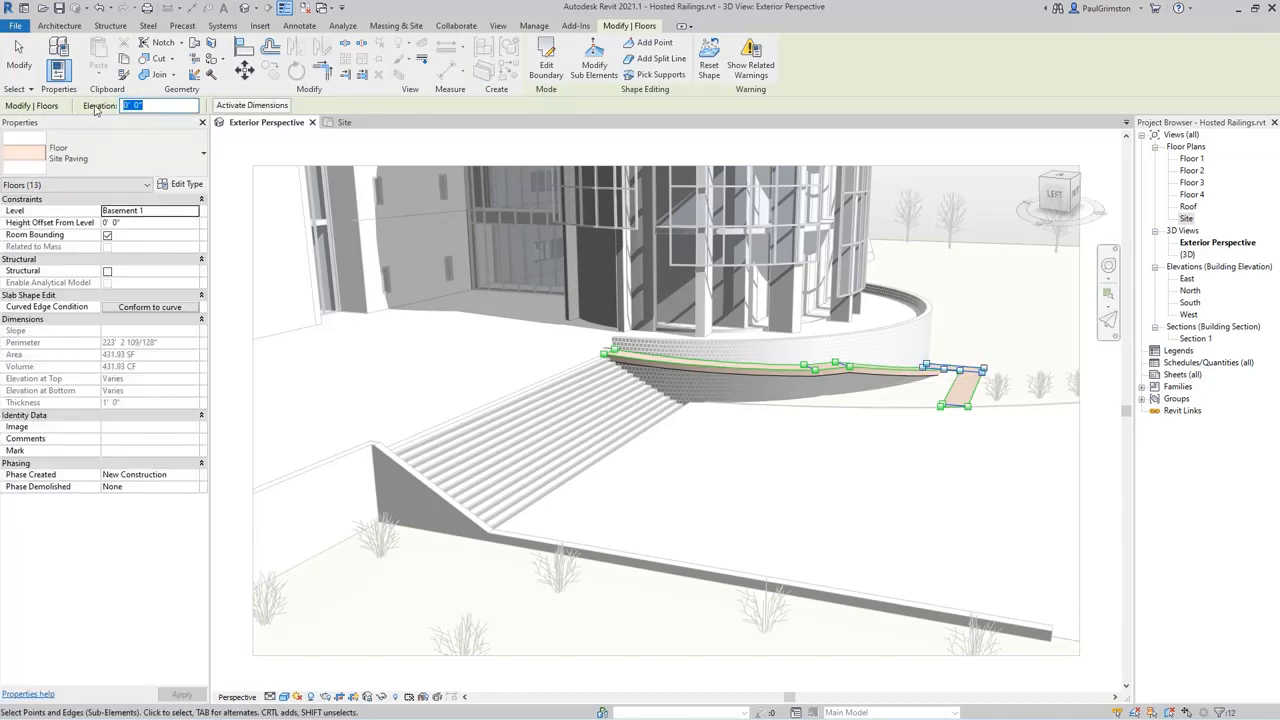
text(3)
key(Return)
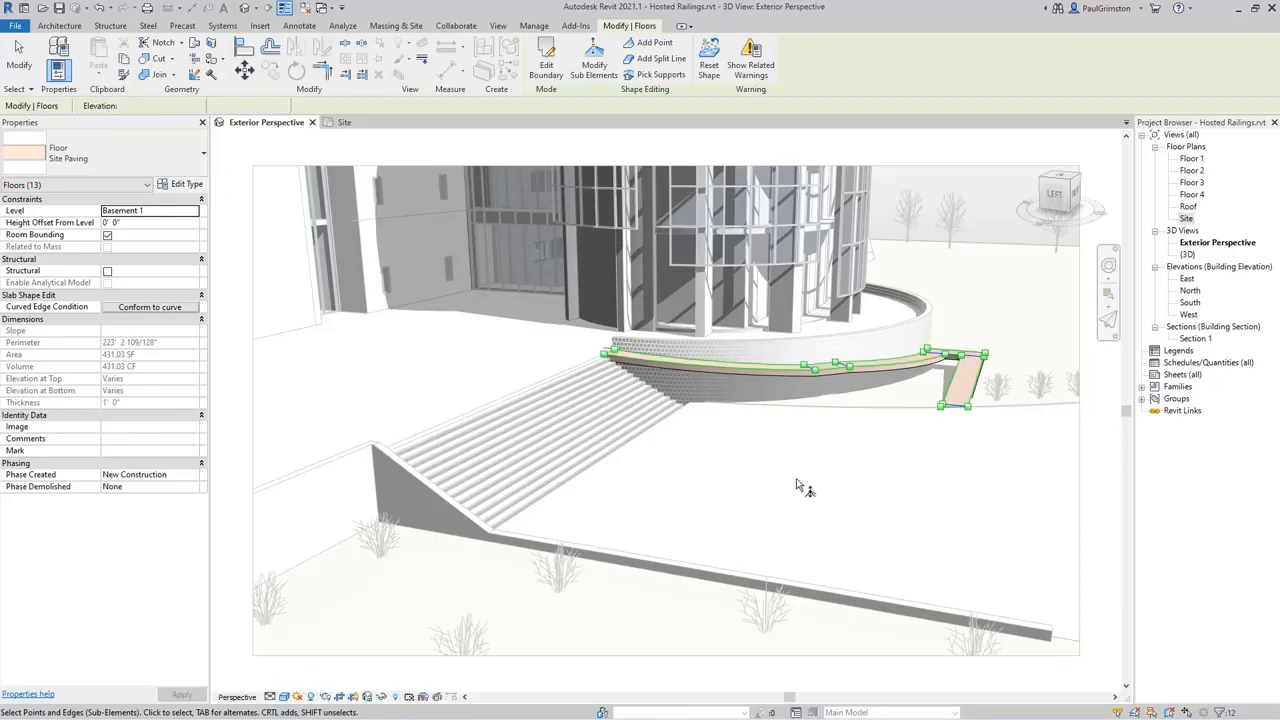
click(797, 485)
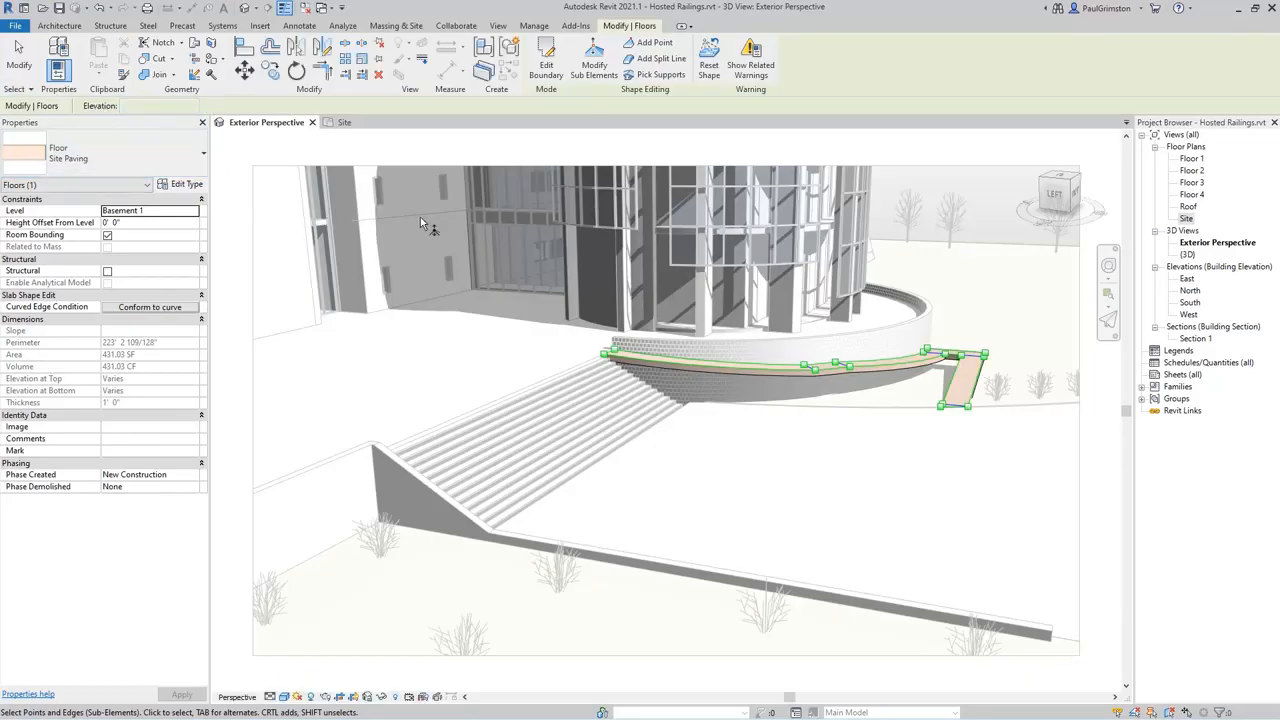
key(Escape)
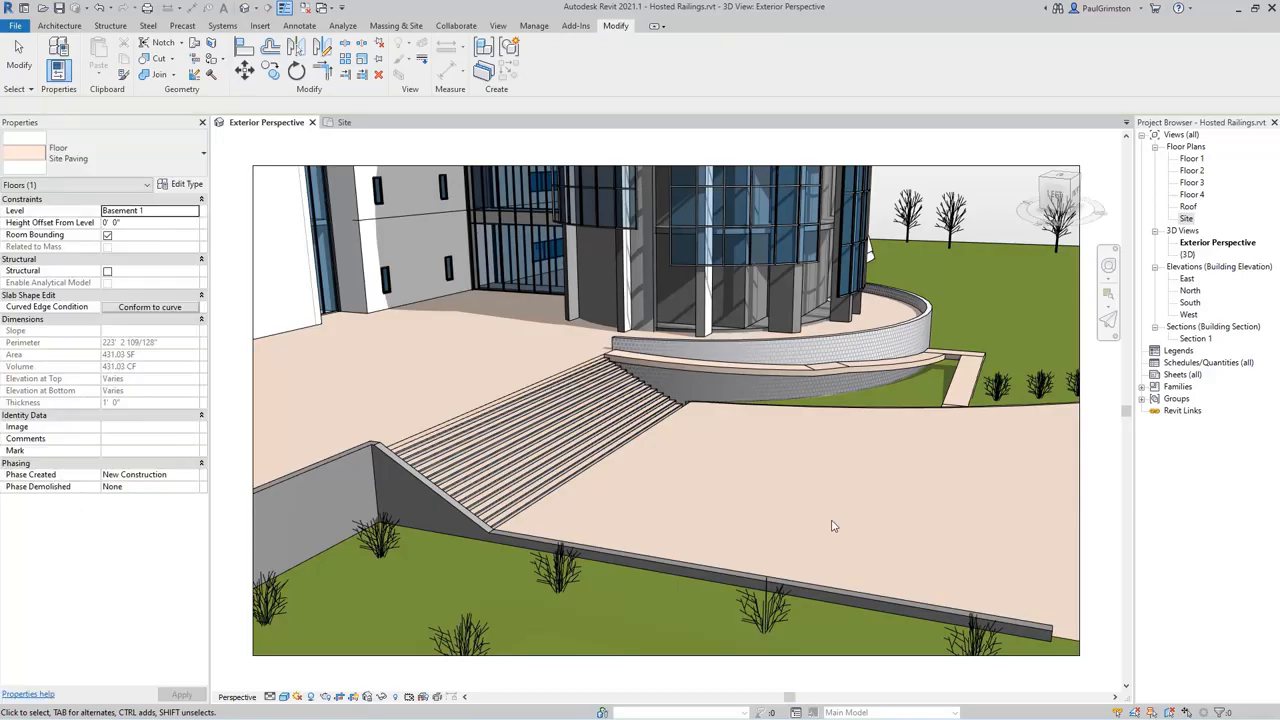
key(Escape)
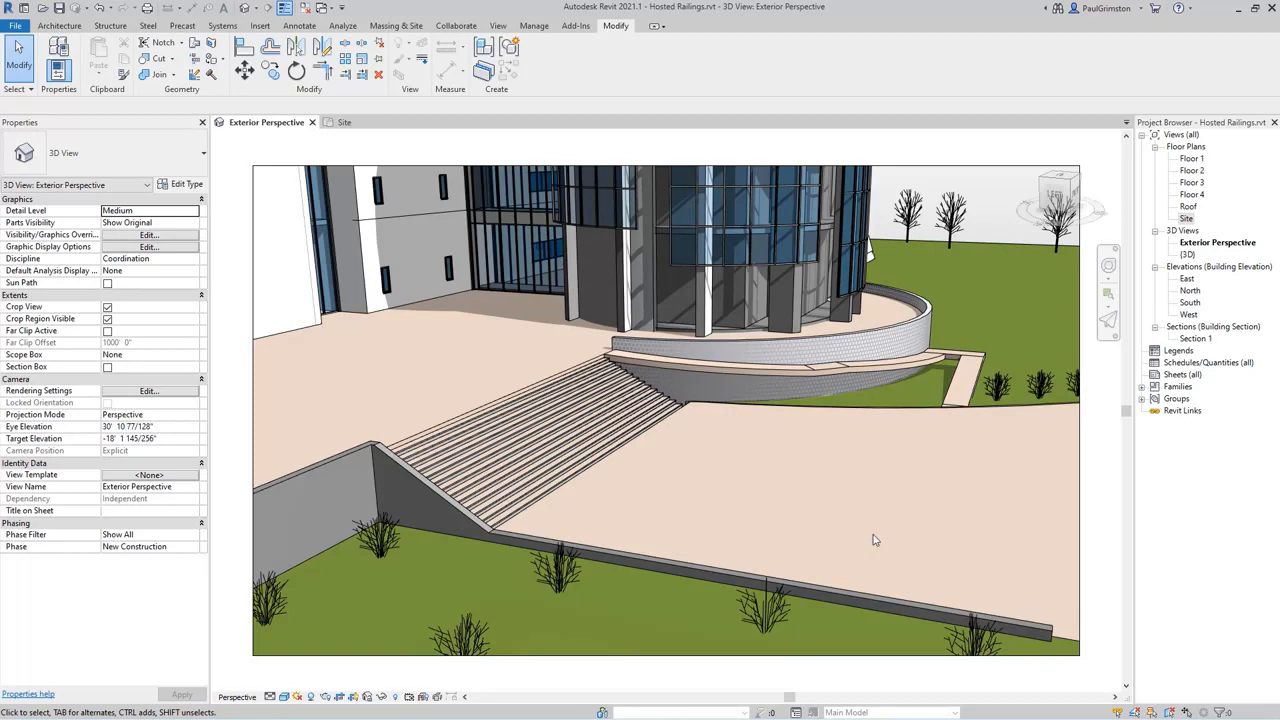
Duplicate the curved path's Site Paving floor type under the name Site Paving Ramp.
click(898, 373)
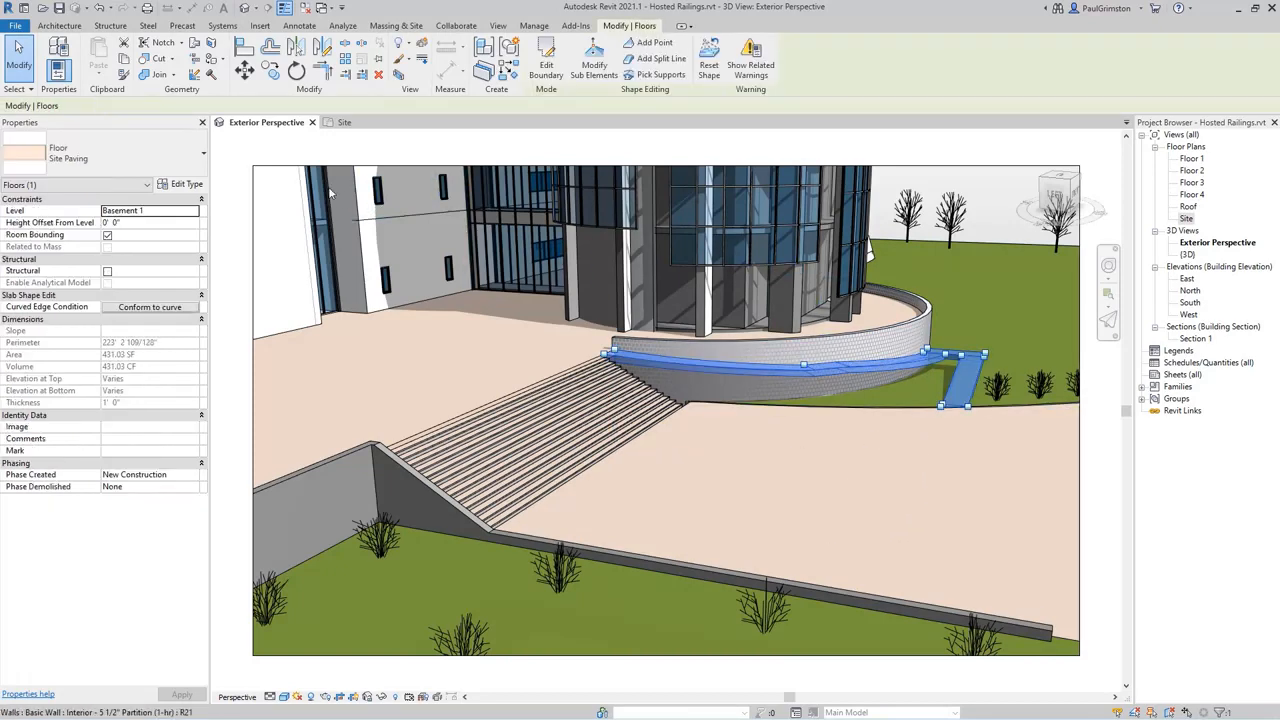
click(180, 186)
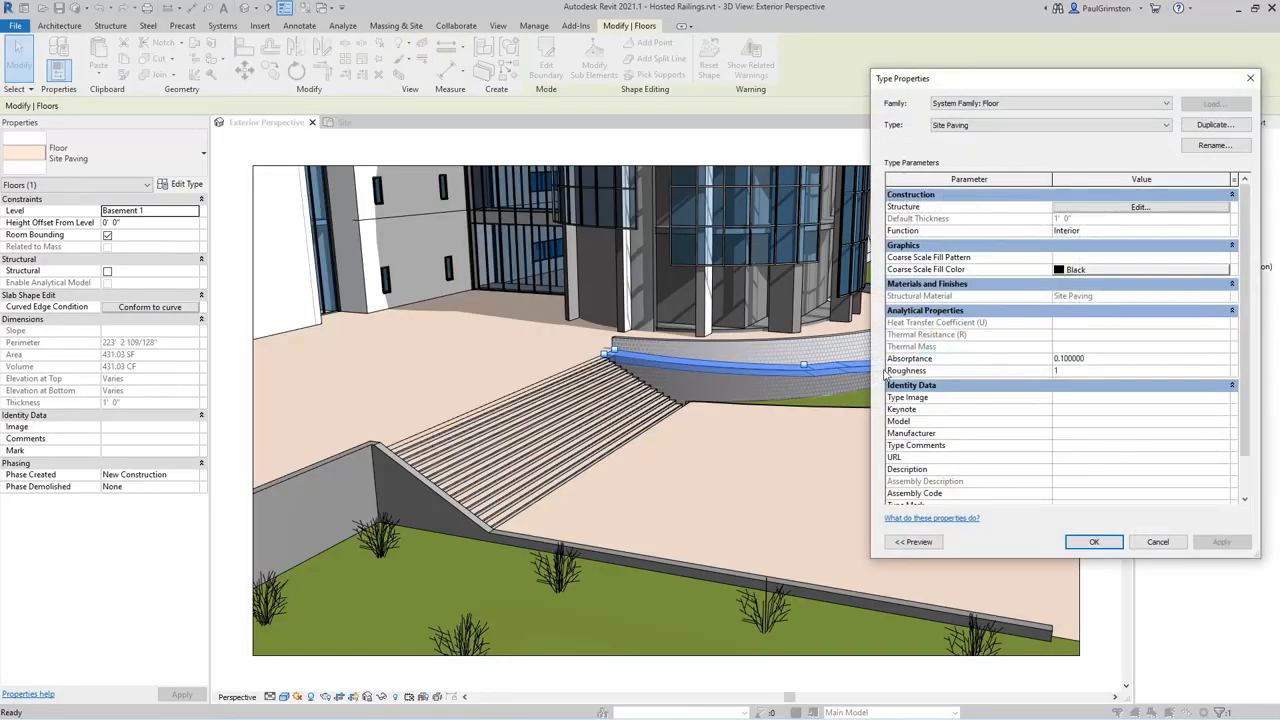
click(1215, 124)
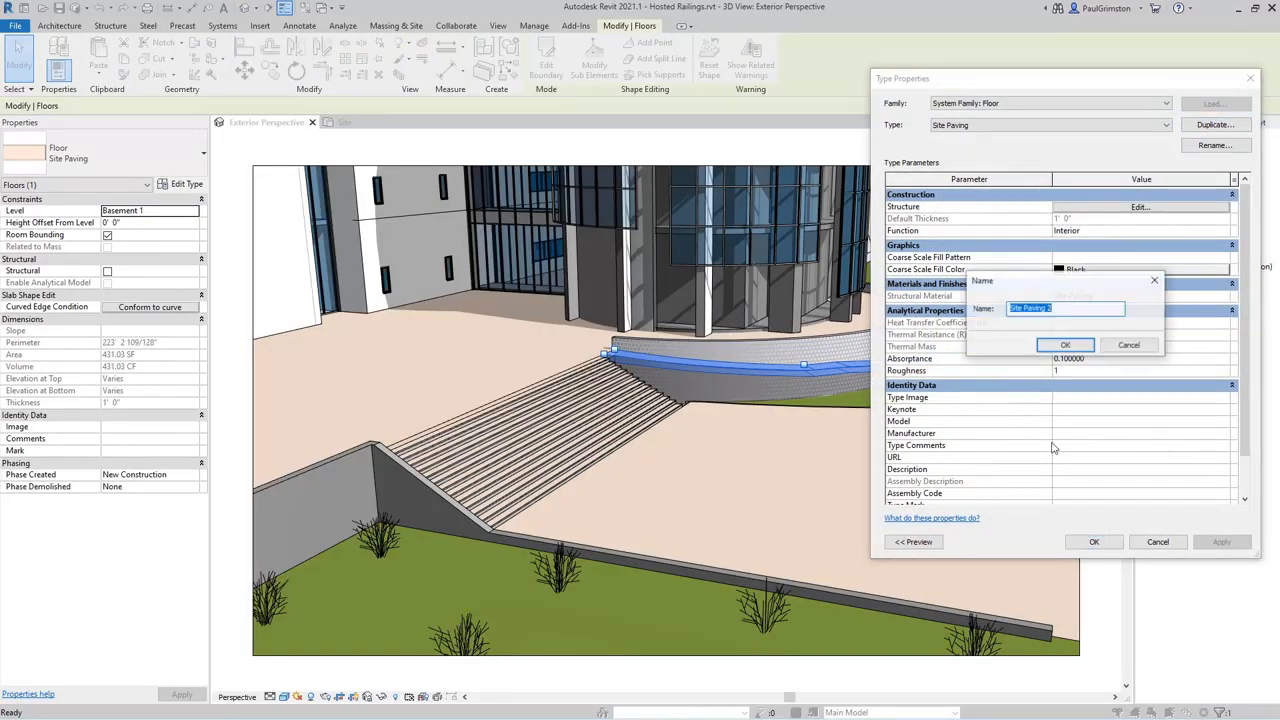
click(1049, 308)
key(BackSpace)
text(Ramp)
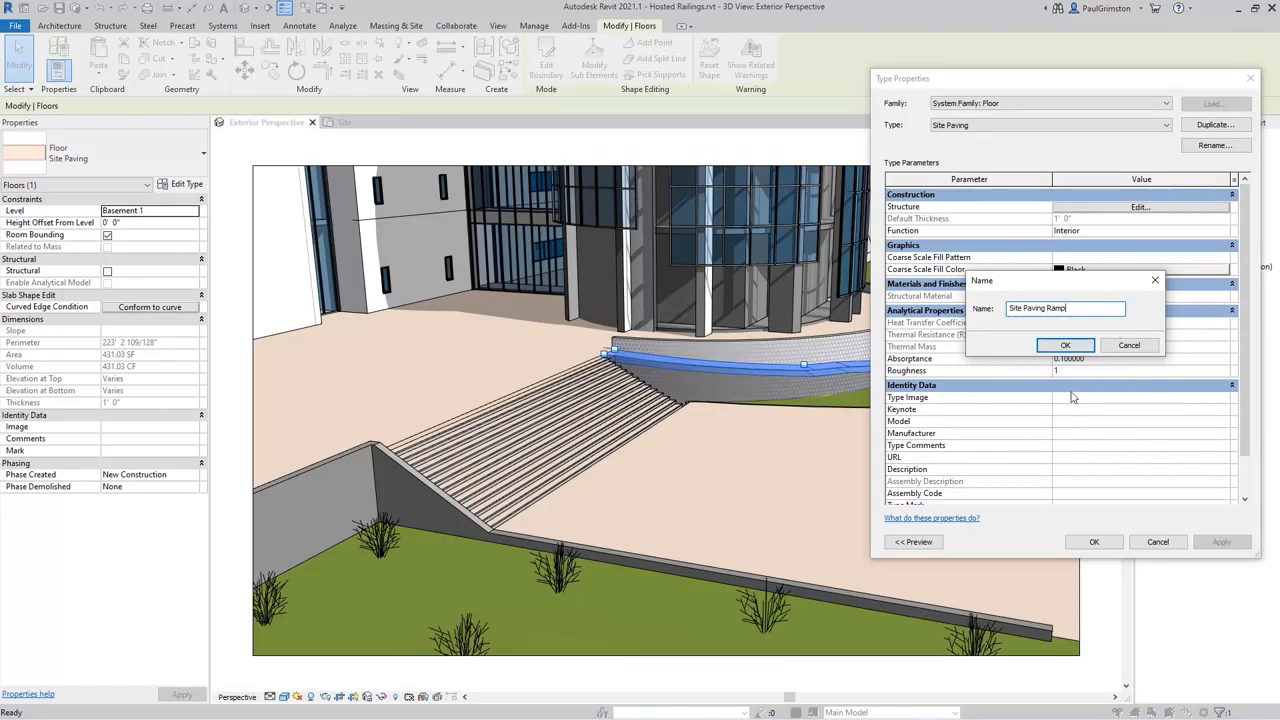
click(1066, 345)
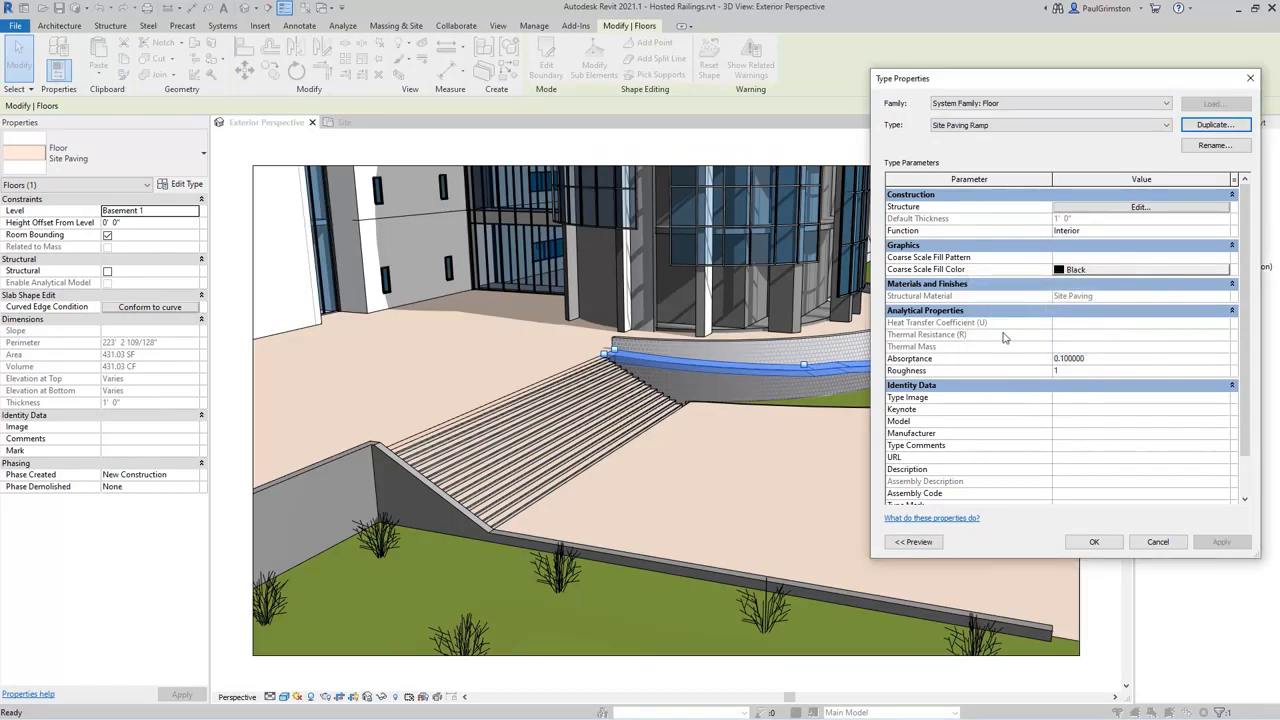
Add a 4" thick variable structure layer below the core in the Site Paving Ramp assembly.
click(1140, 208)
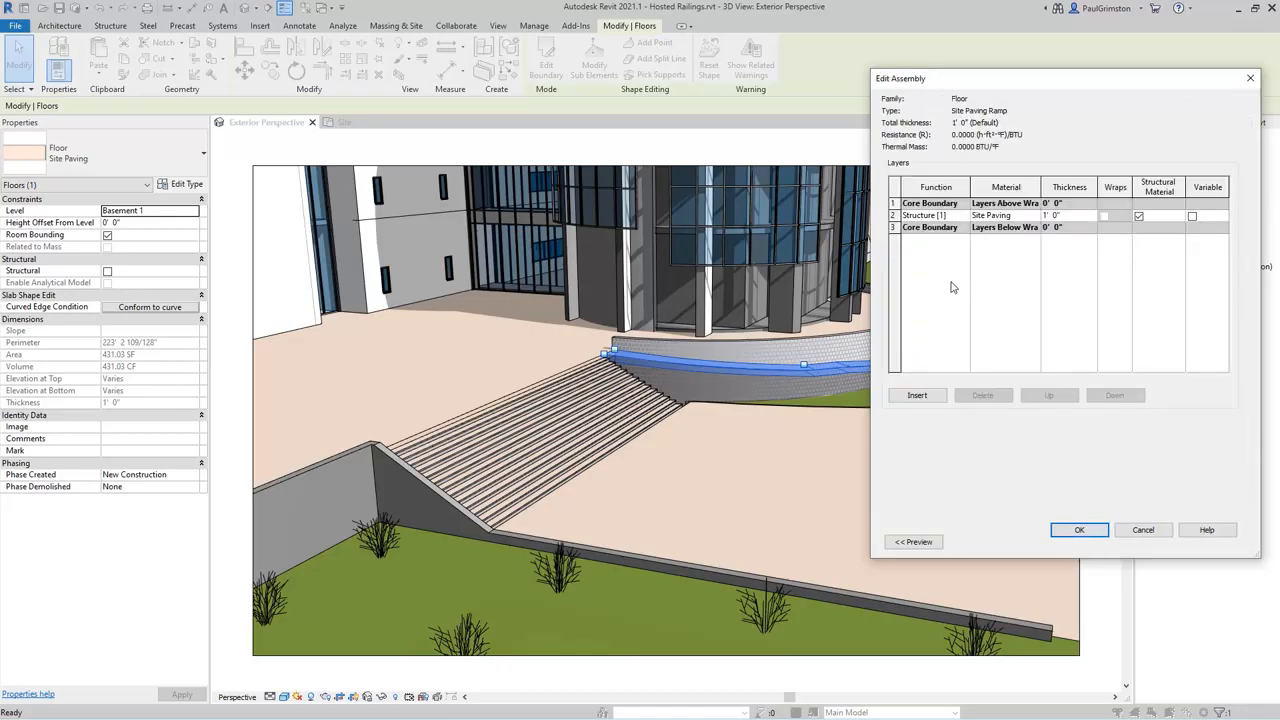
click(917, 396)
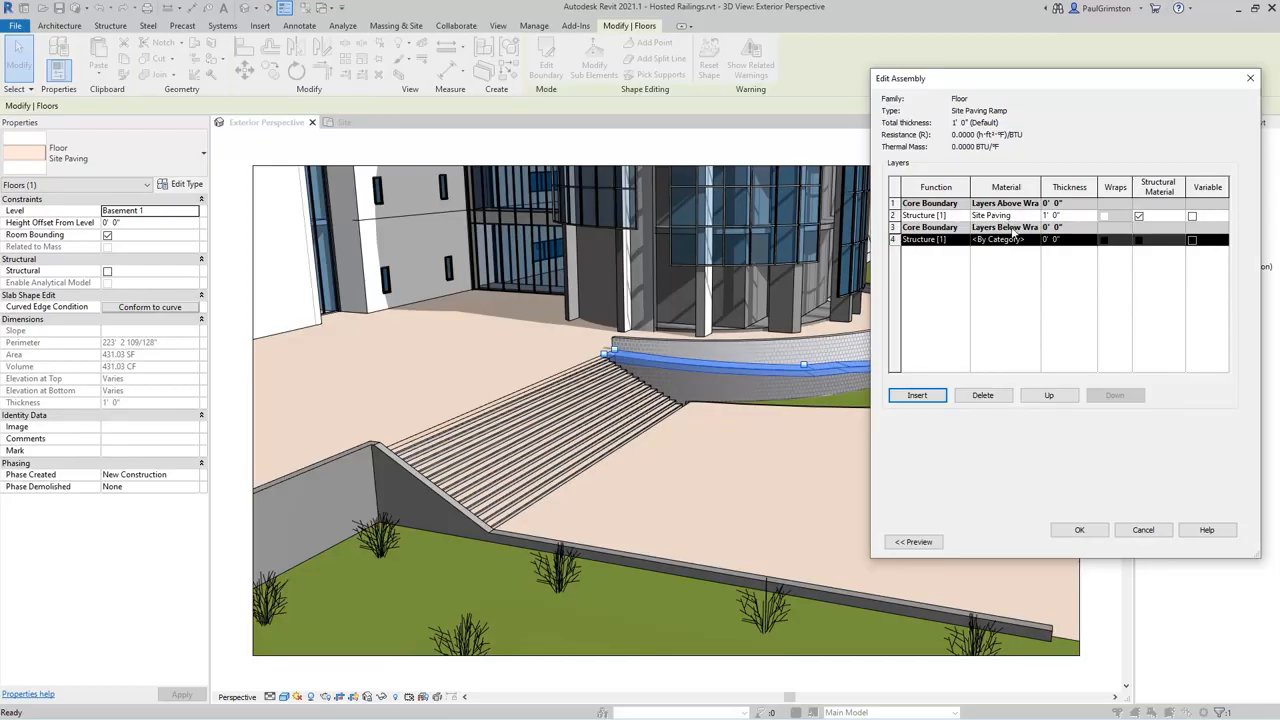
click(1086, 244)
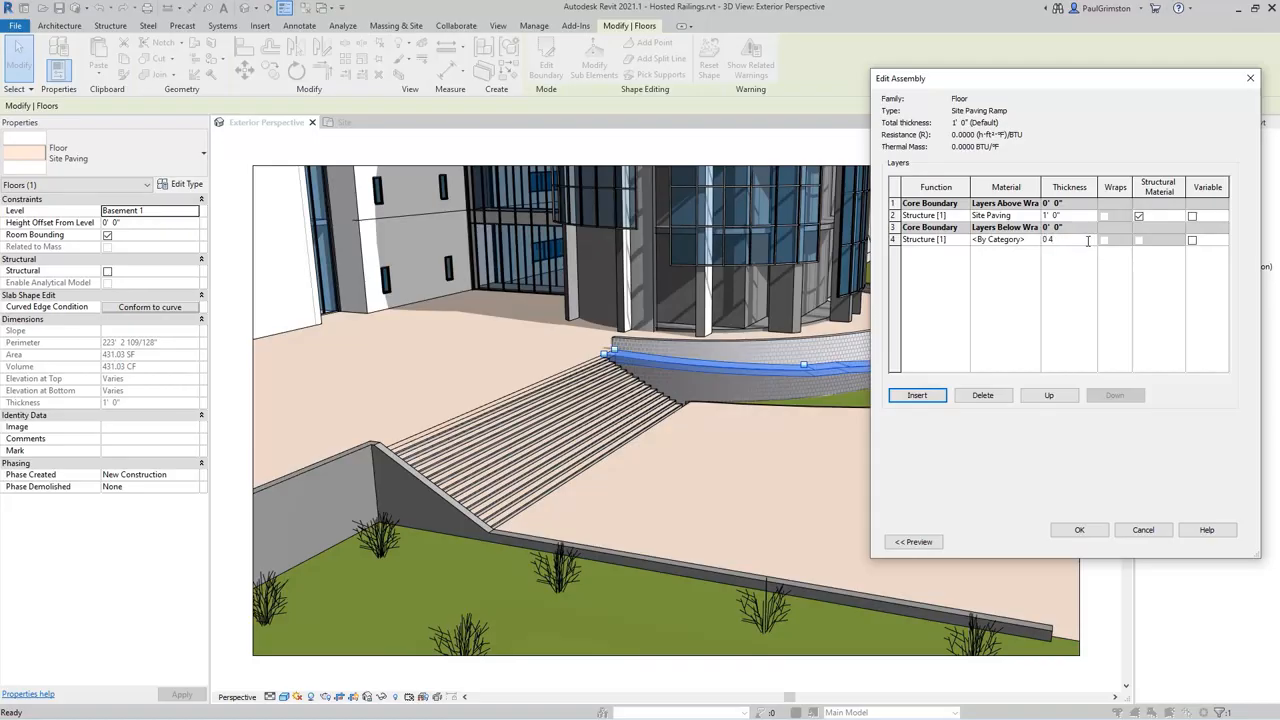
click(1193, 241)
Assign the Concrete, Cast-in-Place material to the variable layer and apply the Site Paving Ramp type to the path.
click(1000, 240)
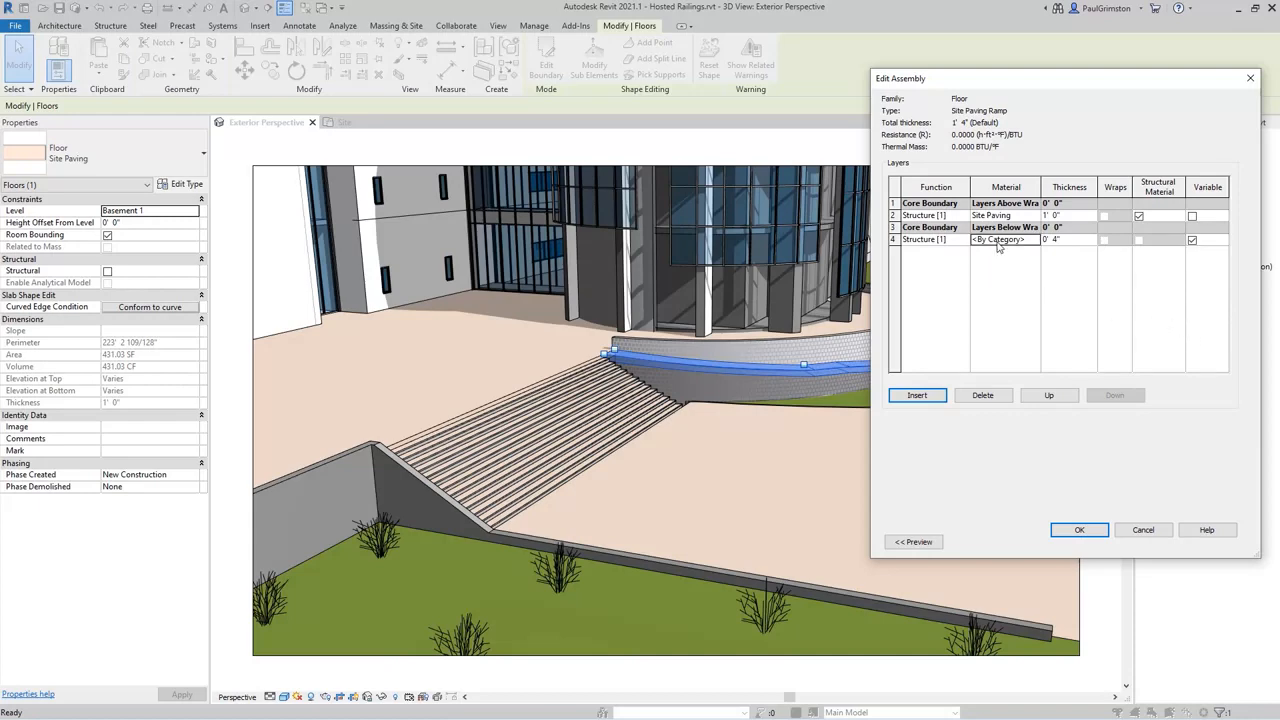
click(1035, 240)
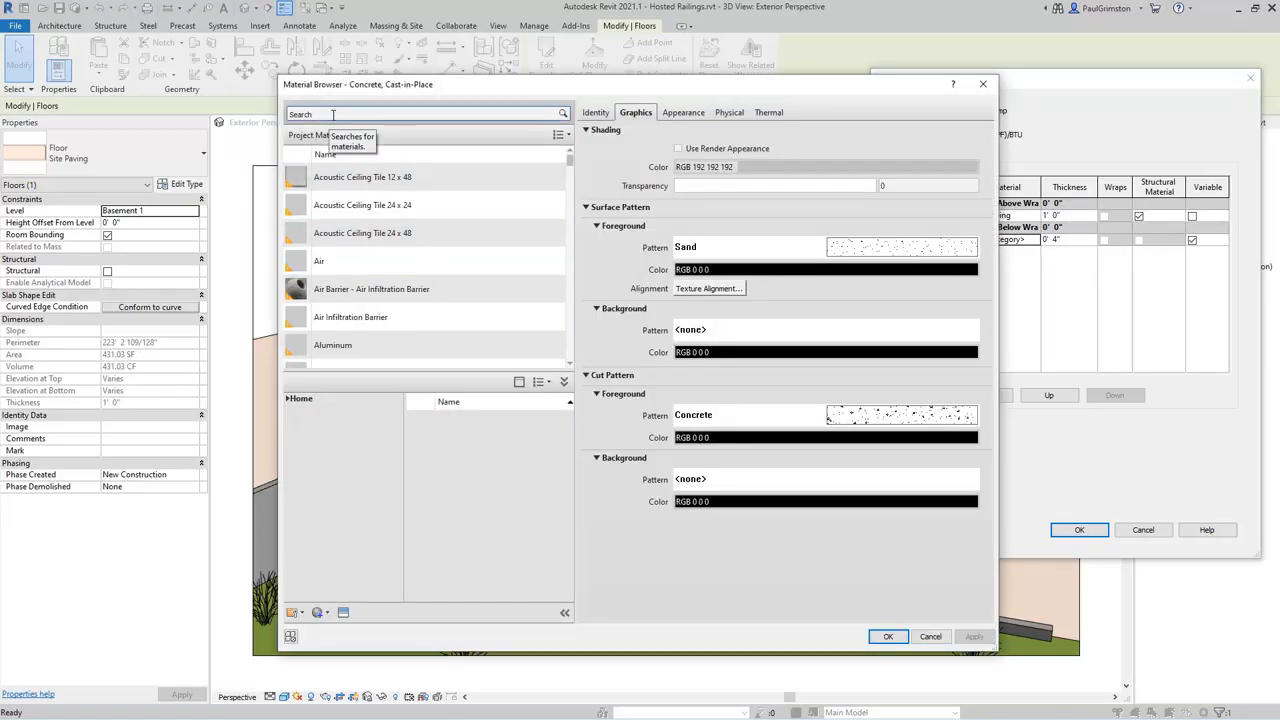
click(338, 115)
text(C)
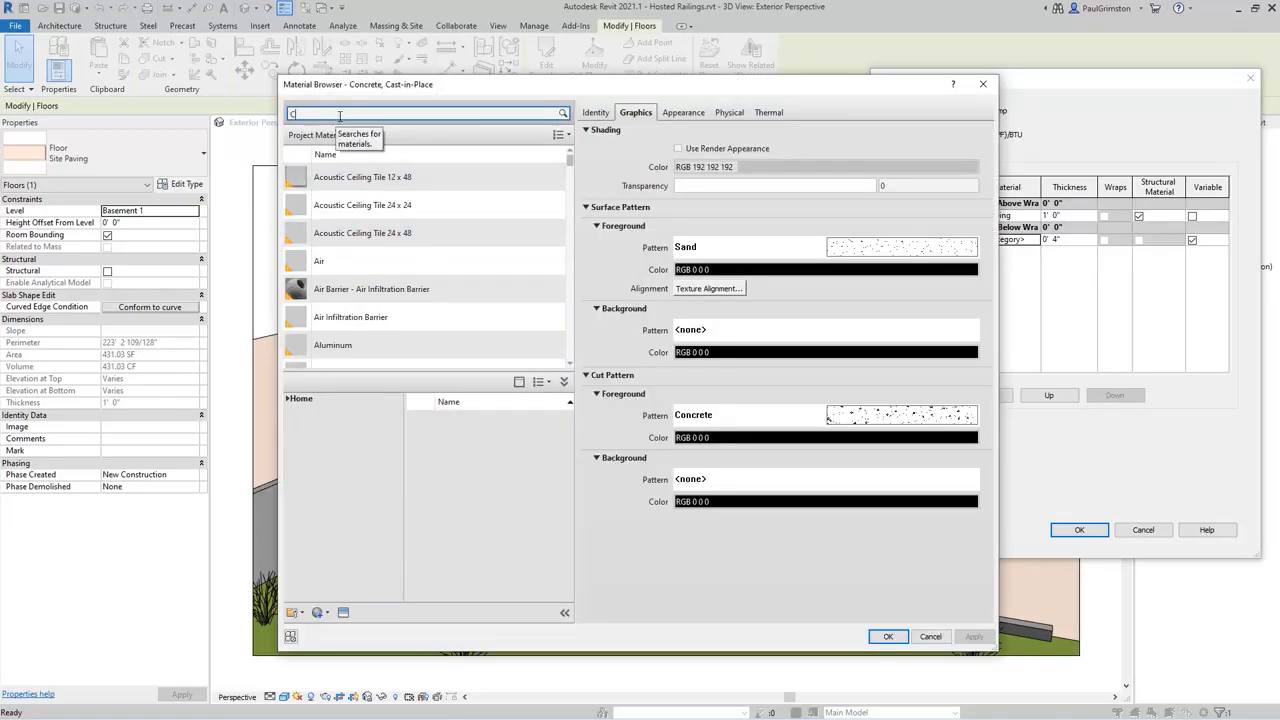
text(oncrete)
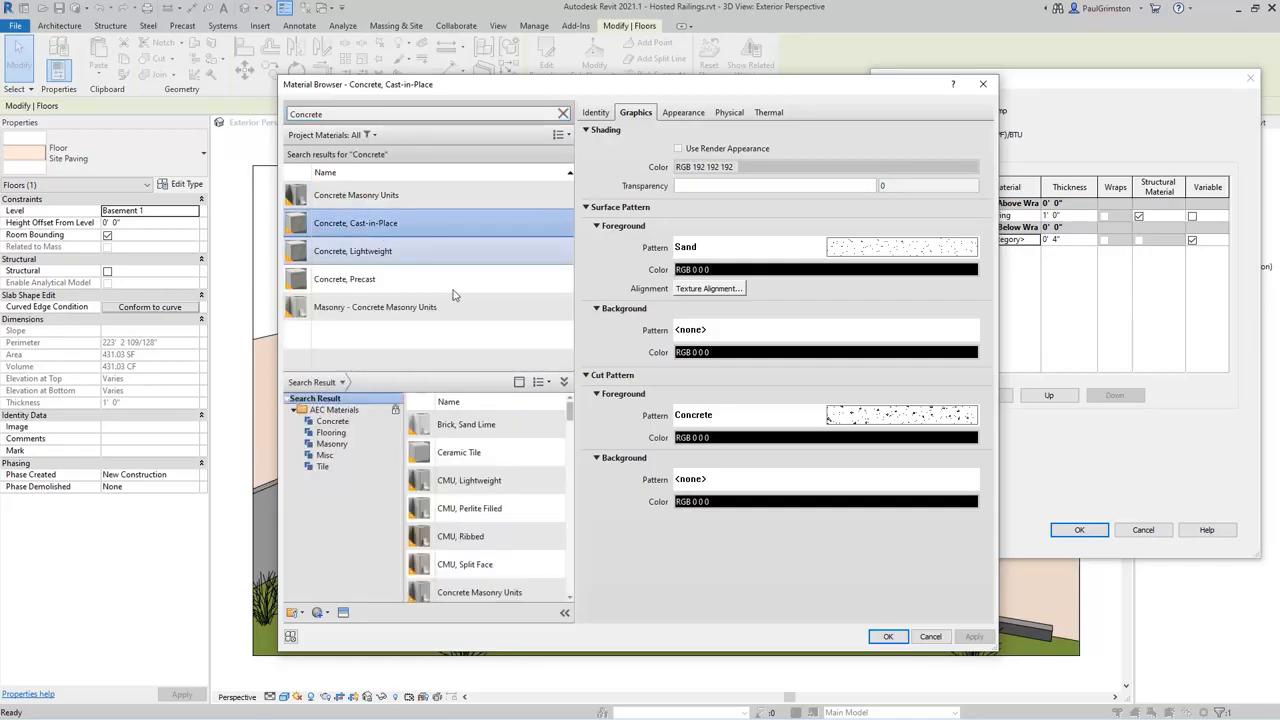
click(893, 637)
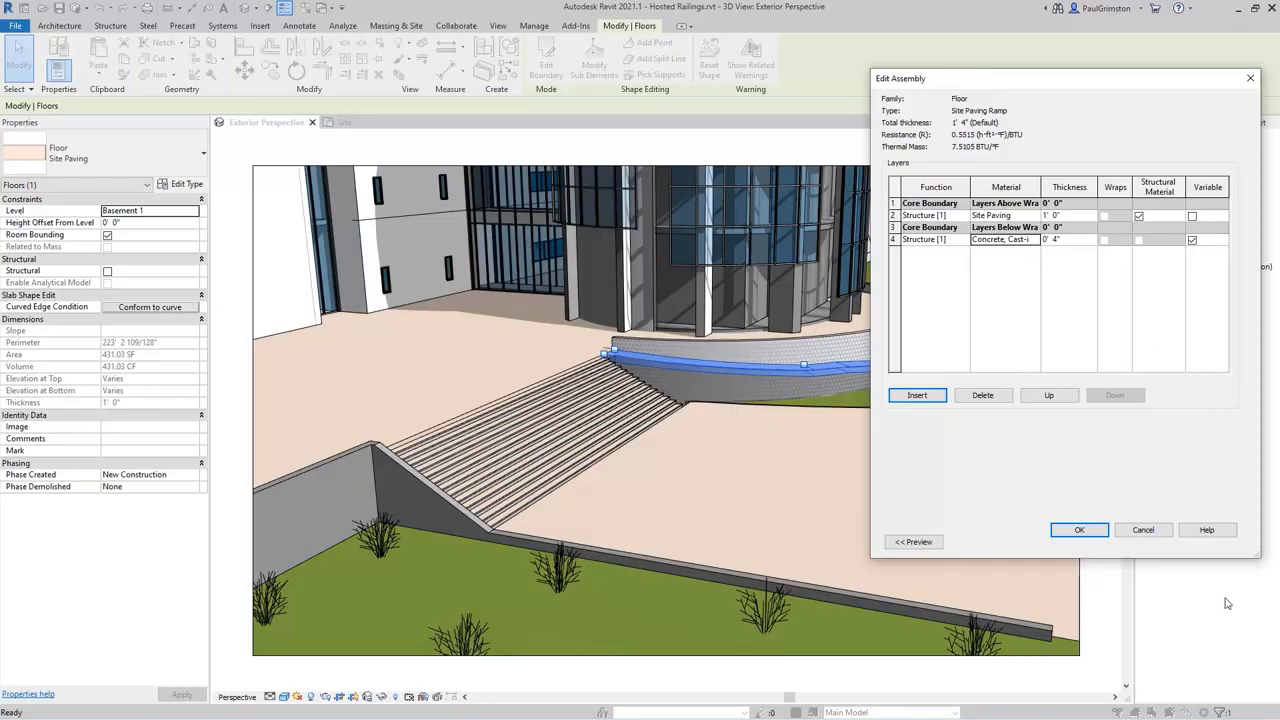
click(1084, 533)
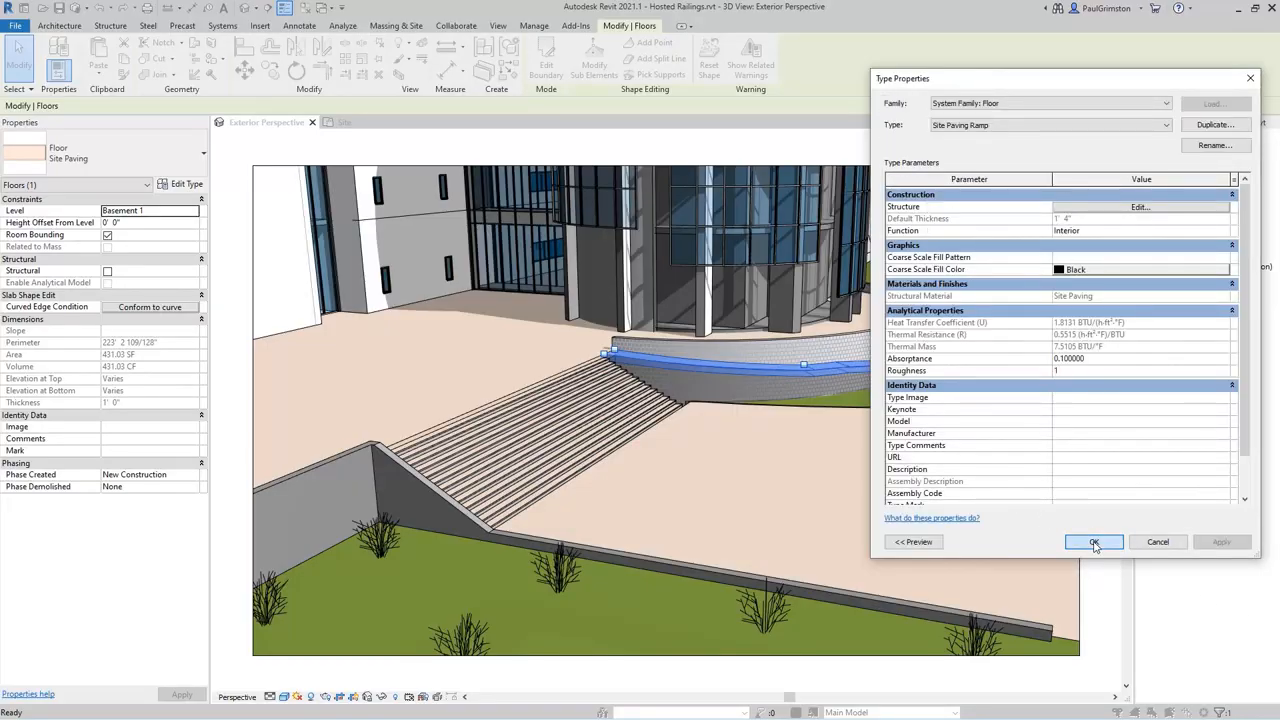
click(1091, 537)
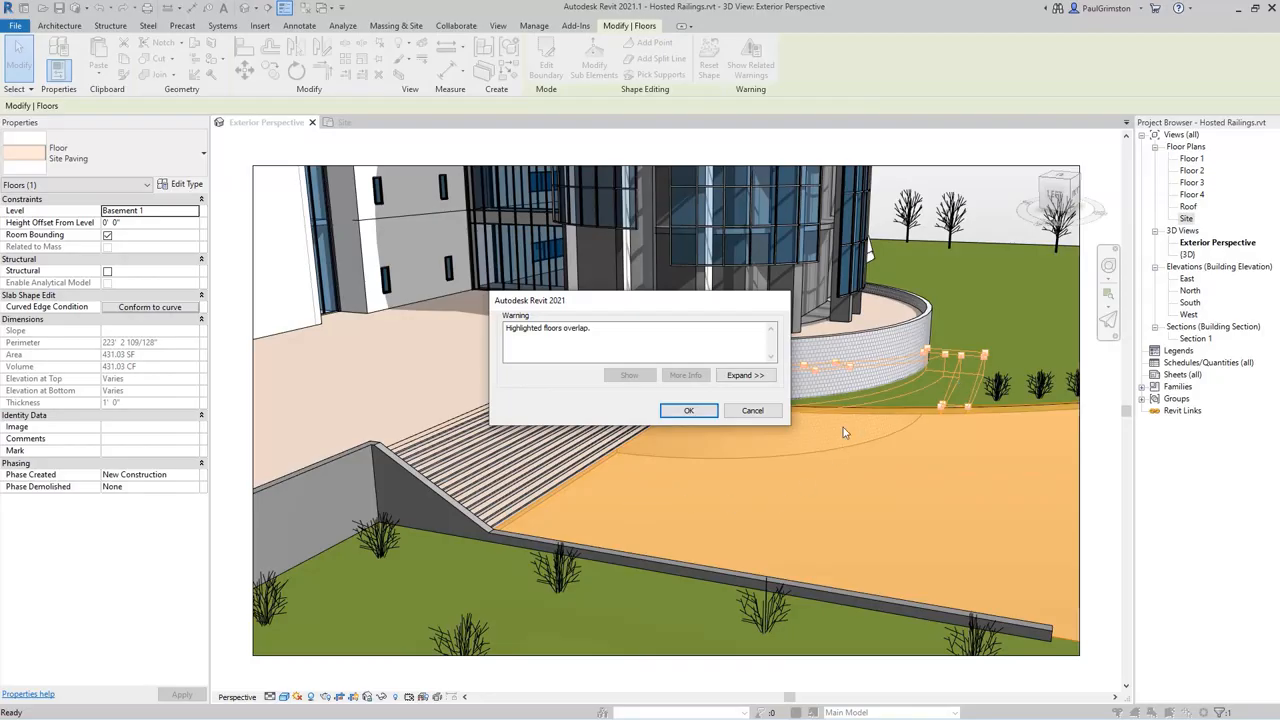
click(688, 412)
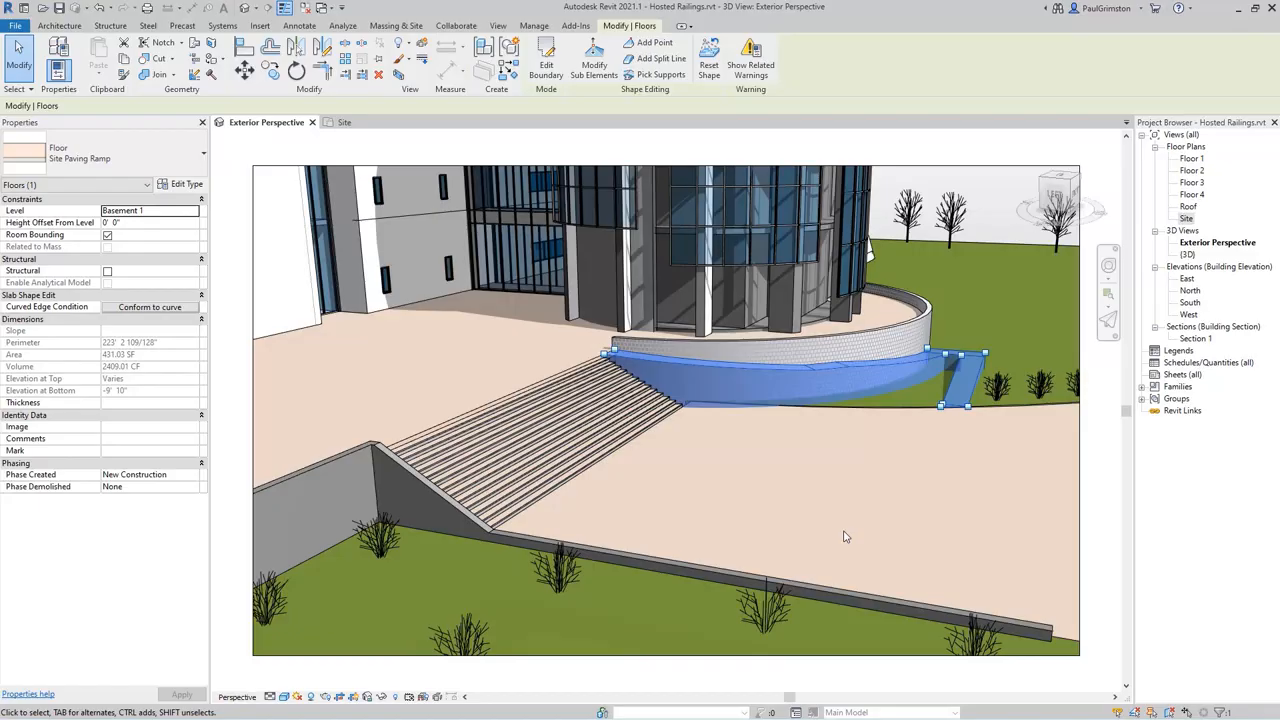
key(Escape)
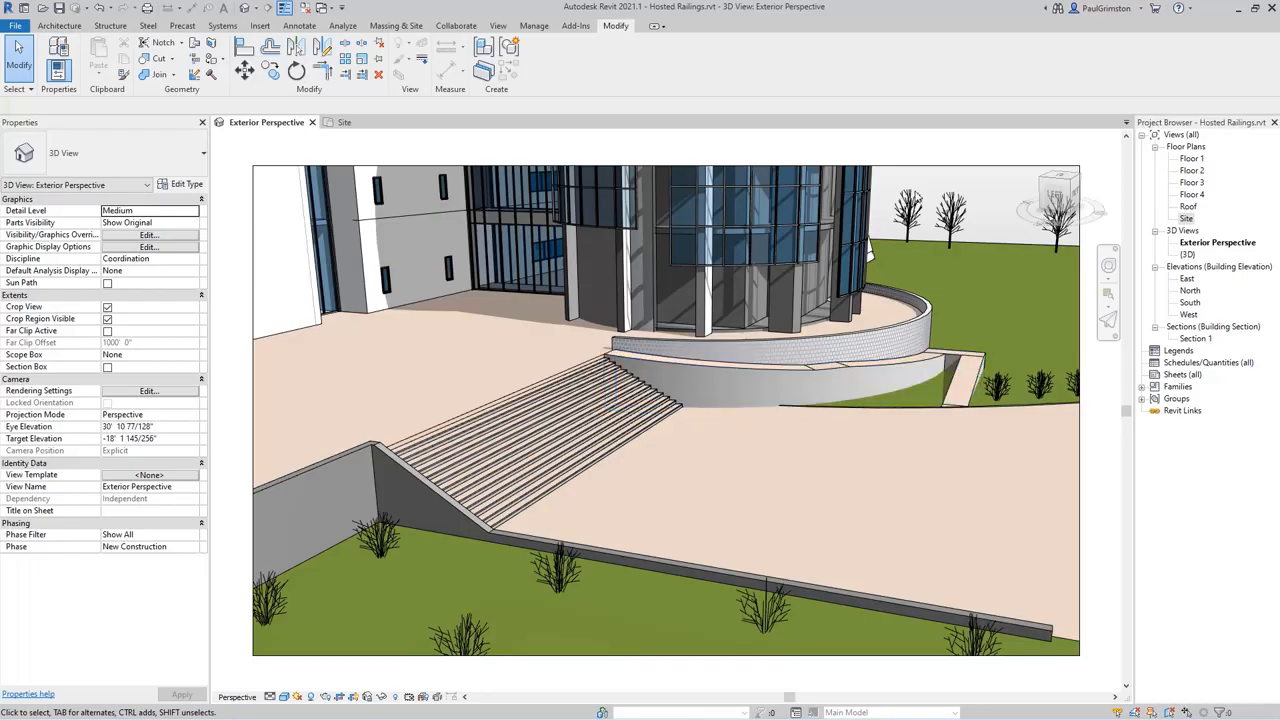
In the Site plan, sketch a Glass Panel - Bottom Fill railing path along the ramp's outer curve, short return edge and inner straight edge.
click(347, 124)
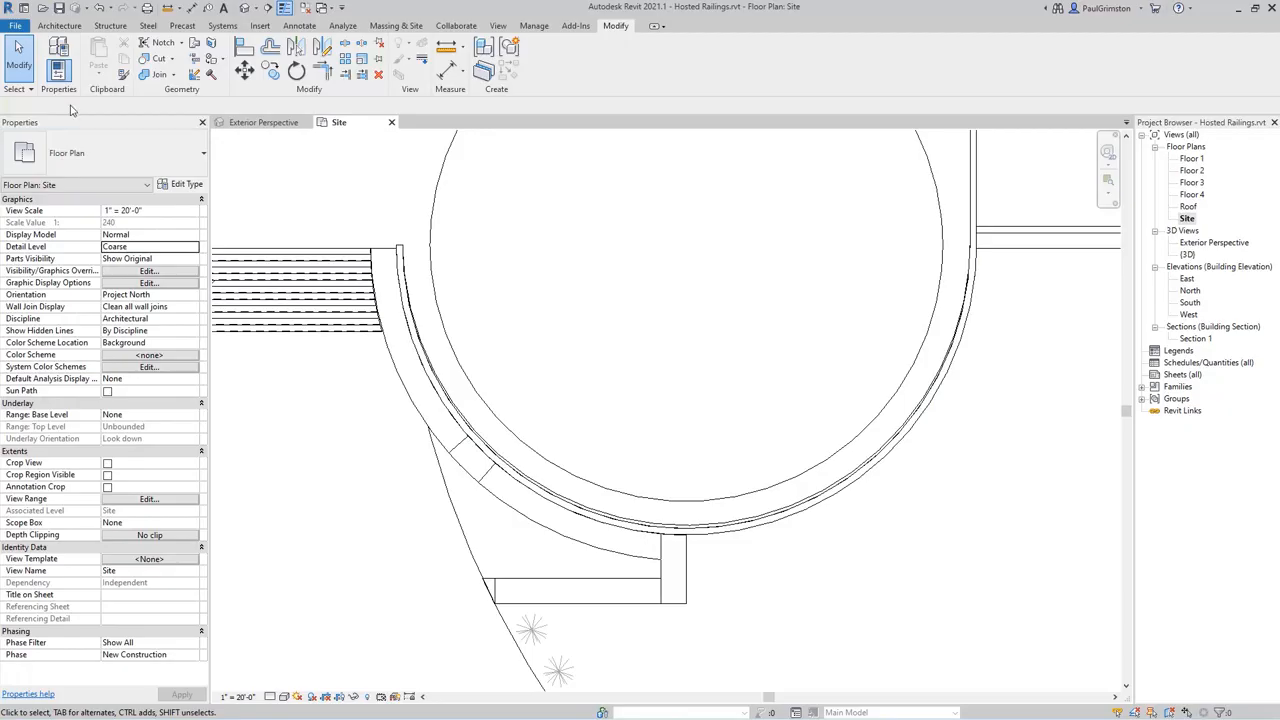
click(66, 28)
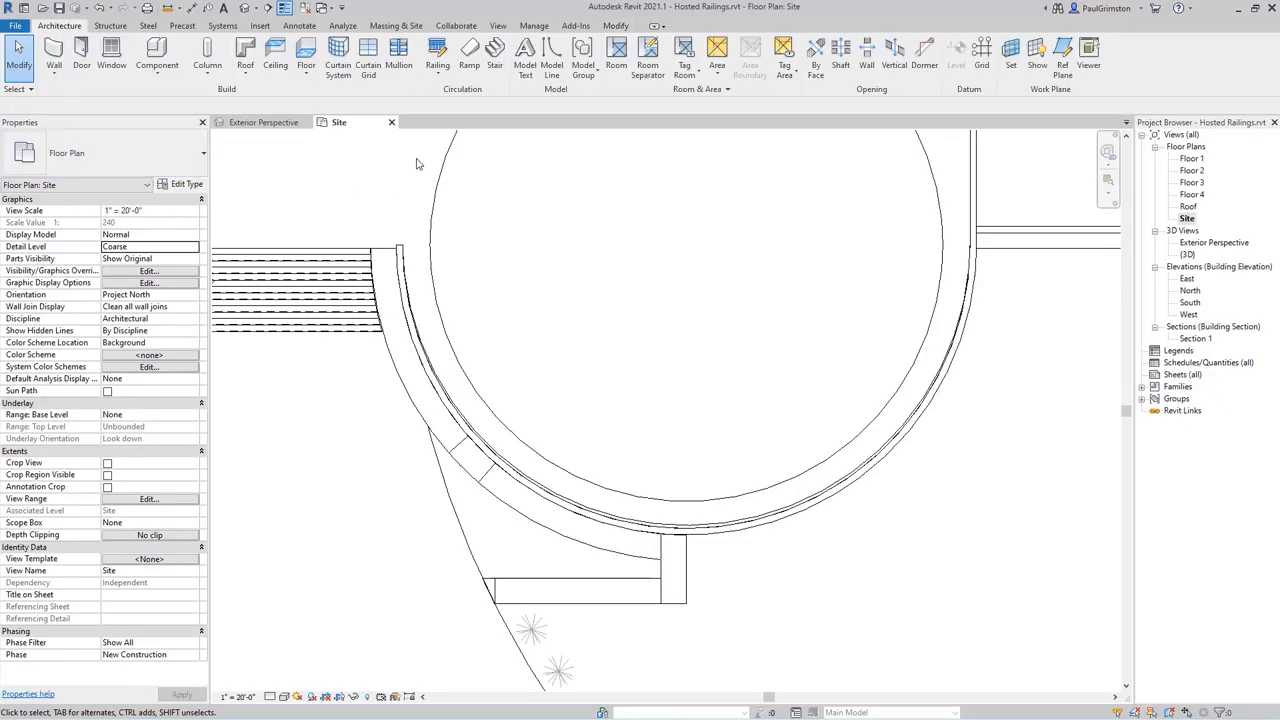
click(437, 52)
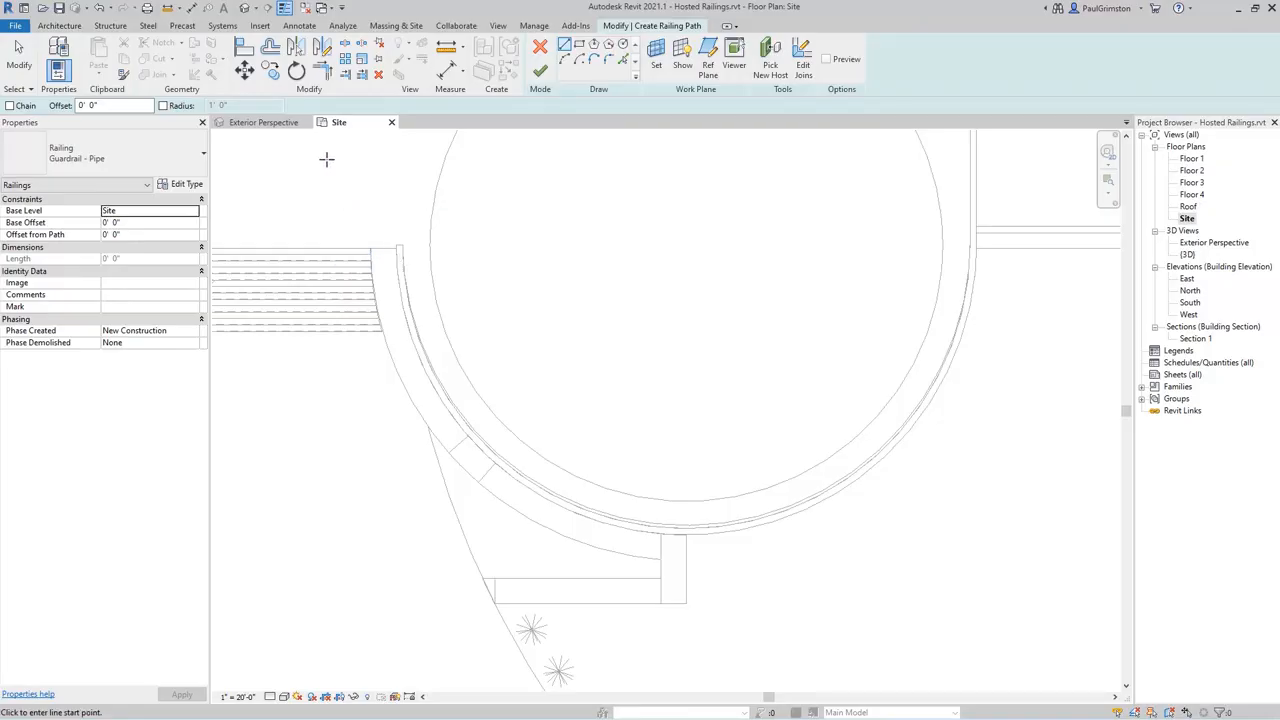
click(172, 149)
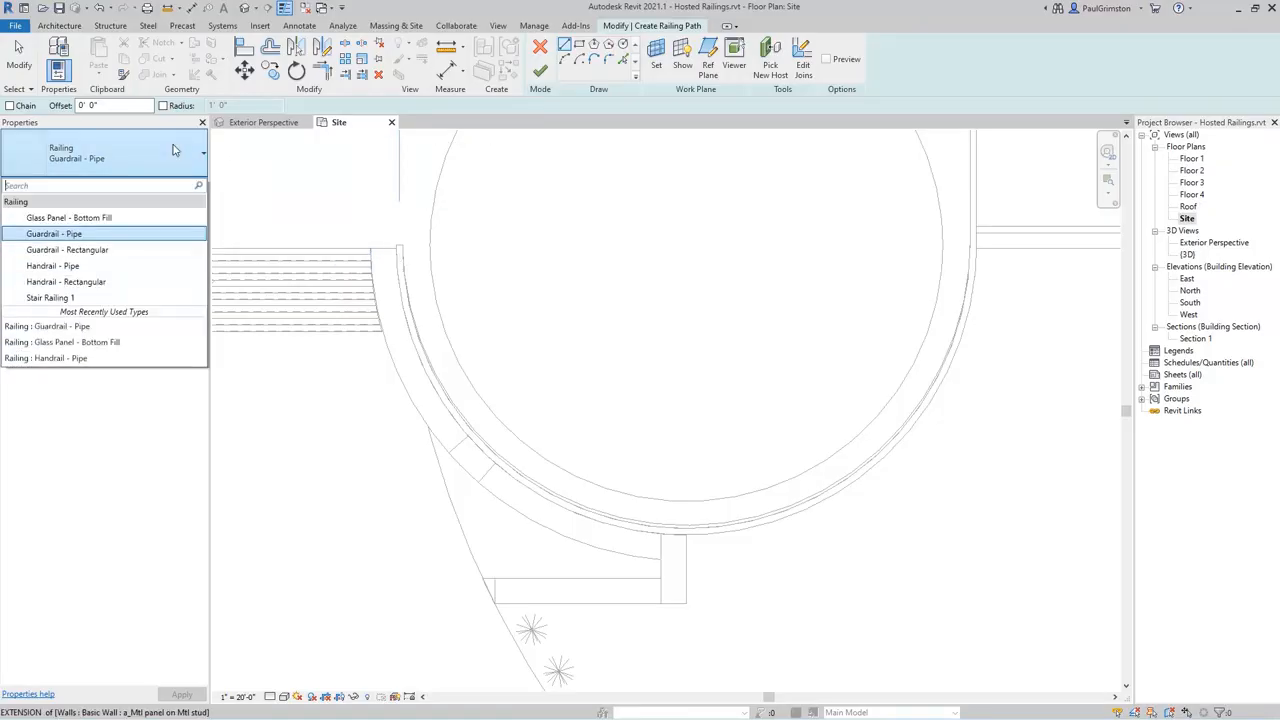
click(109, 218)
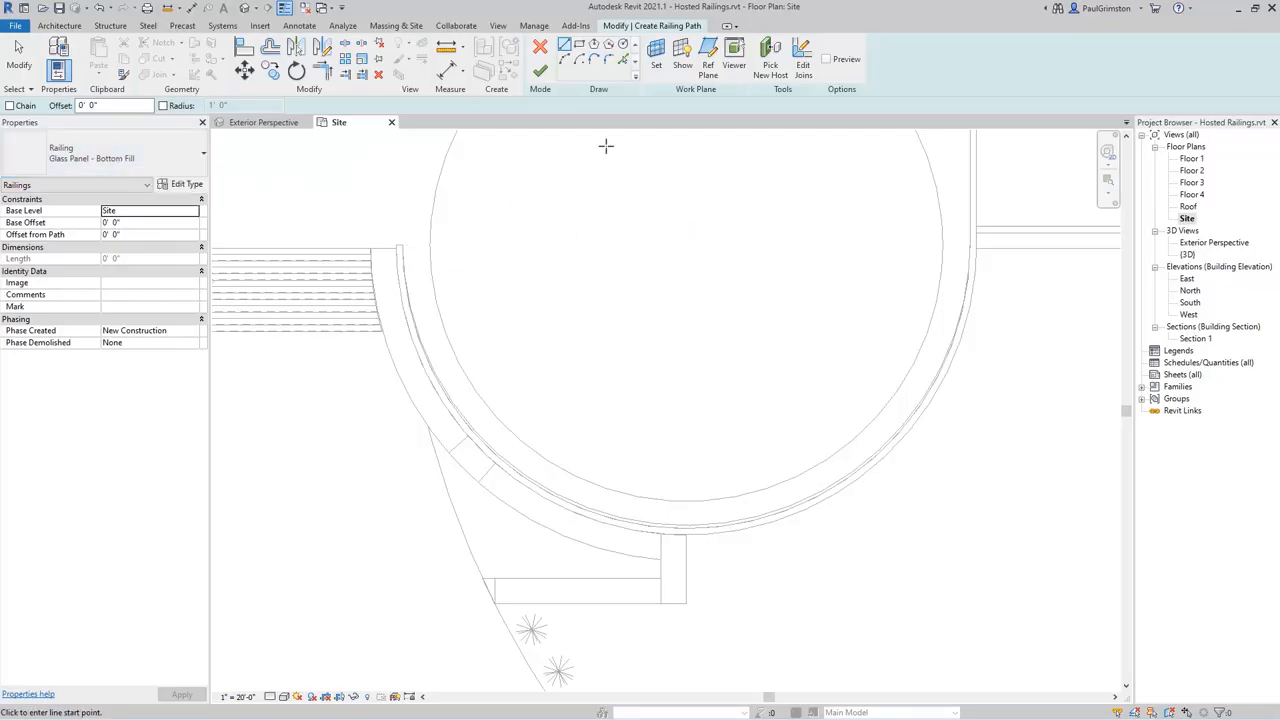
click(623, 59)
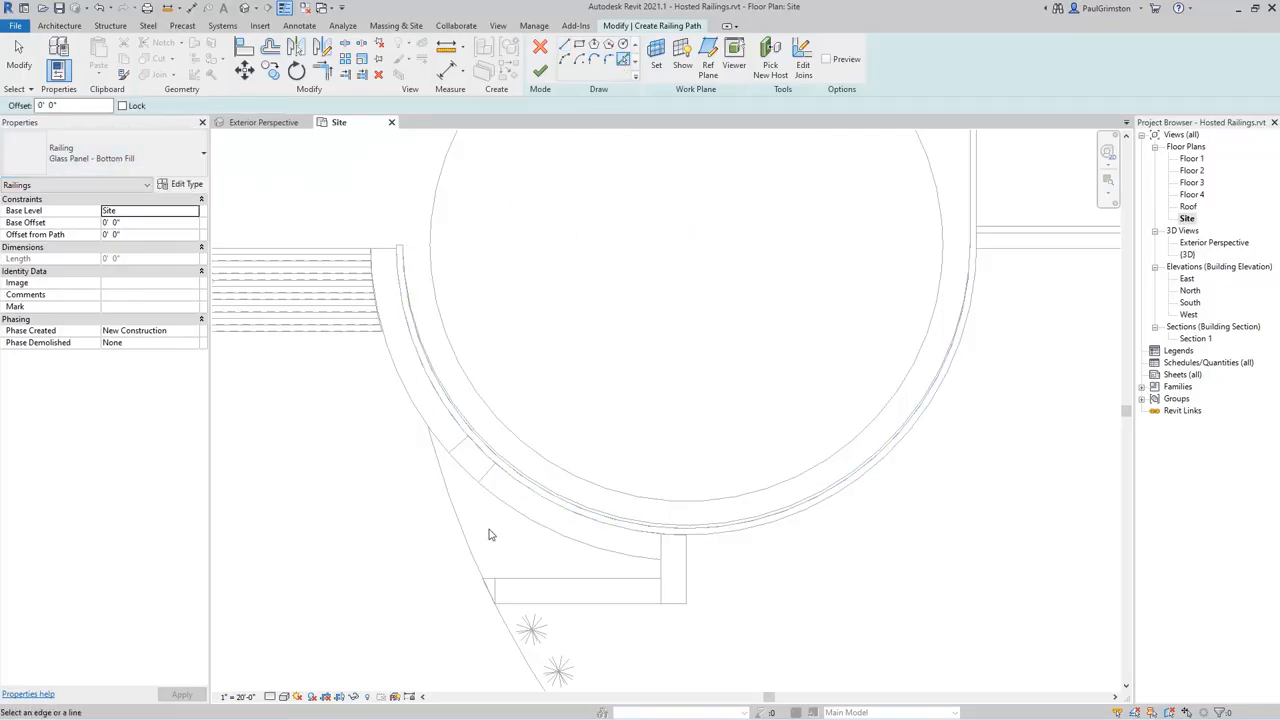
click(540, 521)
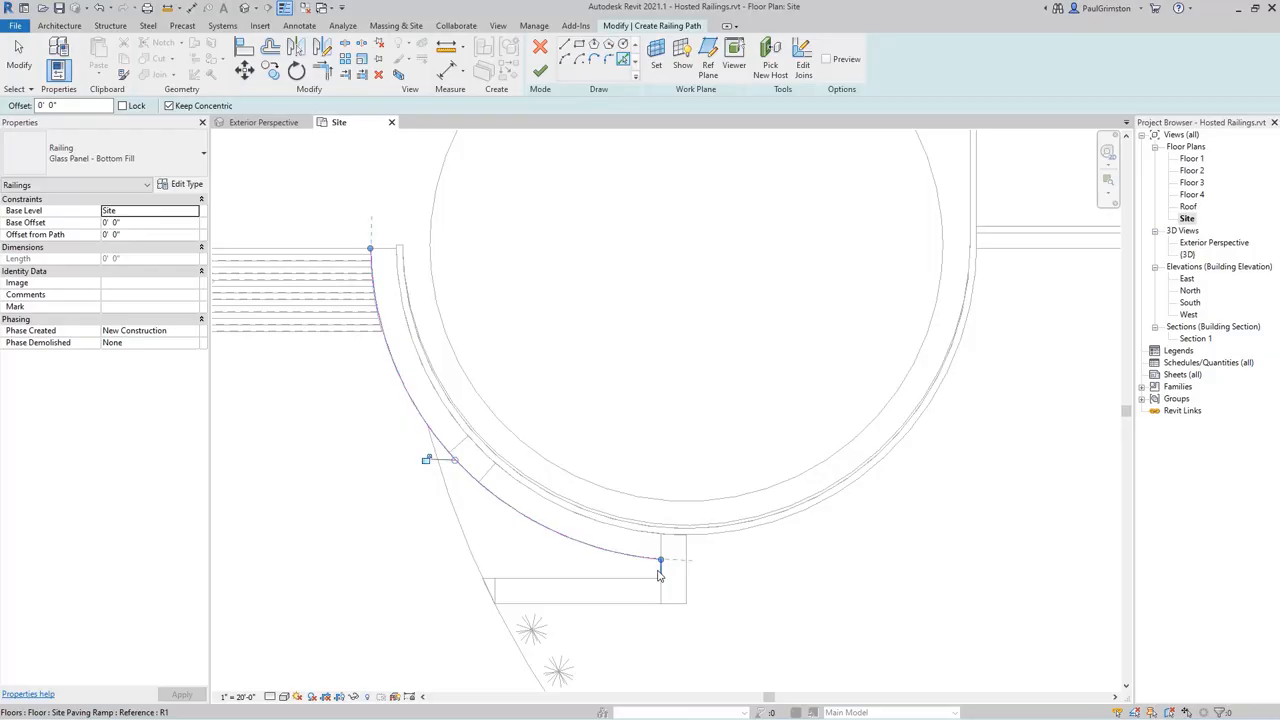
click(586, 578)
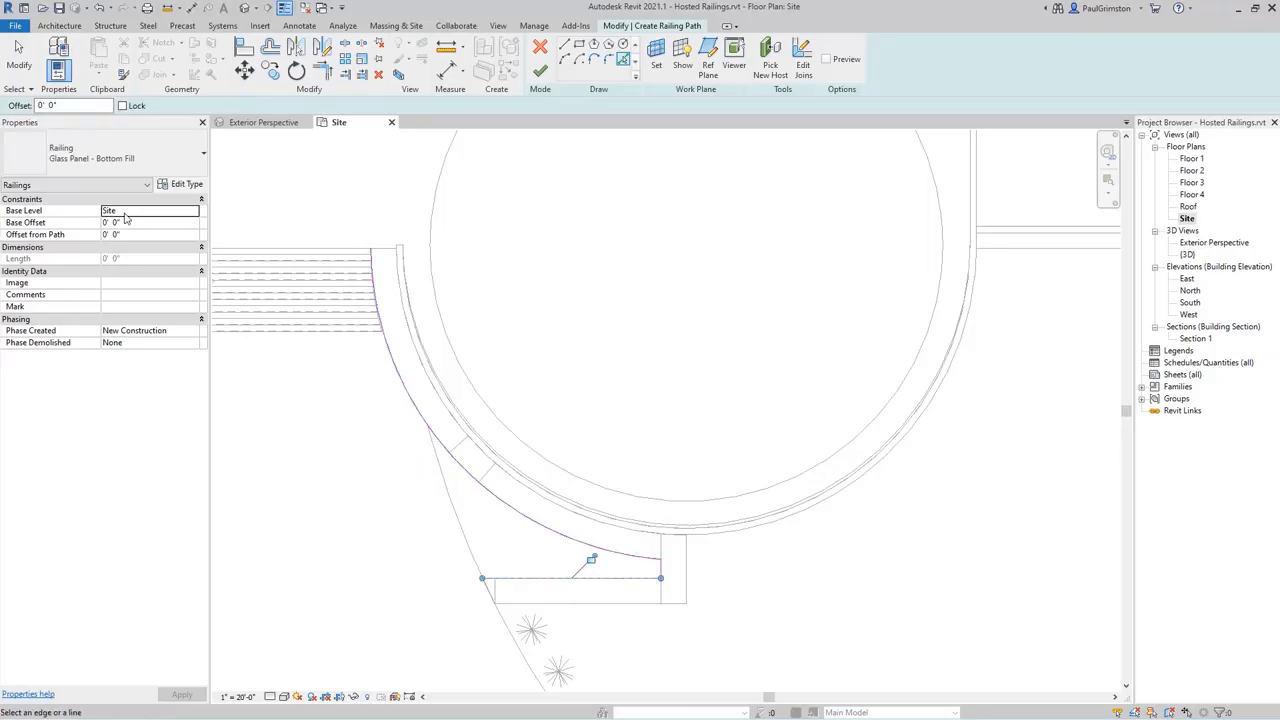
Host the railing on the ramp floor, finish its path and check it in the Exterior Perspective view.
click(770, 62)
click(700, 564)
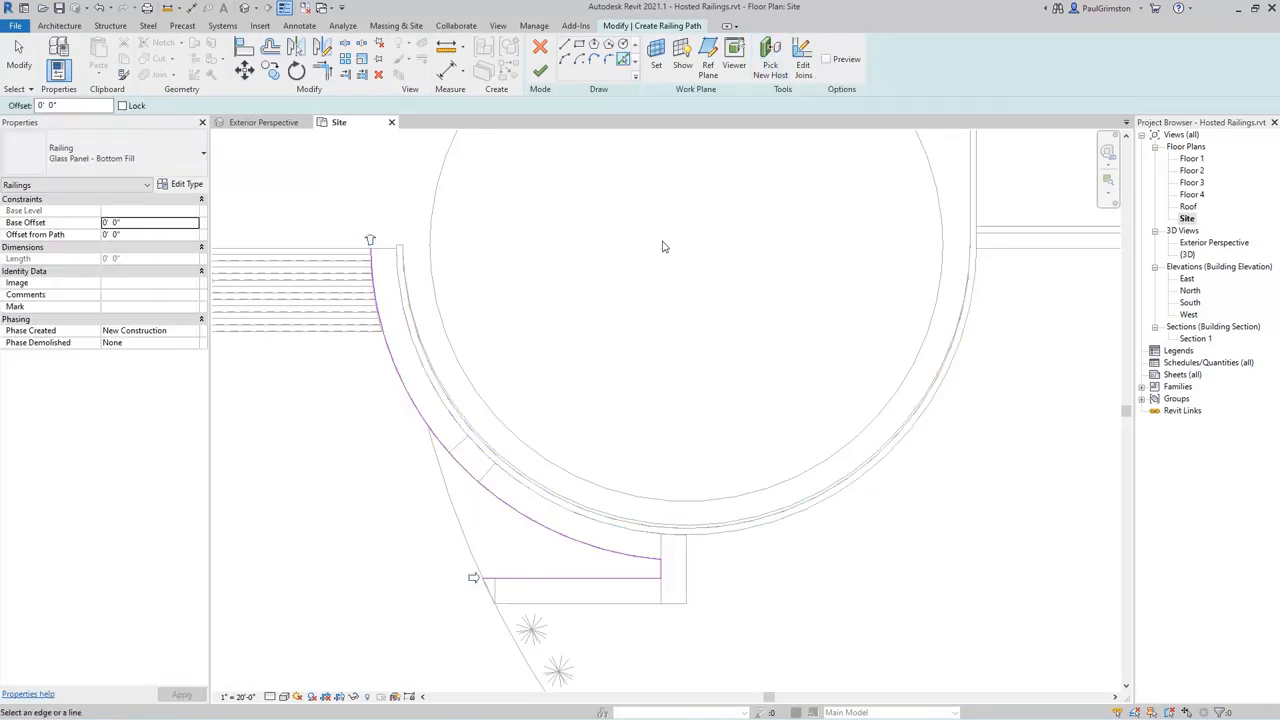
click(540, 72)
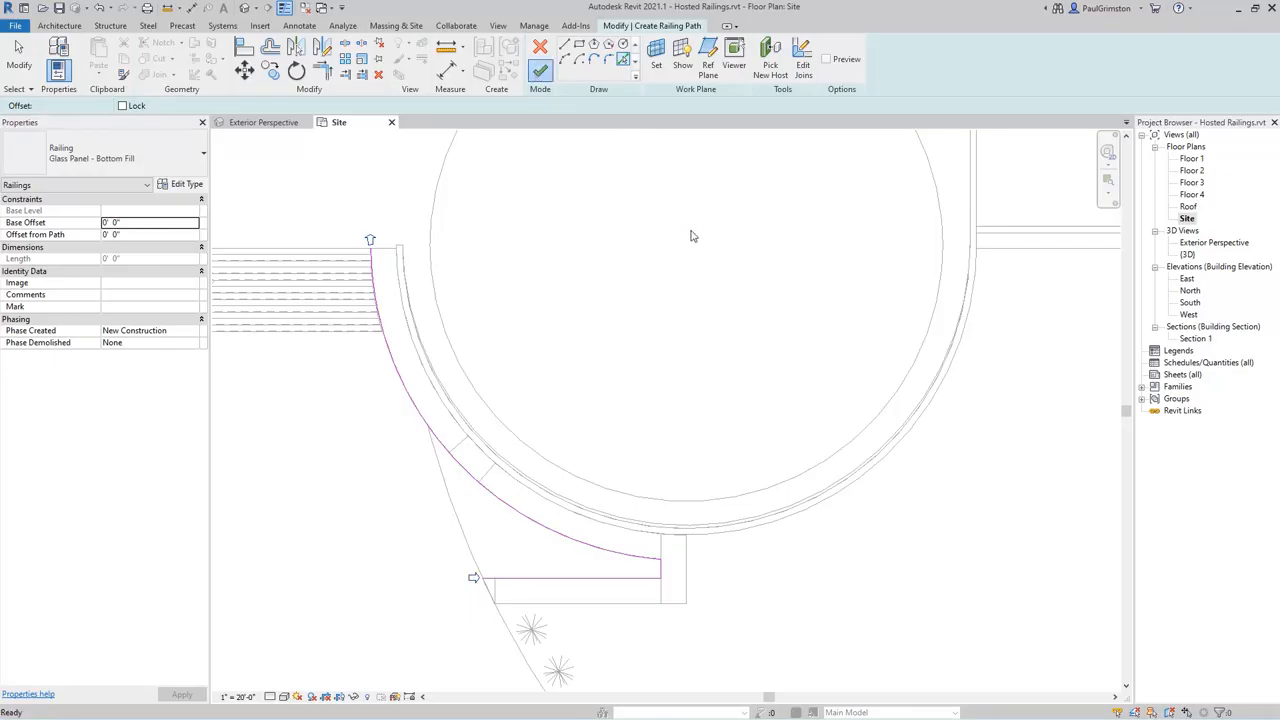
click(262, 122)
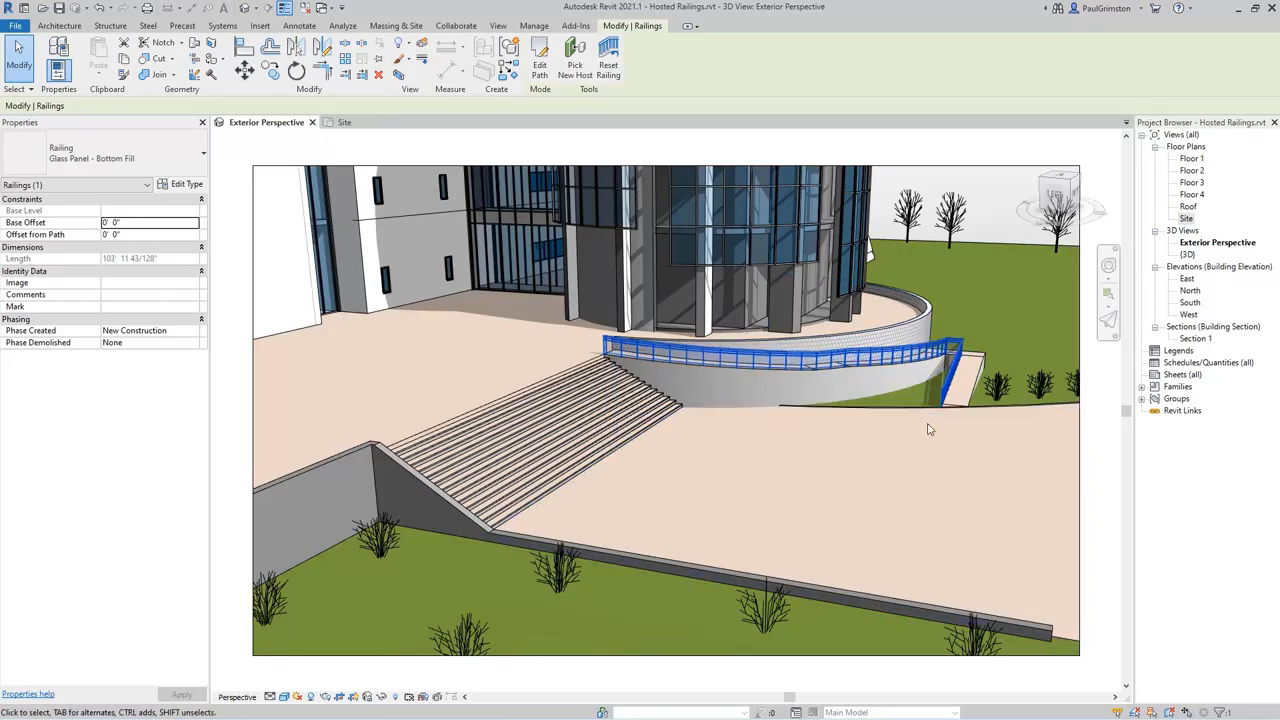
key(Escape)
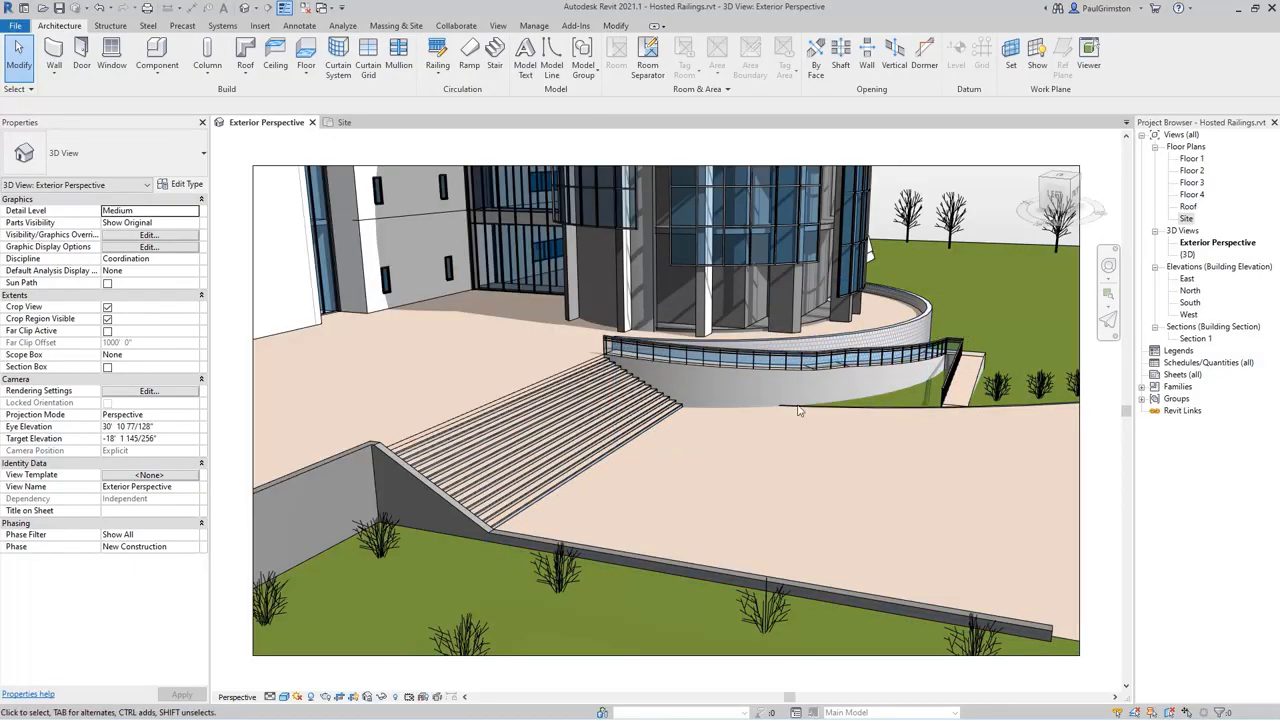
Back in the Site plan, sketch a second Glass Panel - Bottom Fill railing path along the lower ramp run's outer edge and the landing's end edge.
key(ctrl+Tab)
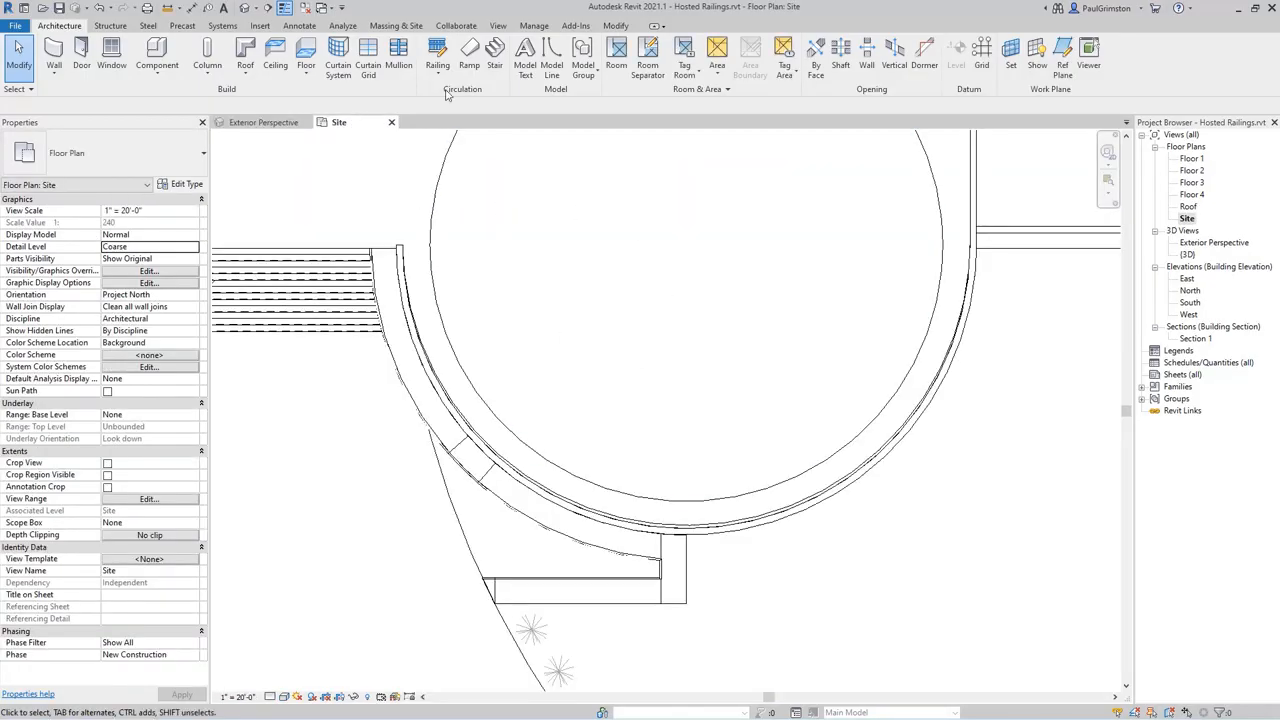
click(437, 50)
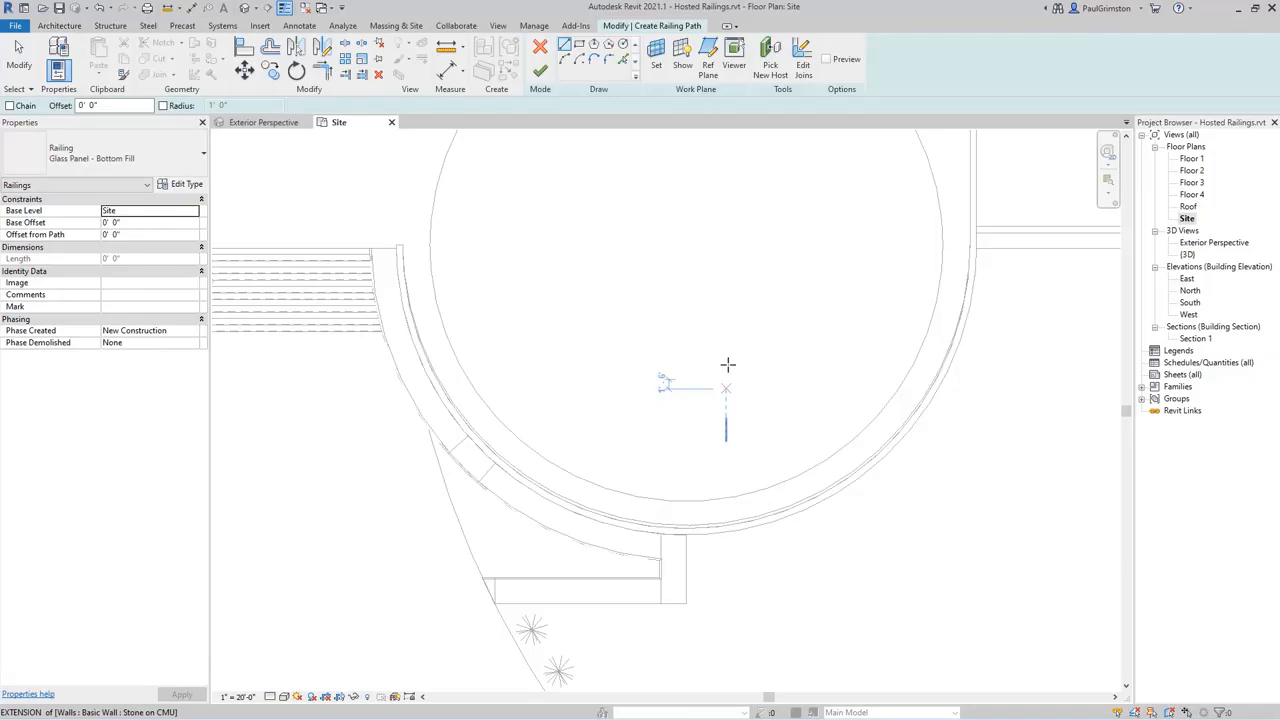
click(623, 60)
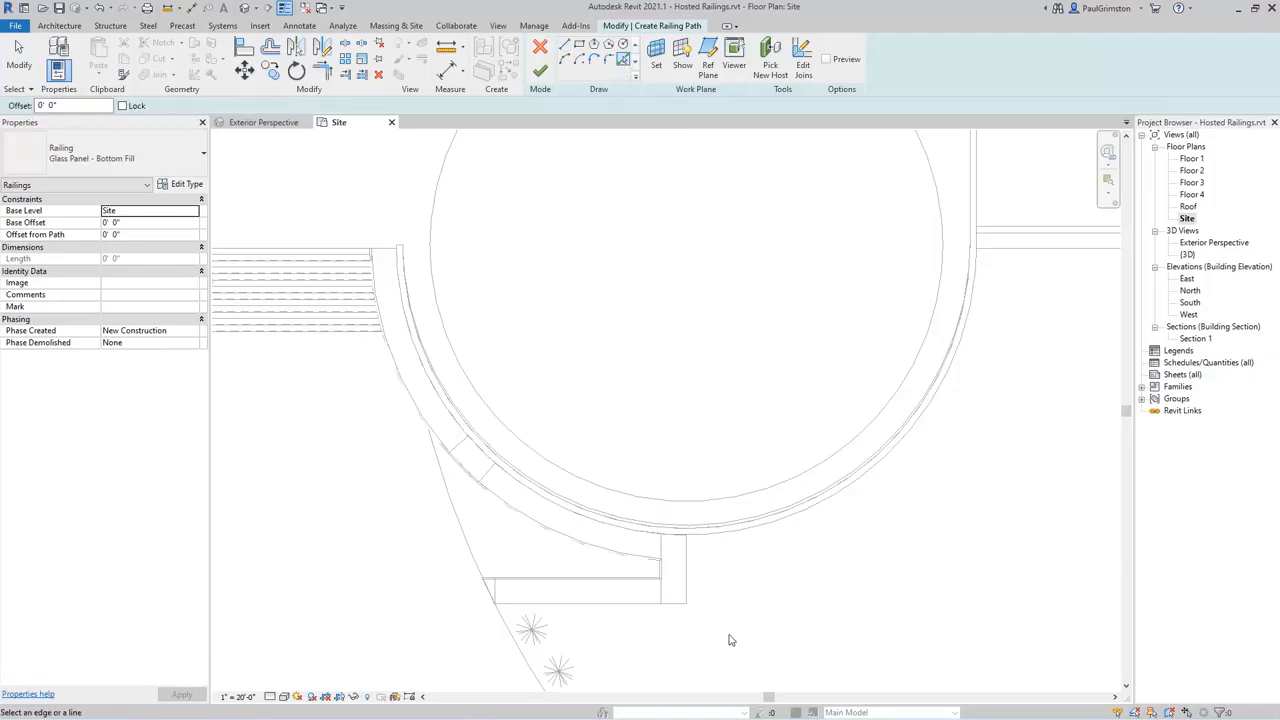
click(625, 610)
click(690, 572)
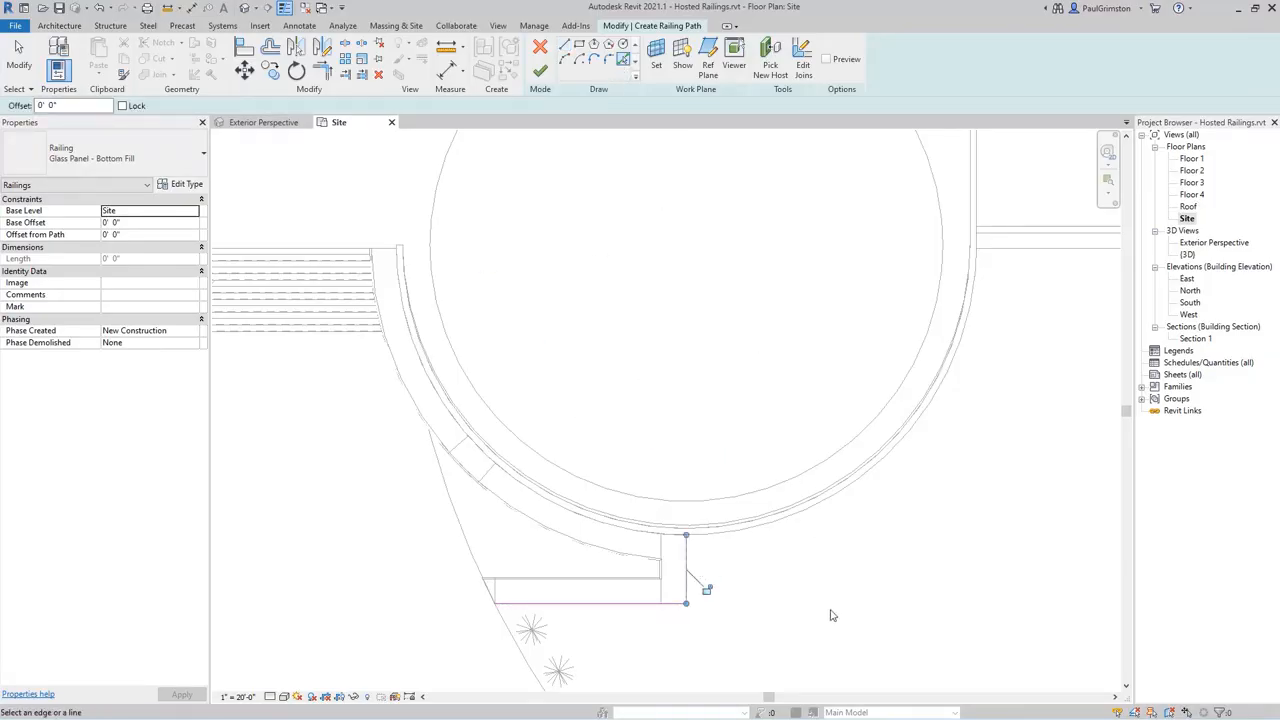
Pick the ramp floor as the second railing's host and finish its path.
click(770, 60)
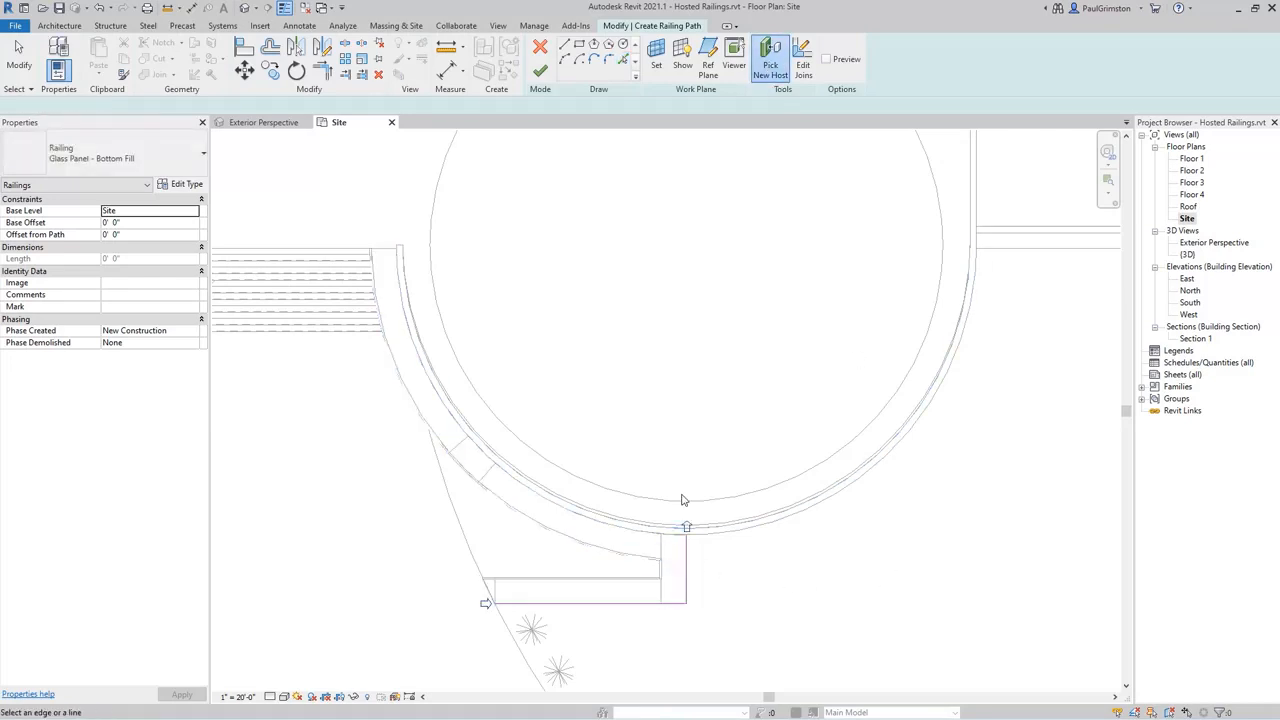
click(680, 527)
click(541, 73)
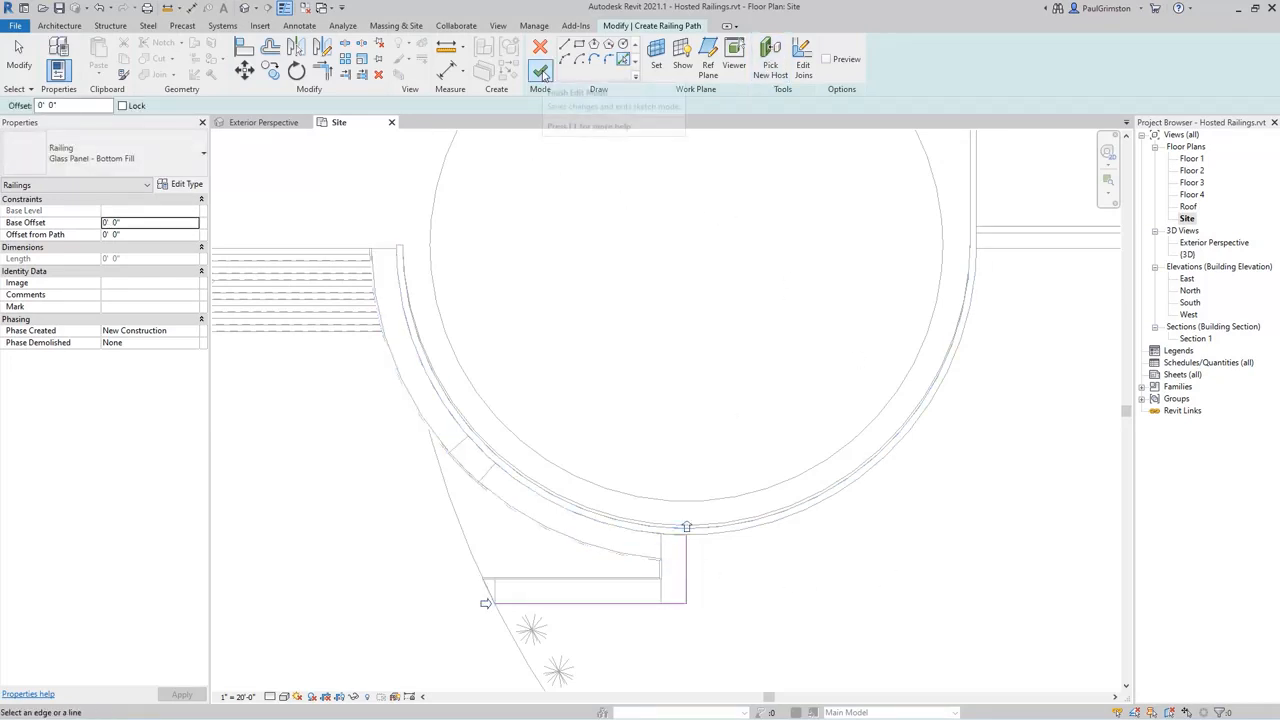
Check the second ramp railing in the Exterior Perspective view, and start a Guardrail - Pipe railing path in the Site plan.
click(241, 124)
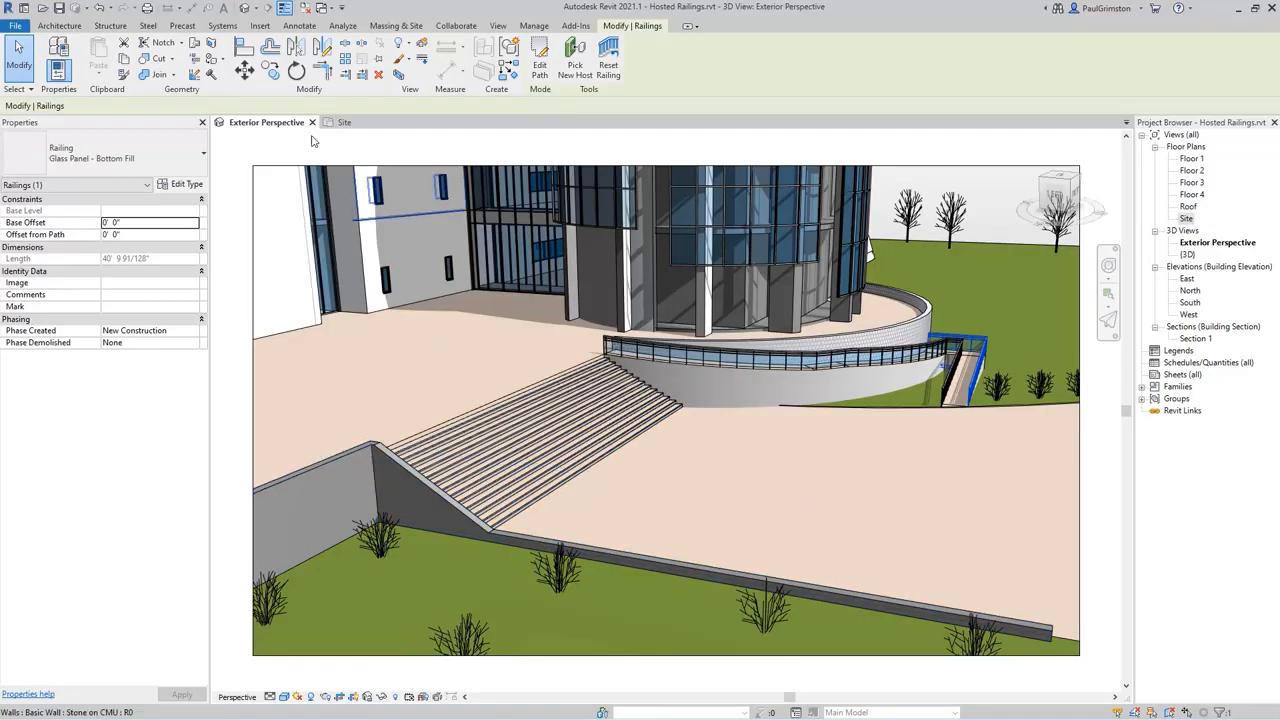
click(358, 125)
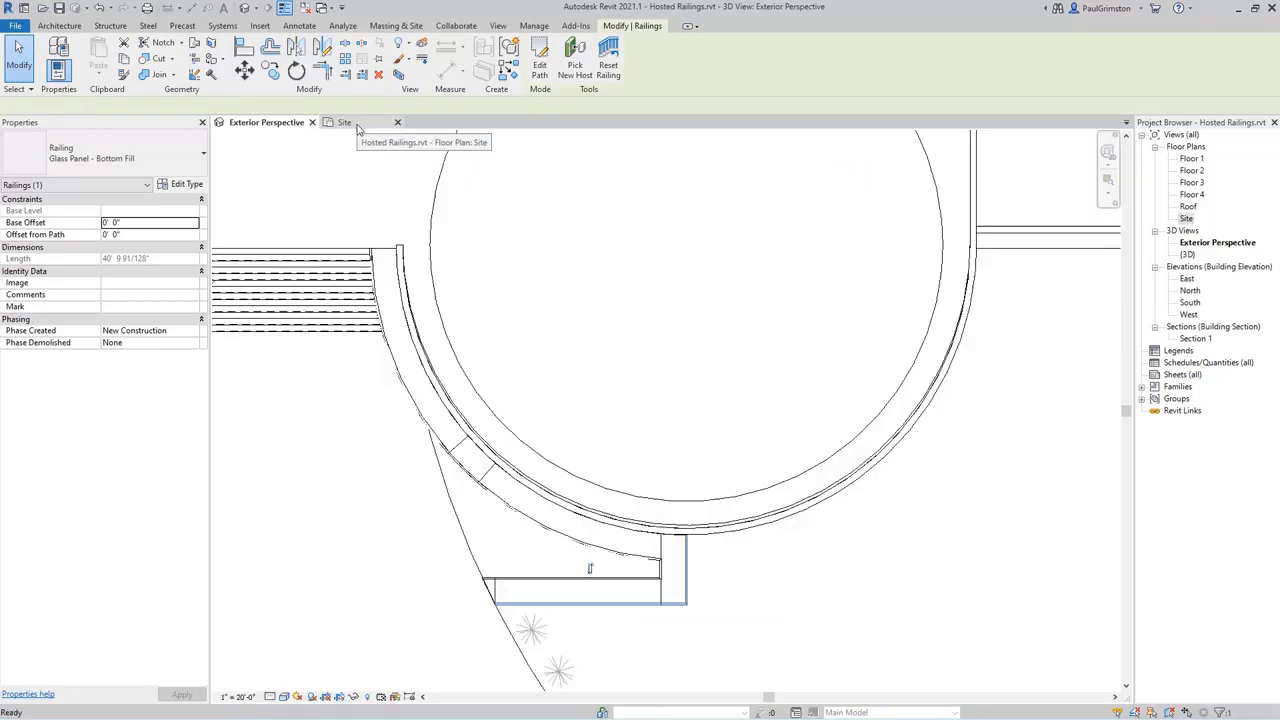
scroll(815, 430, up, 2)
middle_drag(815, 430, 1095, 462)
middle_drag(483, 418, 495, 370)
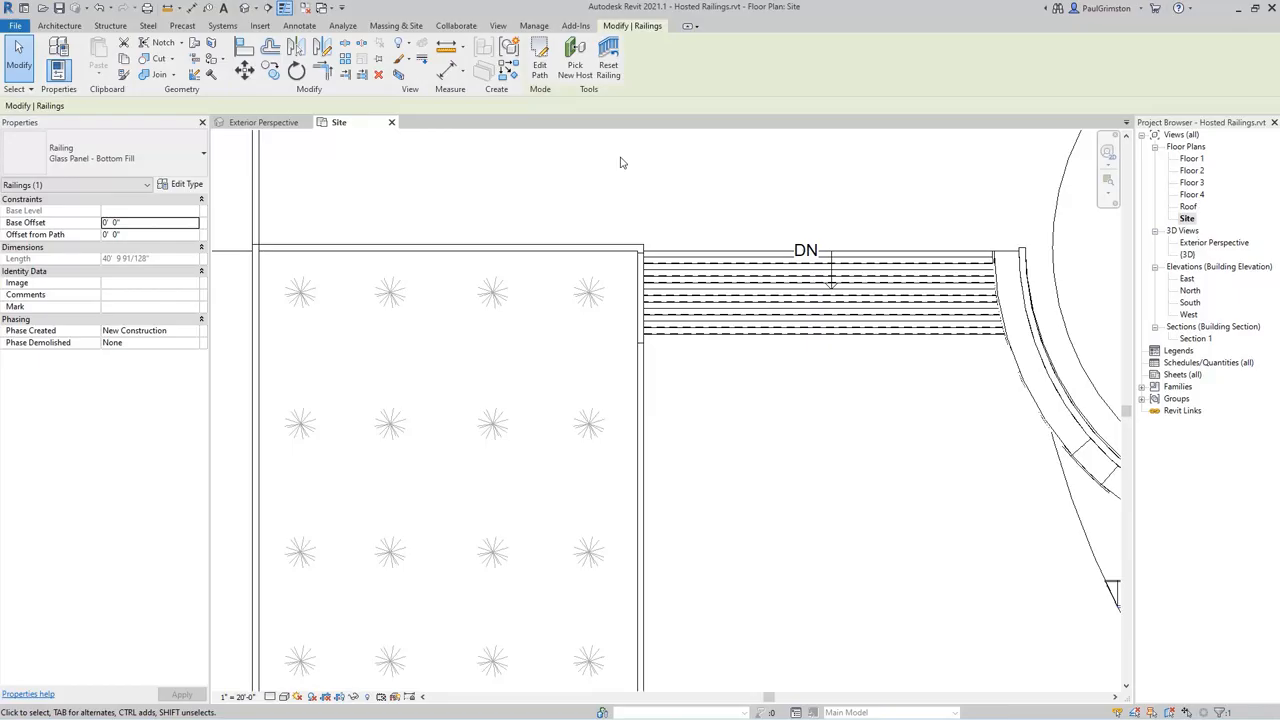
click(59, 25)
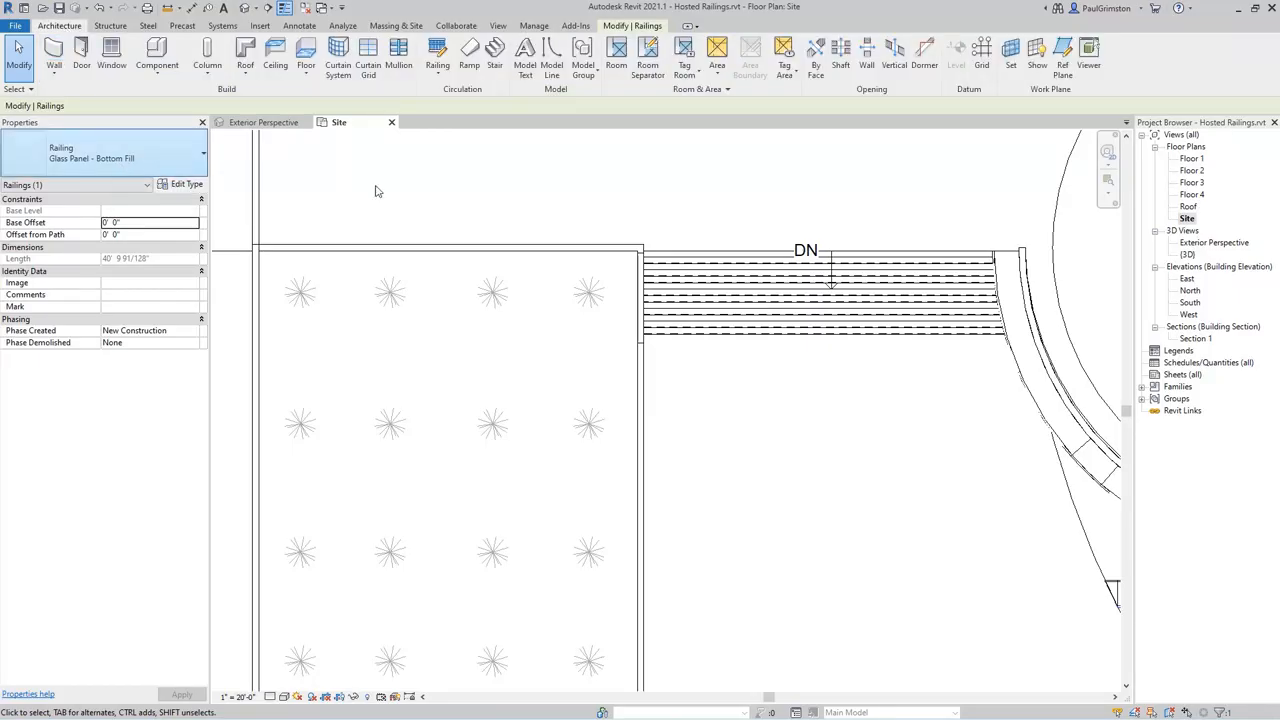
click(437, 50)
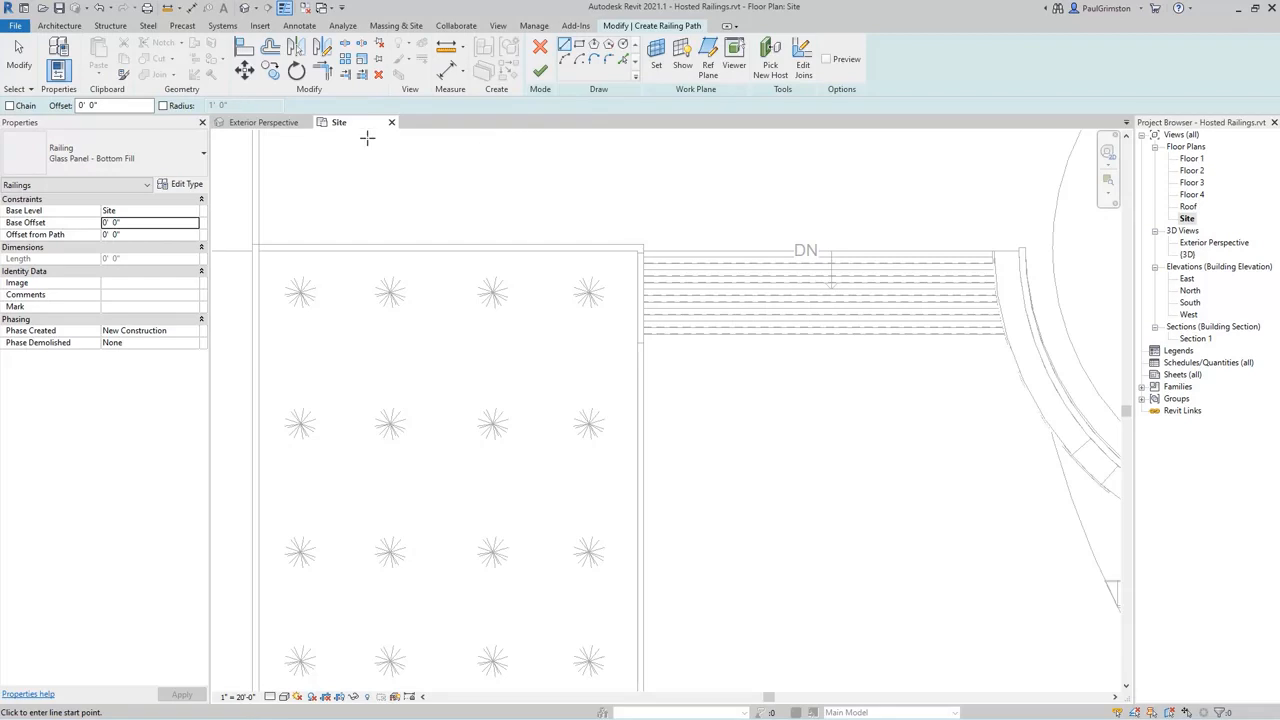
click(182, 156)
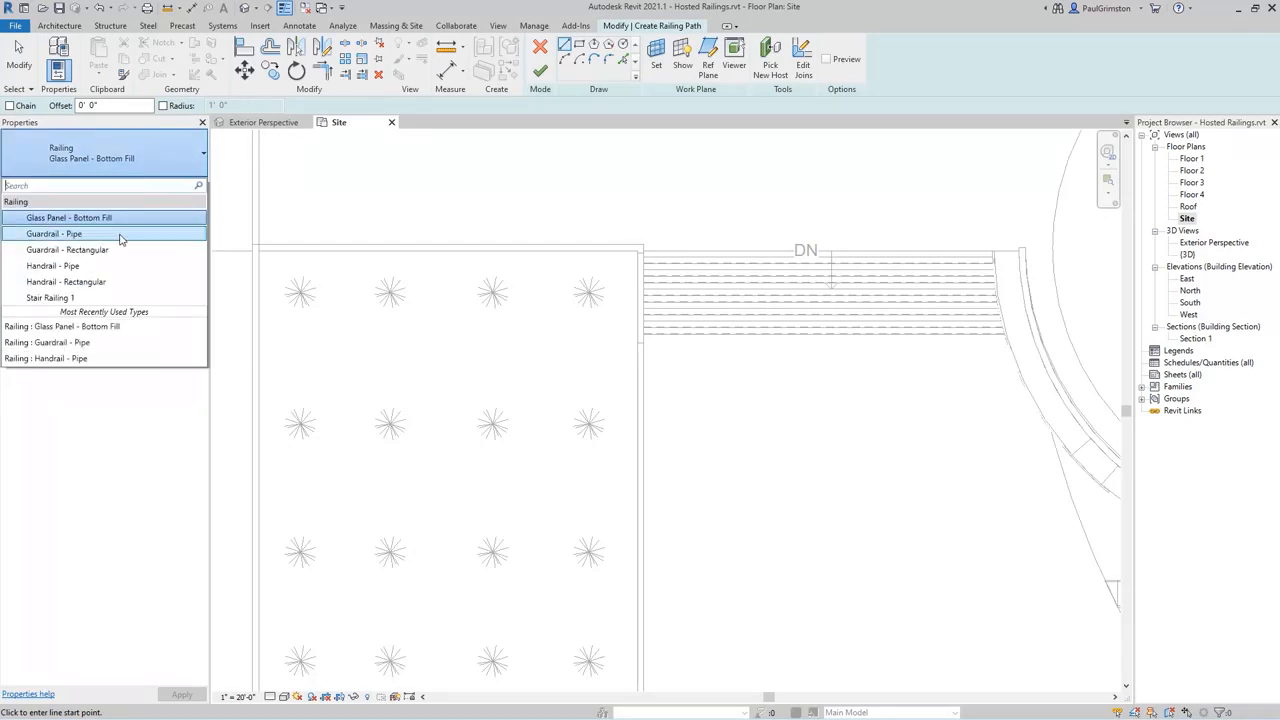
click(119, 237)
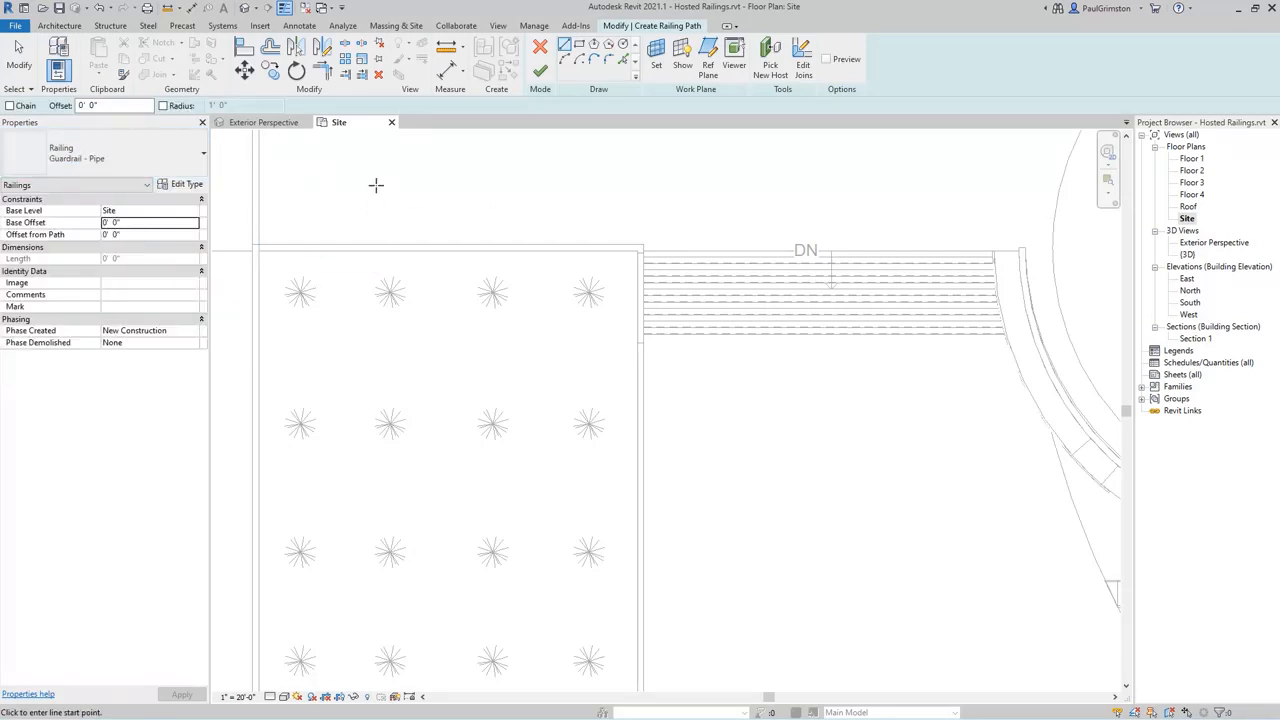
Sketch the guardrail path along the centre of the planting area's upper wall to the stair corner, then 22' 9" down the stair-side wall.
scroll(250, 245, up, 5)
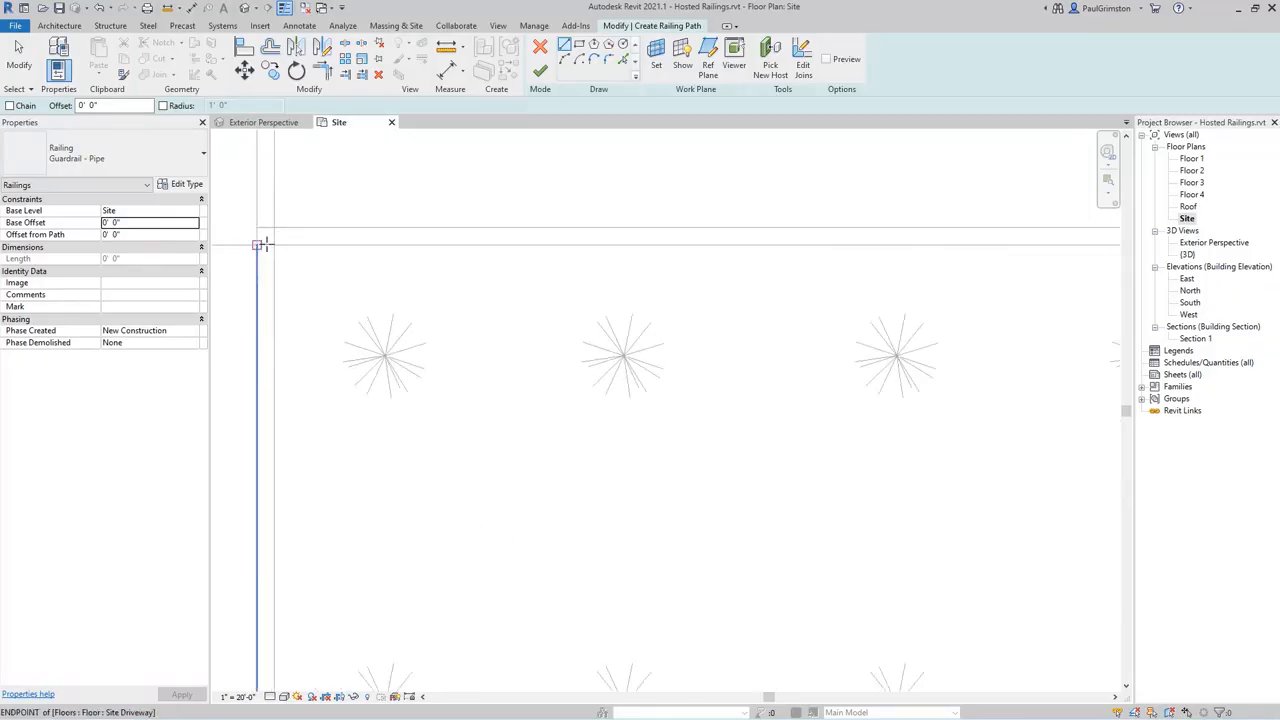
scroll(277, 236, down, 3)
click(277, 226)
scroll(323, 228, down, 3)
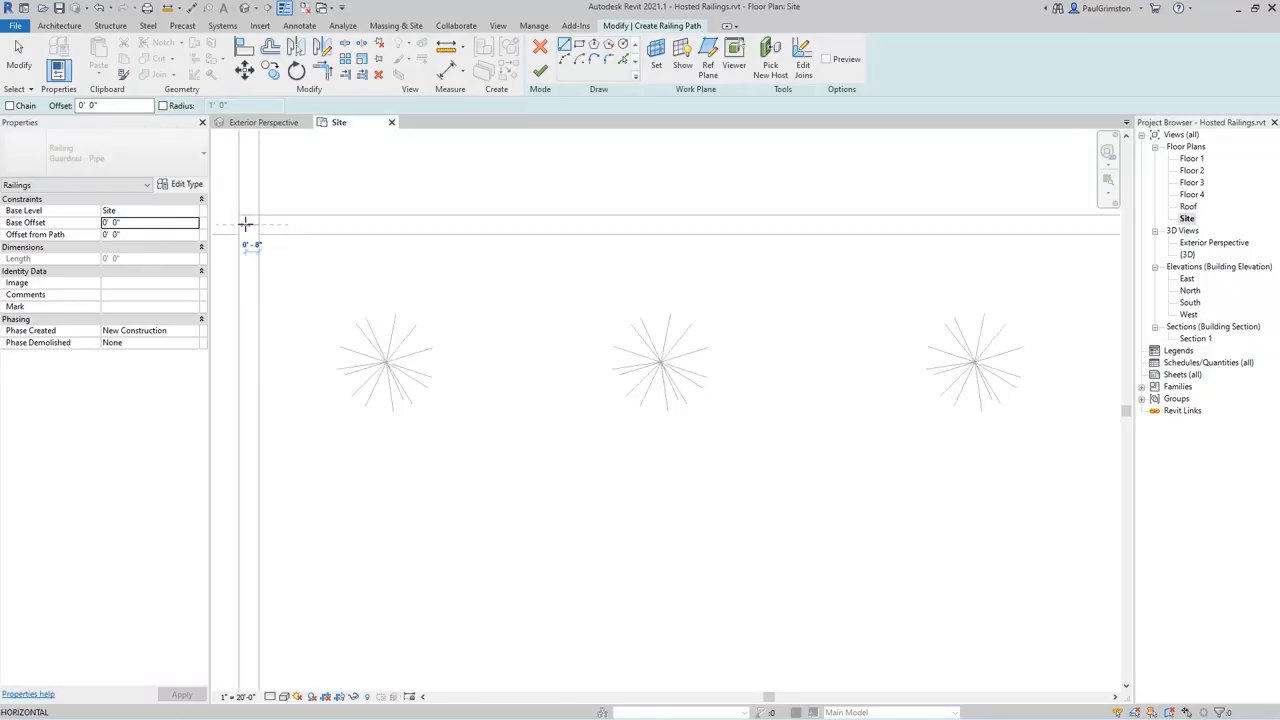
scroll(823, 222, up, 5)
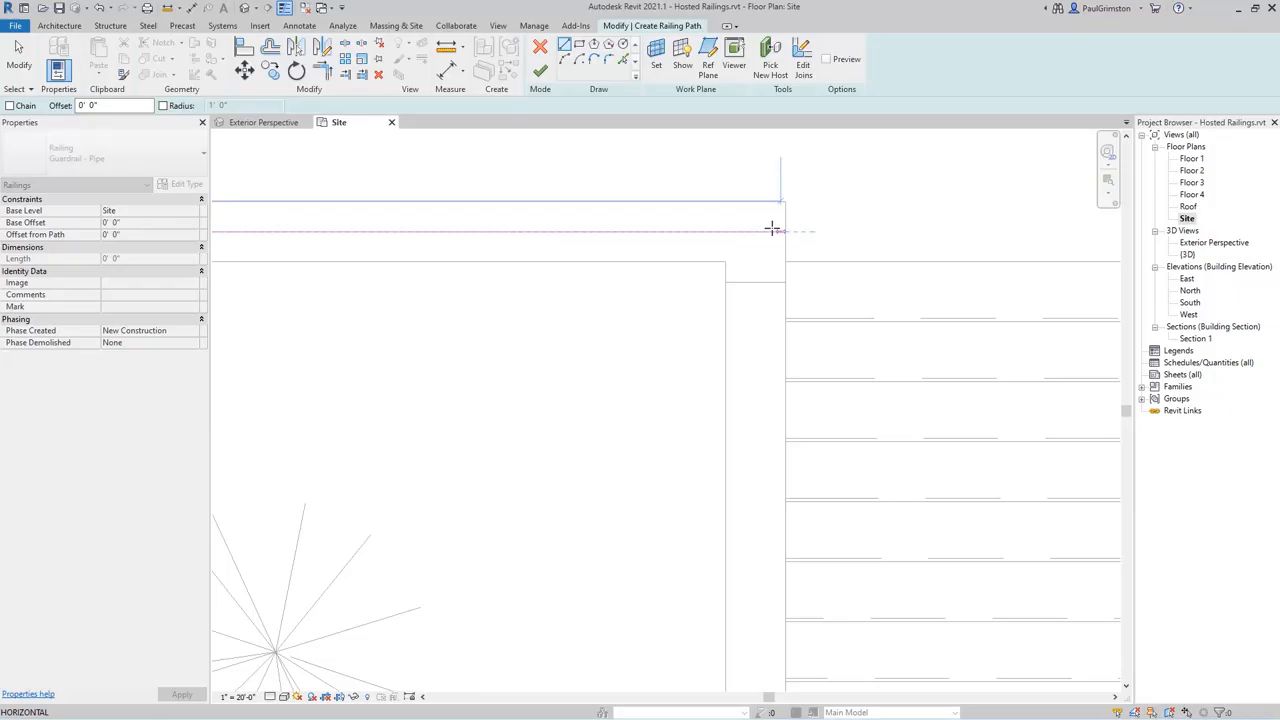
click(756, 231)
scroll(752, 205, down, 3)
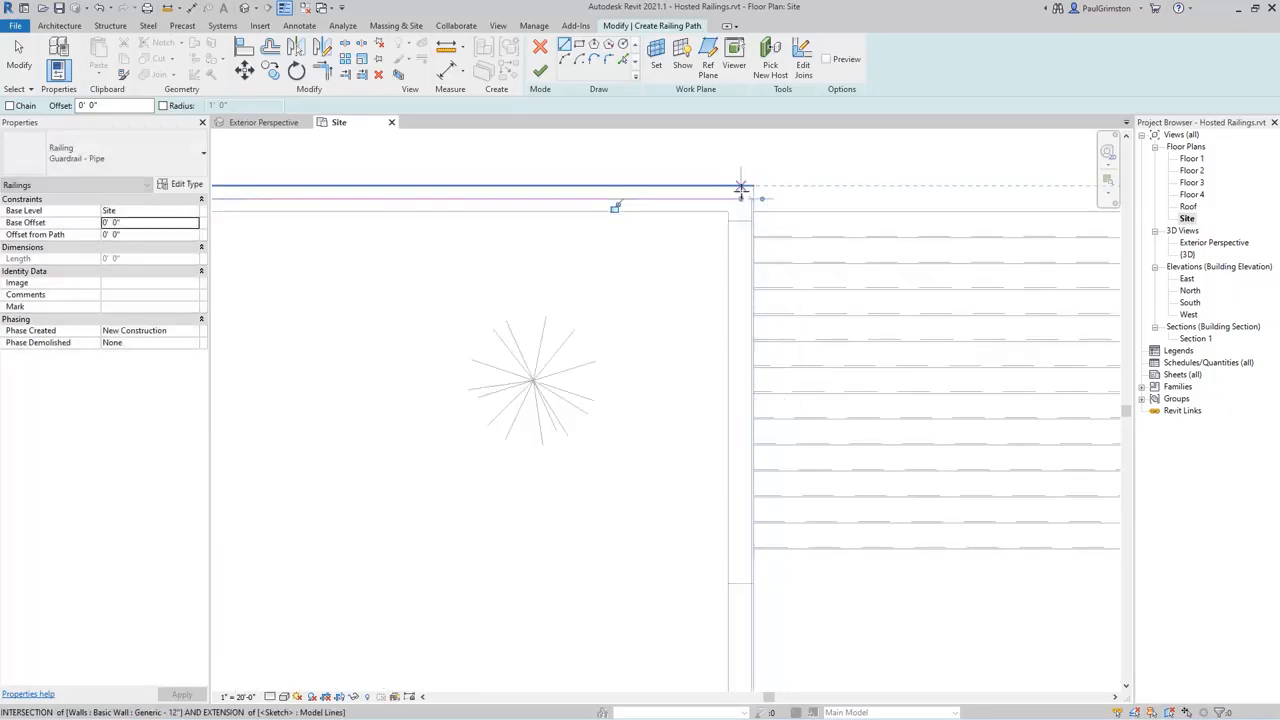
scroll(740, 199, down, 4)
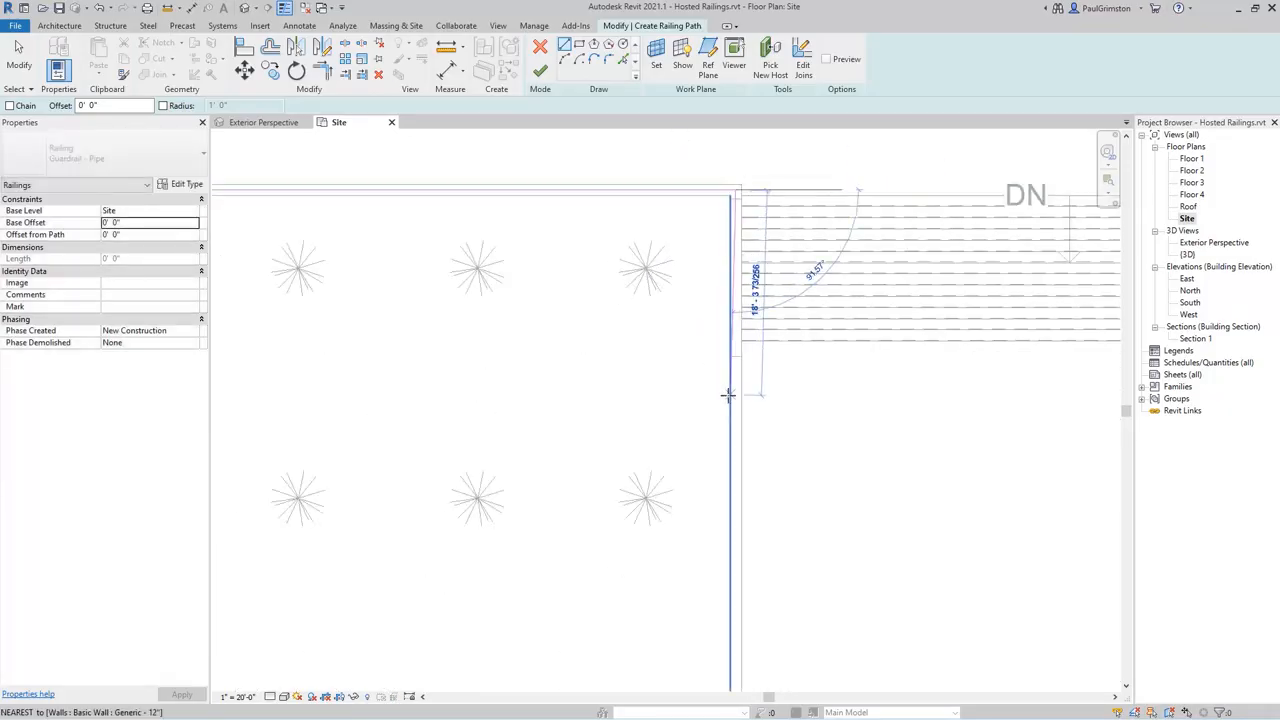
text(22 9)
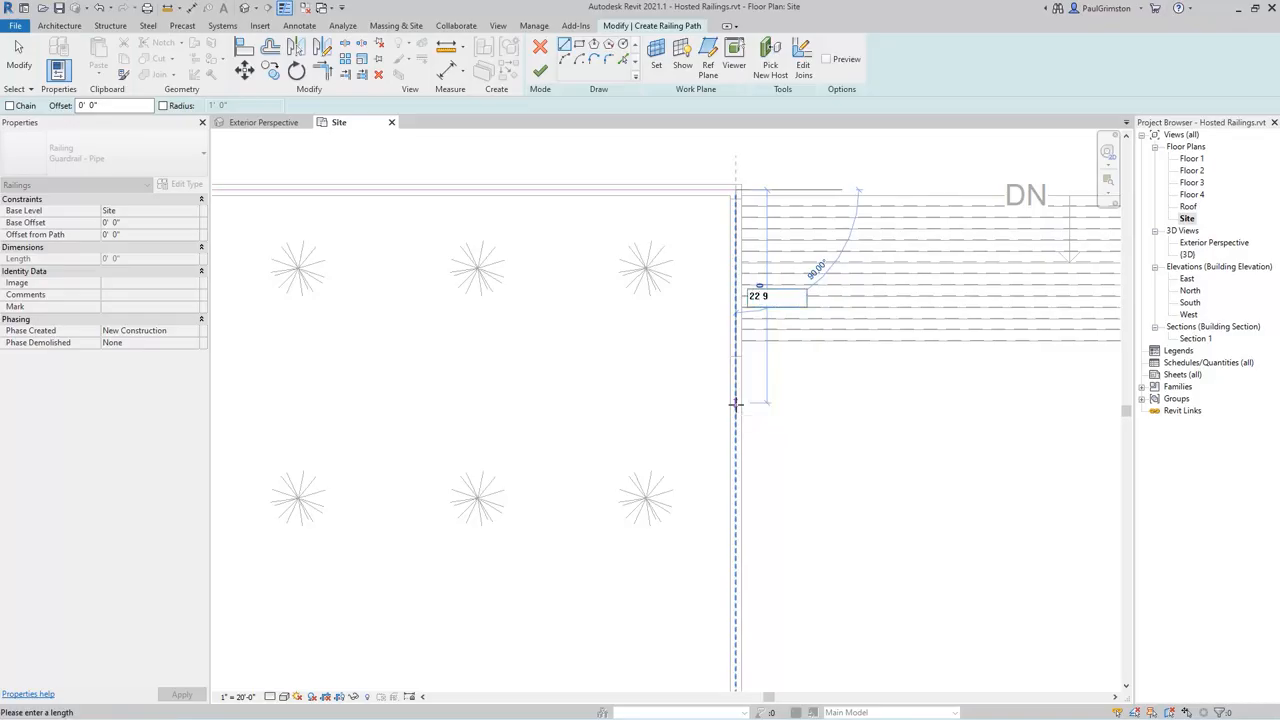
key(Return)
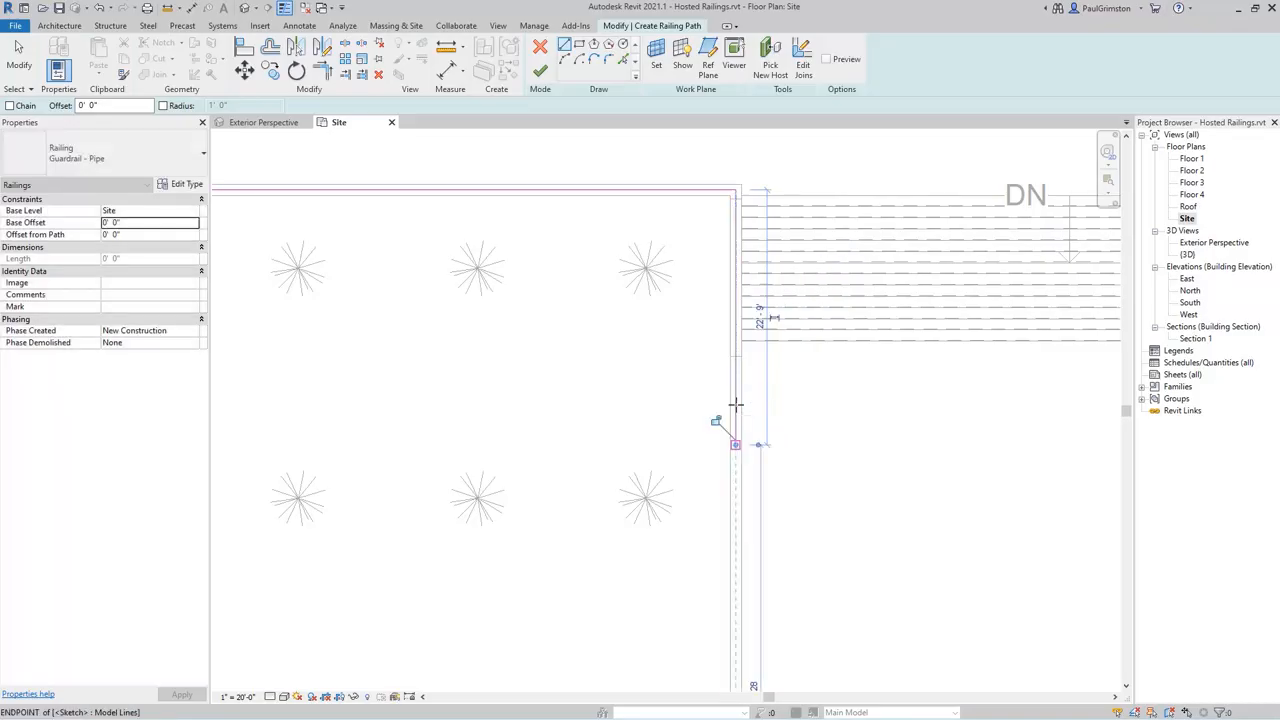
Split the stair-side path line just past the start and end of the wall's sloped part, and finish the railing path.
middle_drag(921, 406, 770, 437)
scroll(722, 404, up, 2)
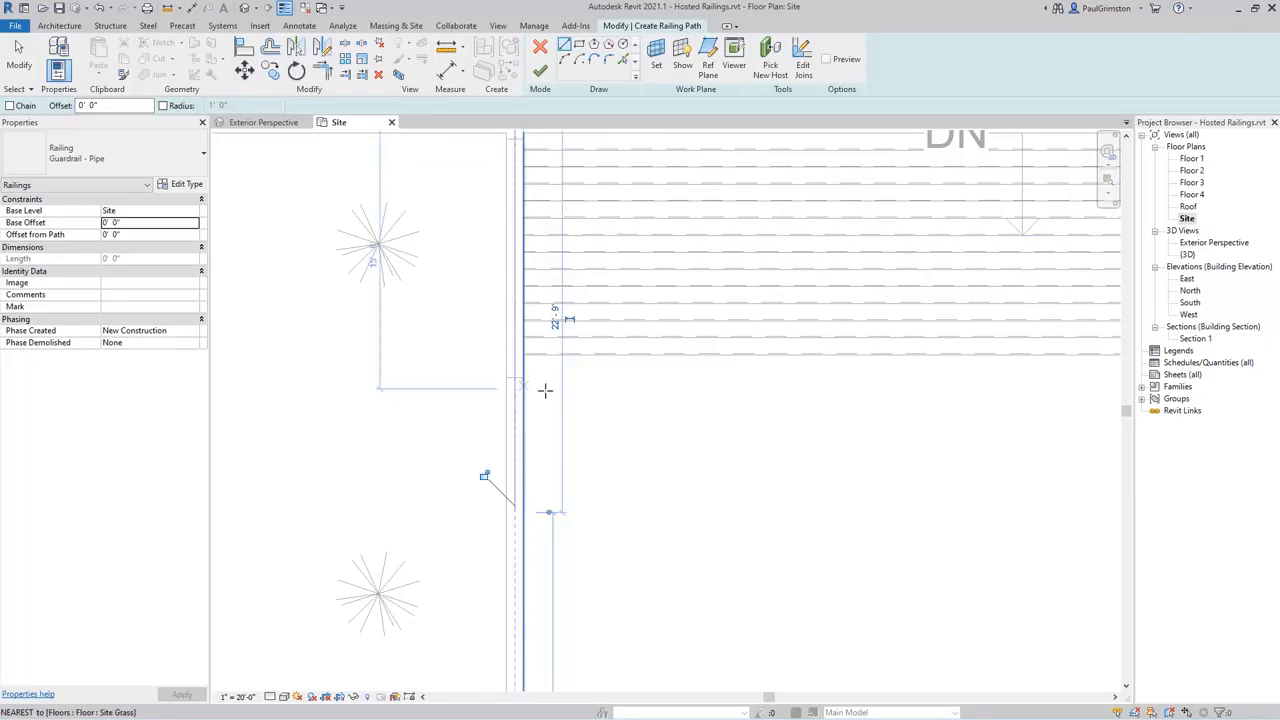
middle_drag(700, 415, 698, 468)
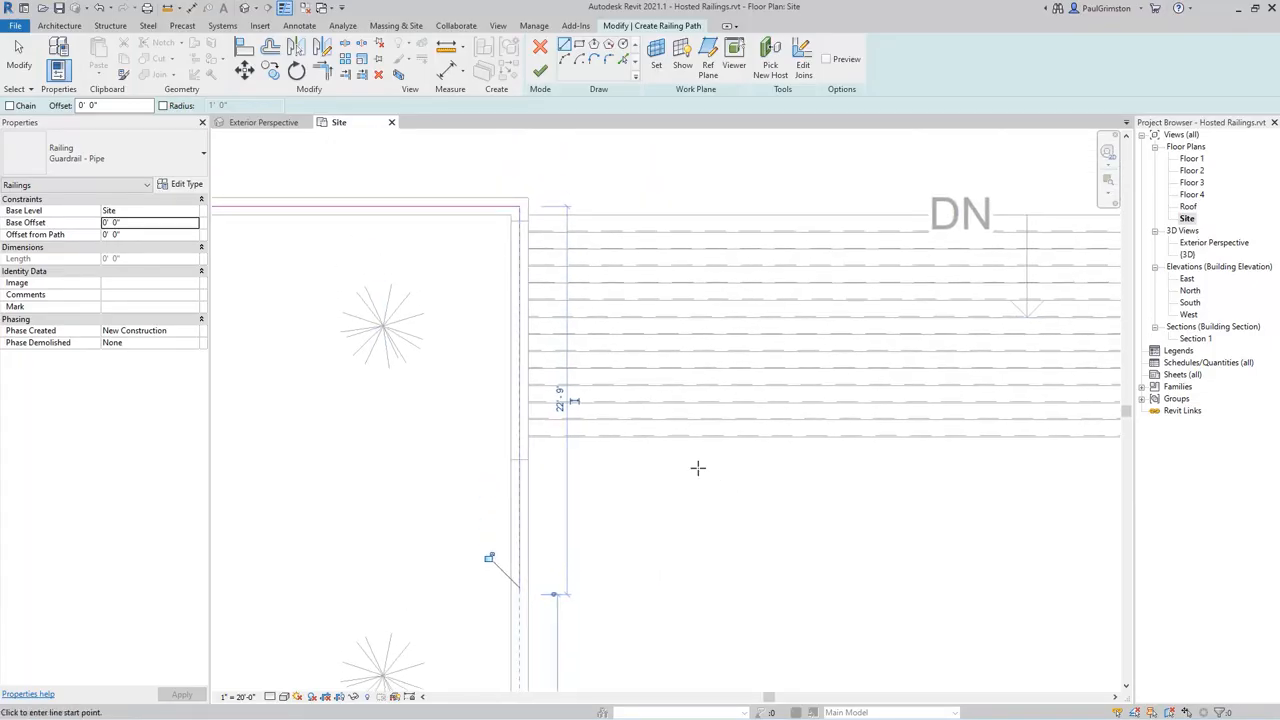
click(346, 46)
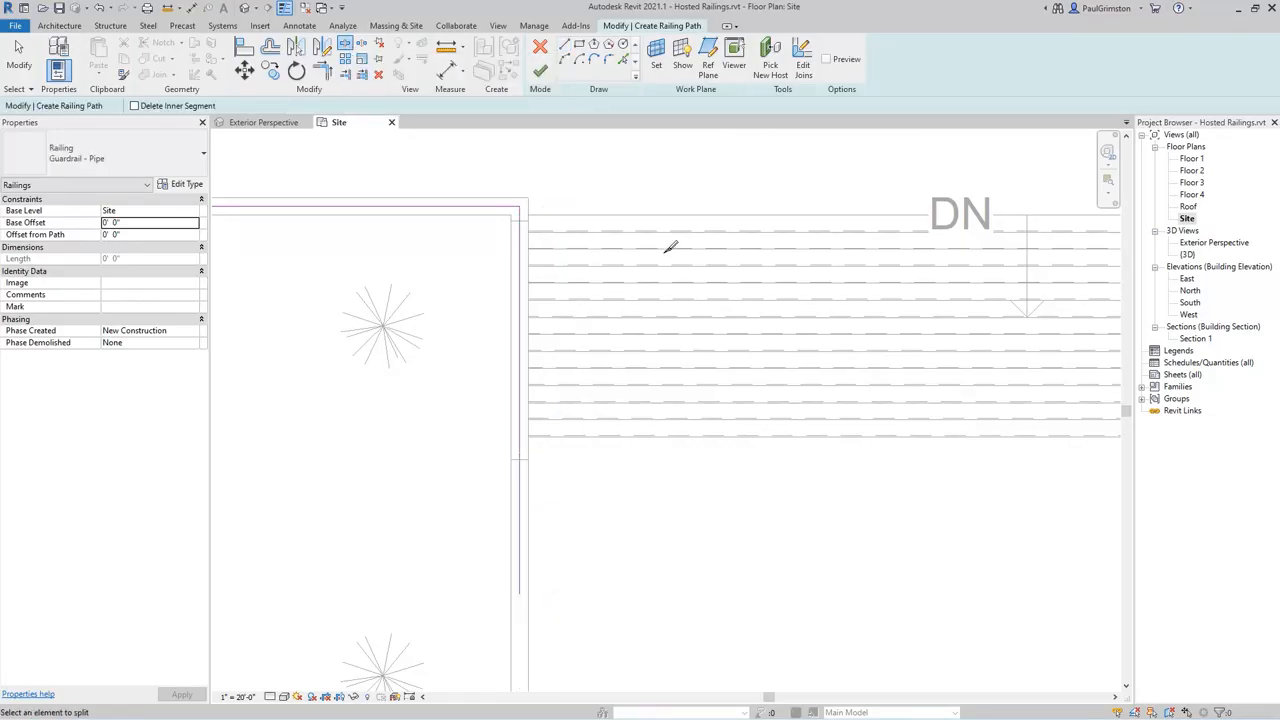
scroll(543, 197, up, 5)
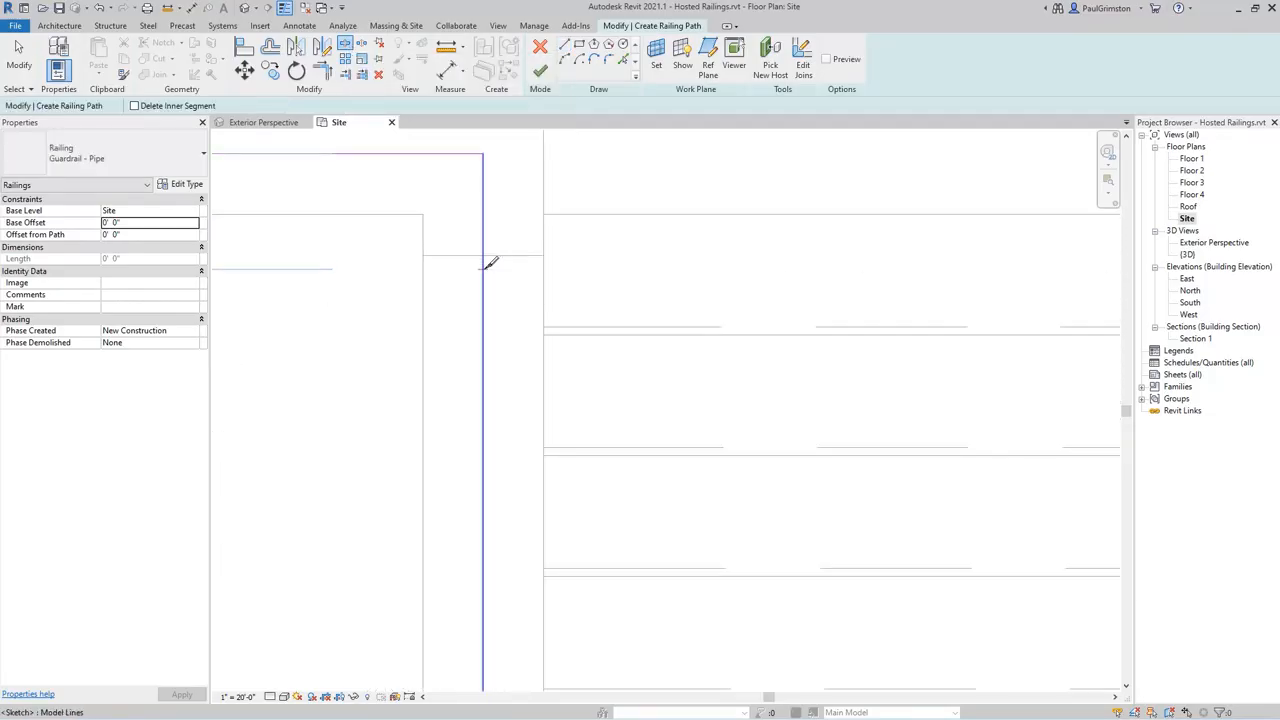
click(484, 268)
scroll(533, 180, down, 4)
scroll(528, 512, up, 5)
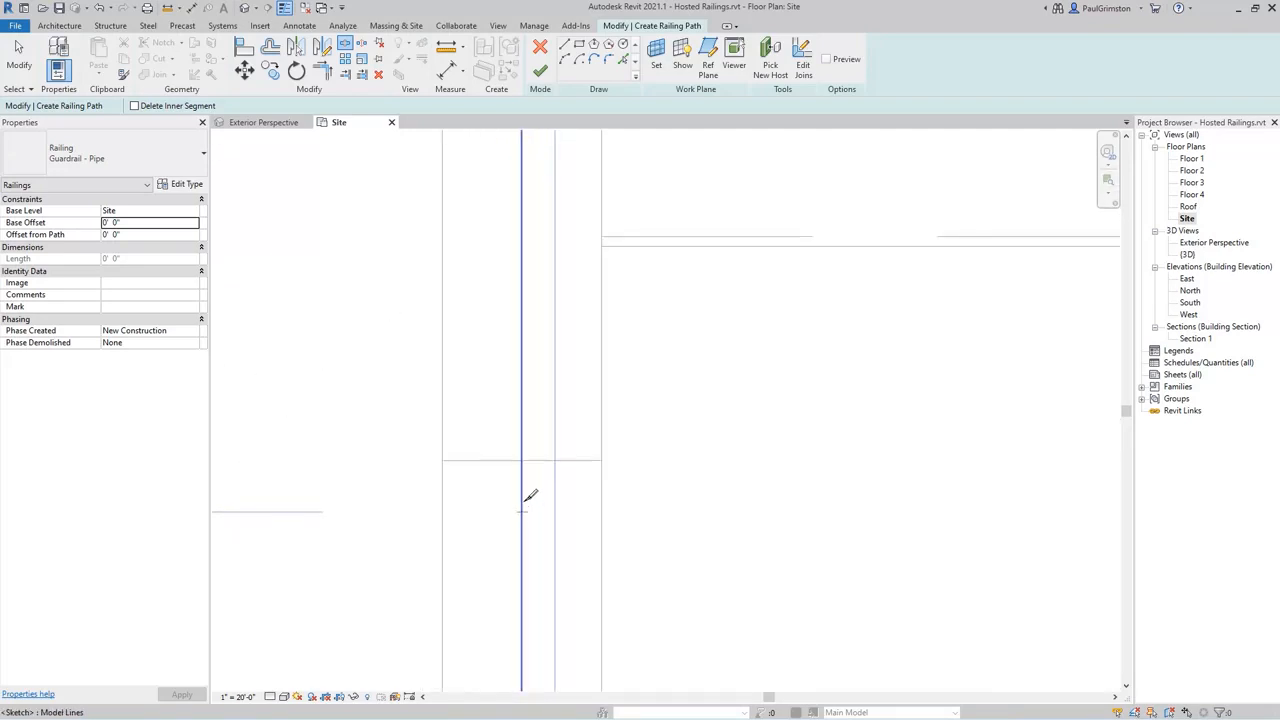
click(521, 480)
scroll(667, 444, down, 3)
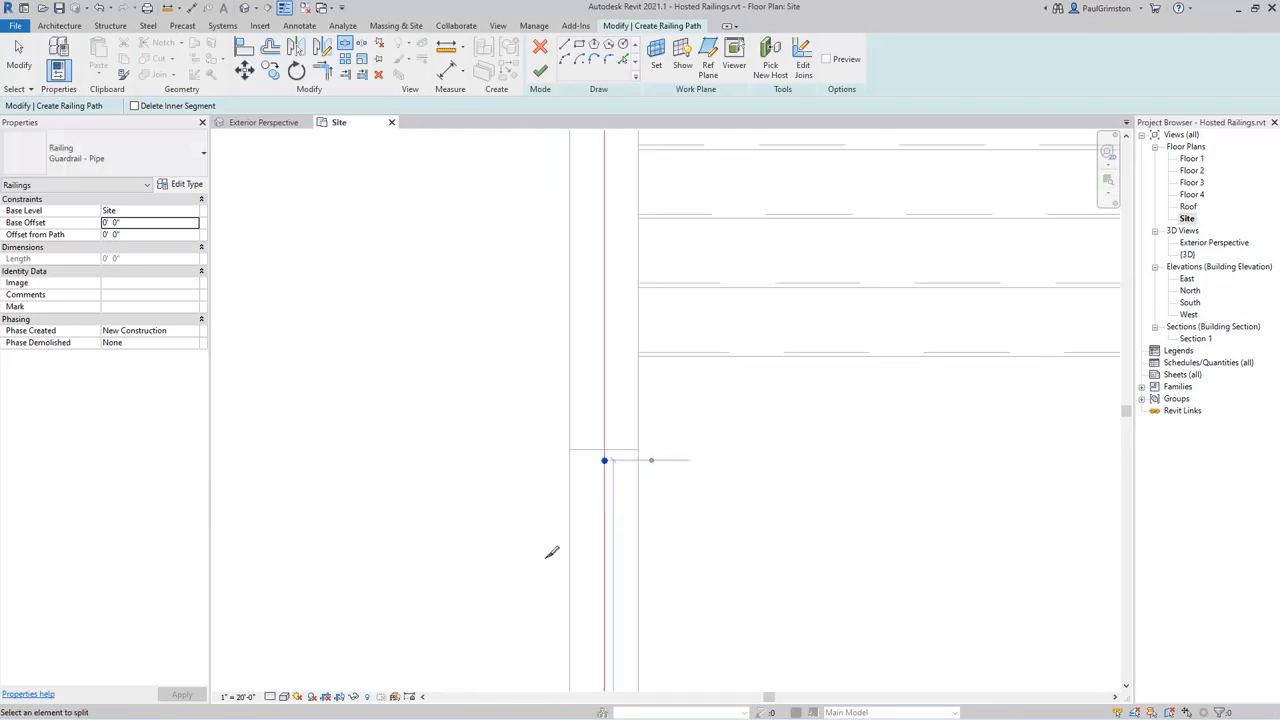
scroll(528, 503, down, 2)
middle_drag(560, 366, 552, 578)
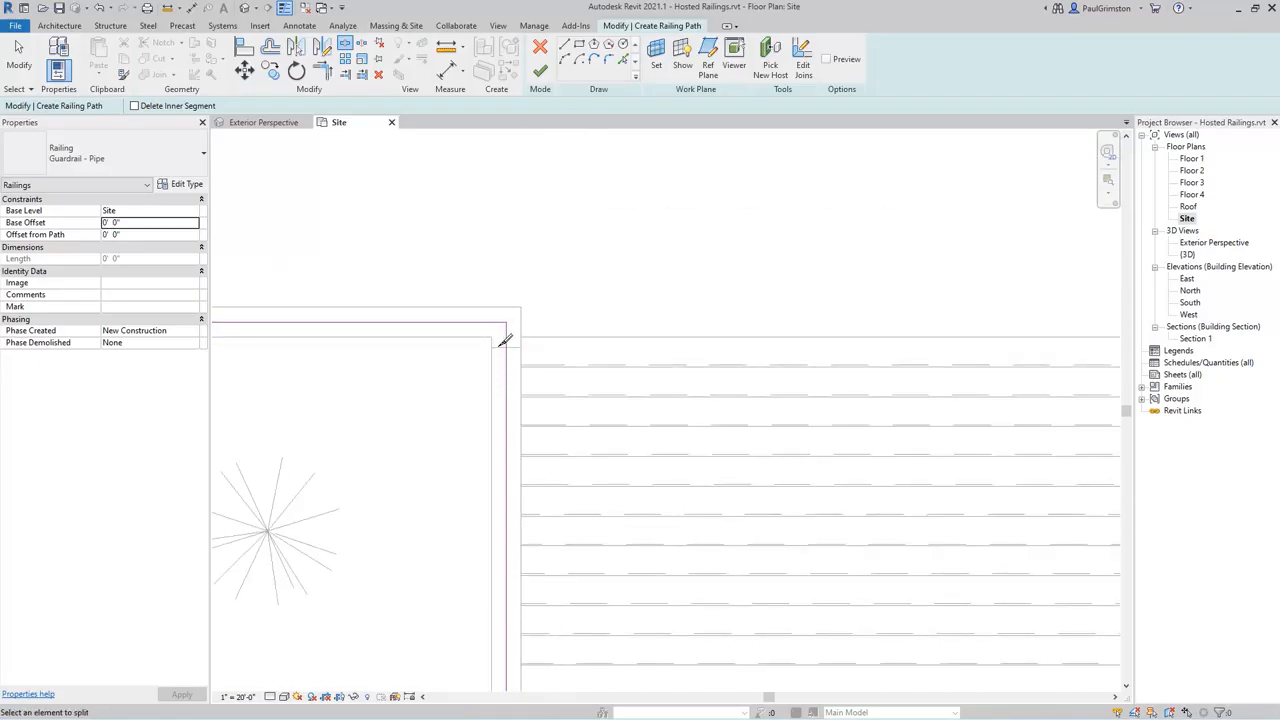
scroll(548, 287, down, 3)
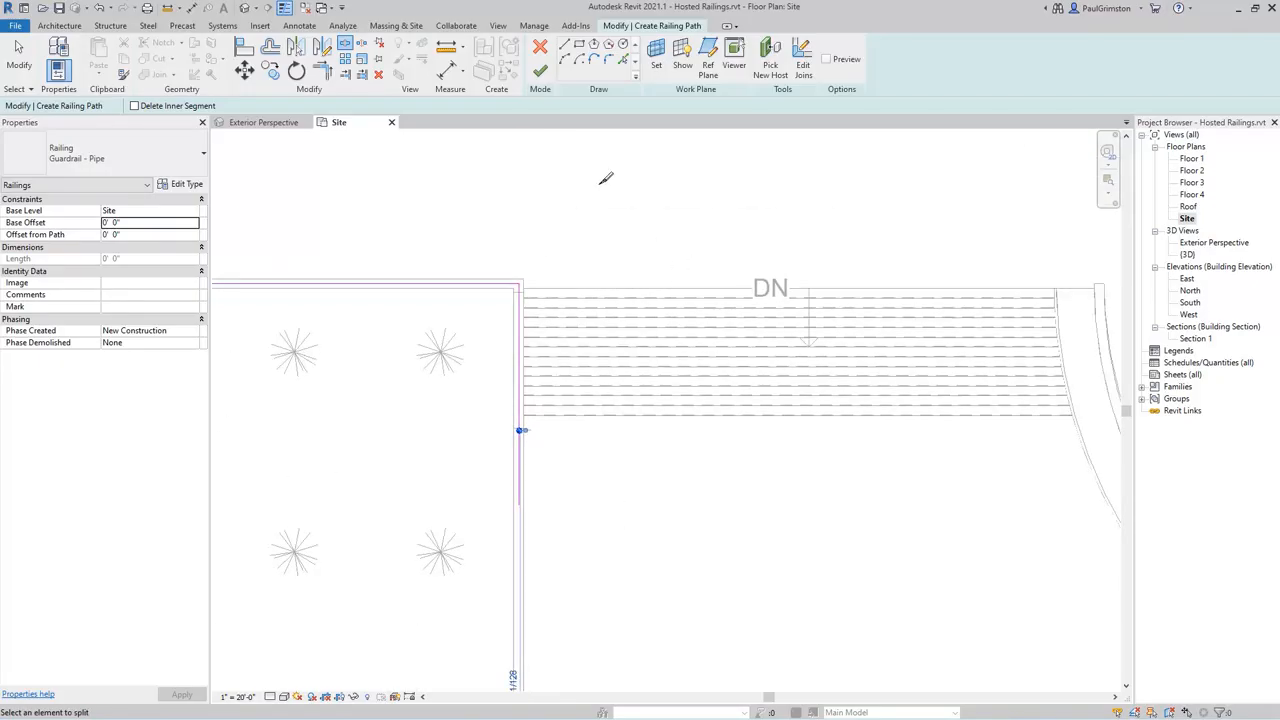
click(540, 70)
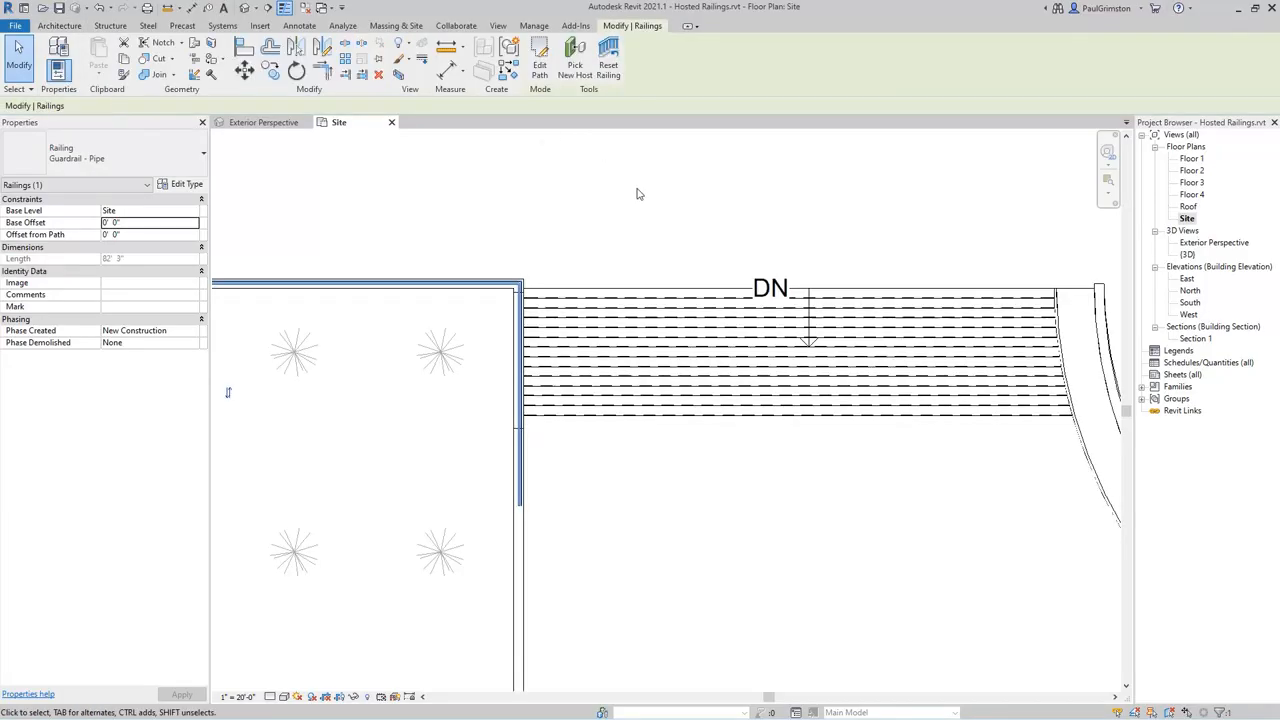
In the Exterior Perspective view, host the pipe guardrail on the sloped retaining wall beside the stairs.
click(258, 122)
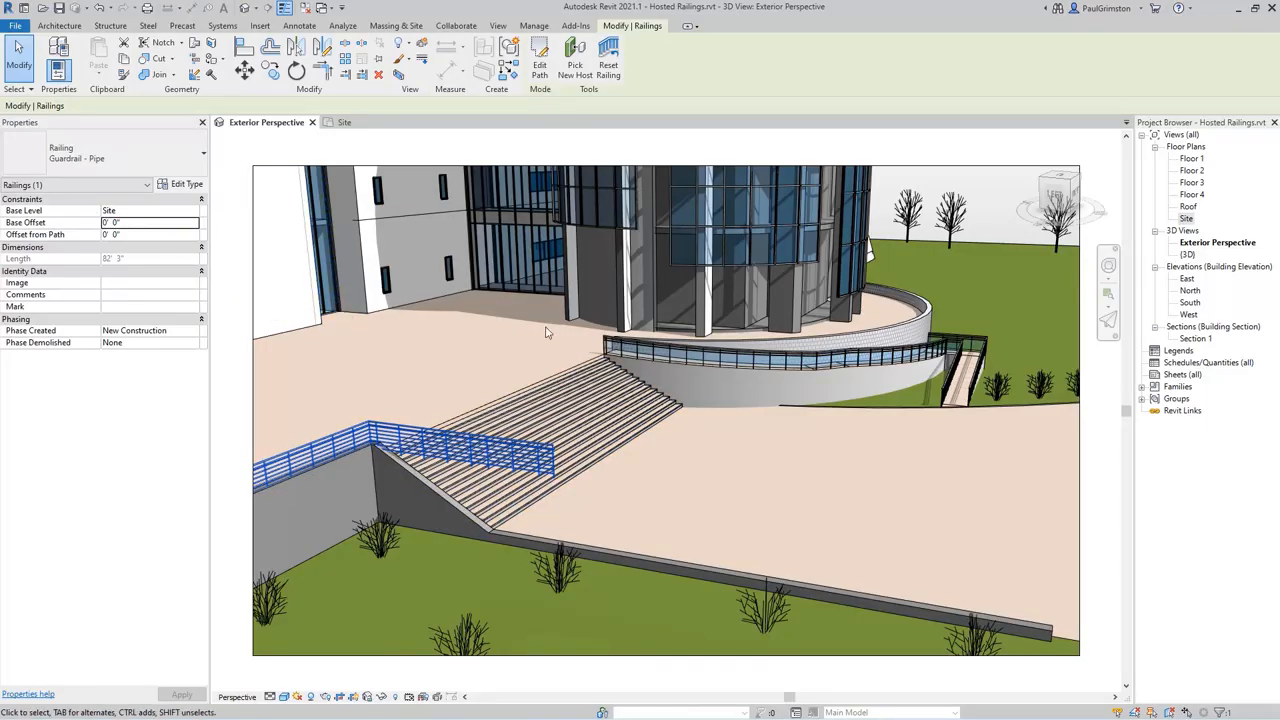
click(577, 61)
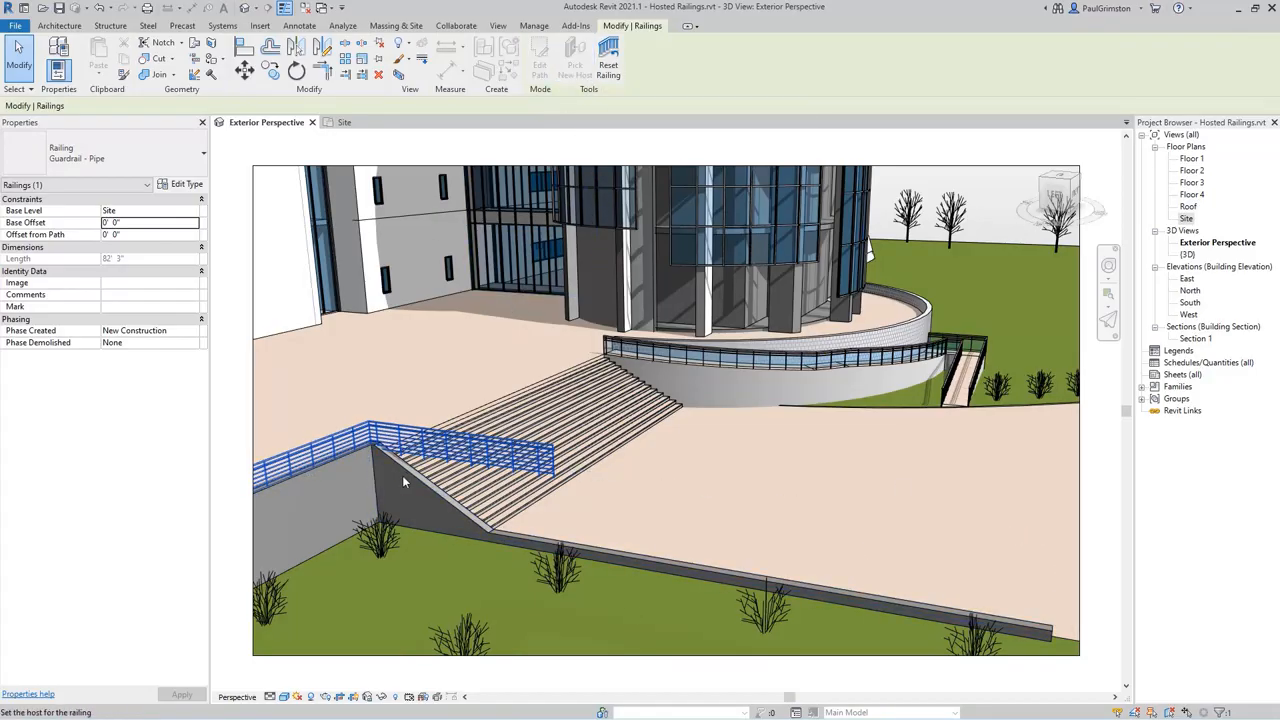
click(658, 572)
key(Escape)
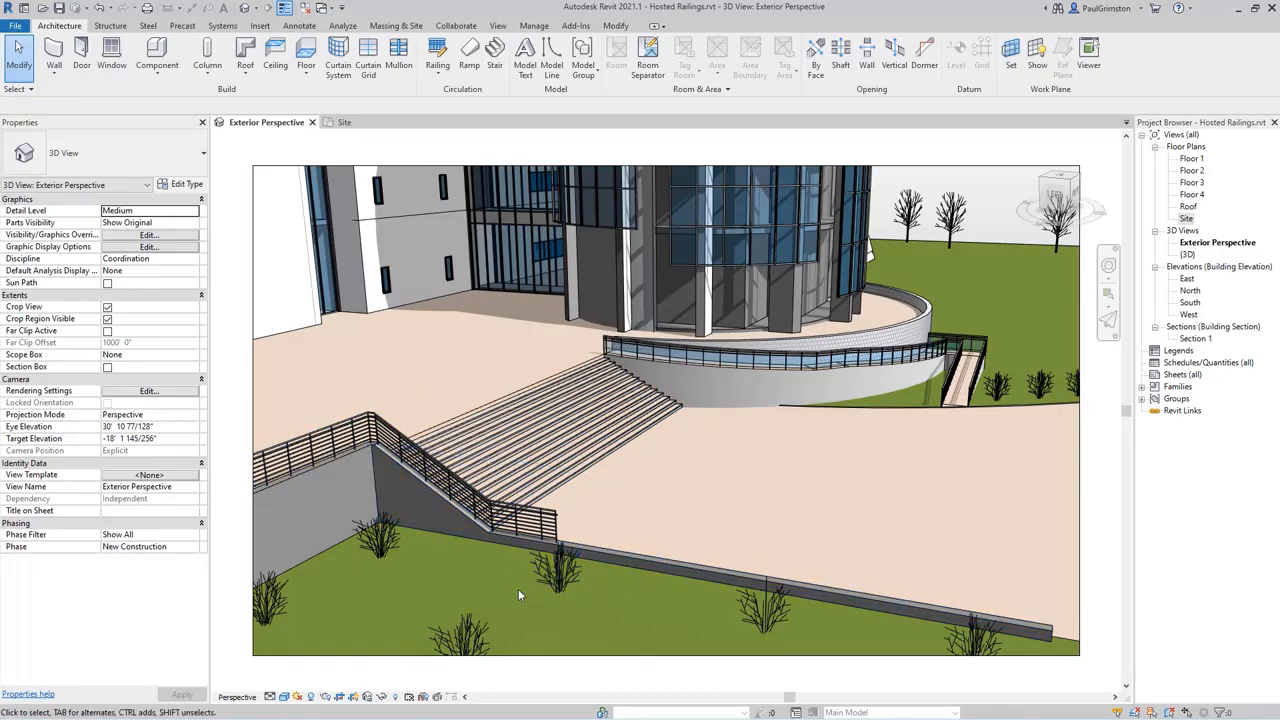
Set the Guardrail - Pipe type's regular baluster spacing to 5' 0" and its pattern justification to Spread Pattern To Fit.
scroll(436, 528, up, 5)
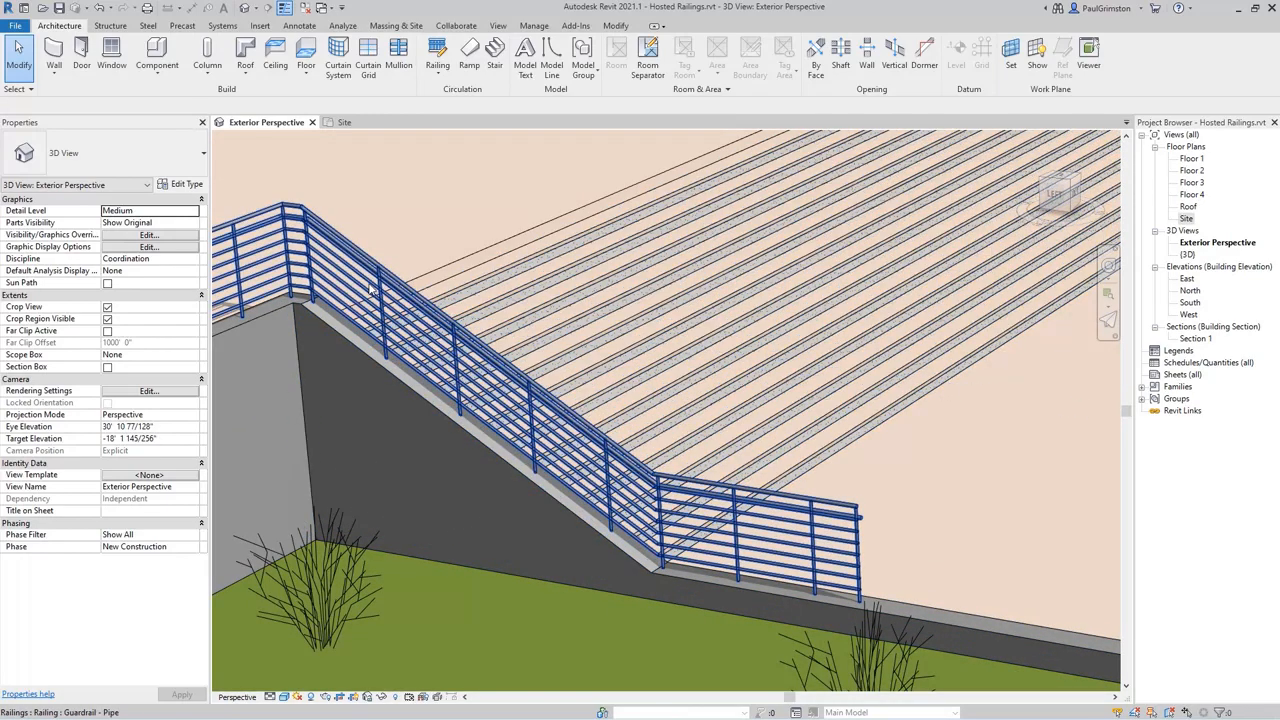
click(306, 211)
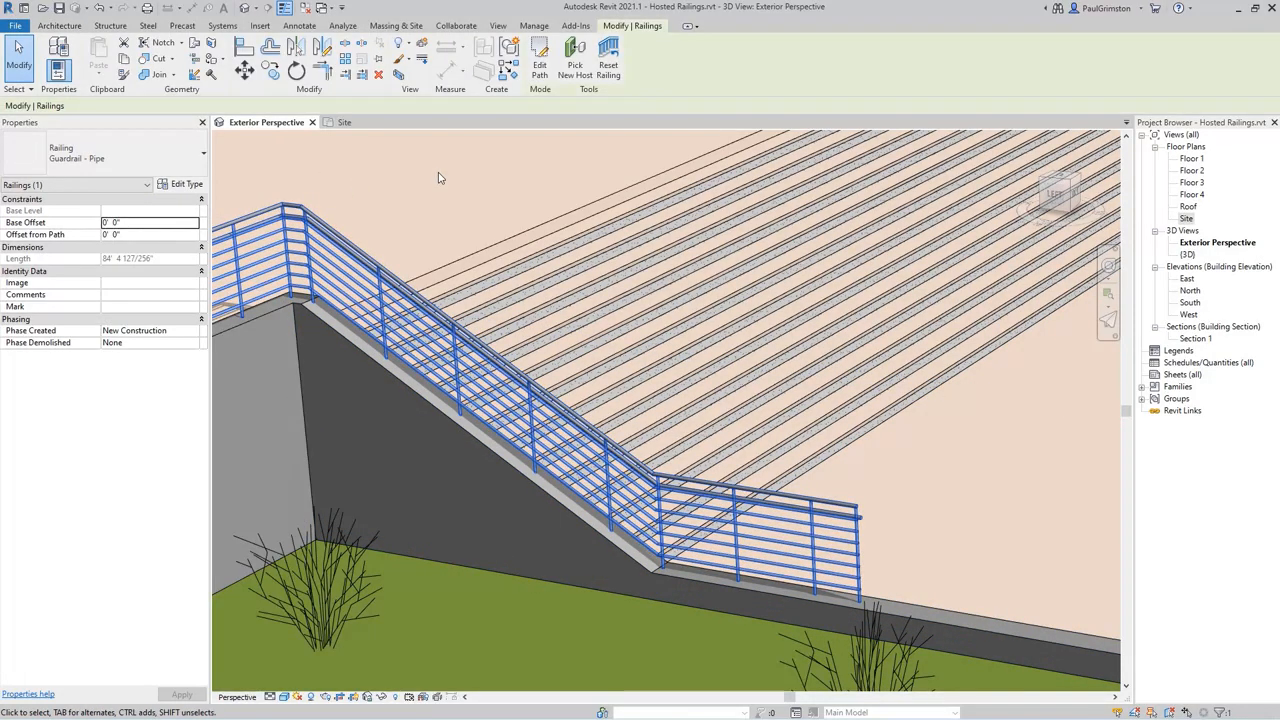
click(183, 188)
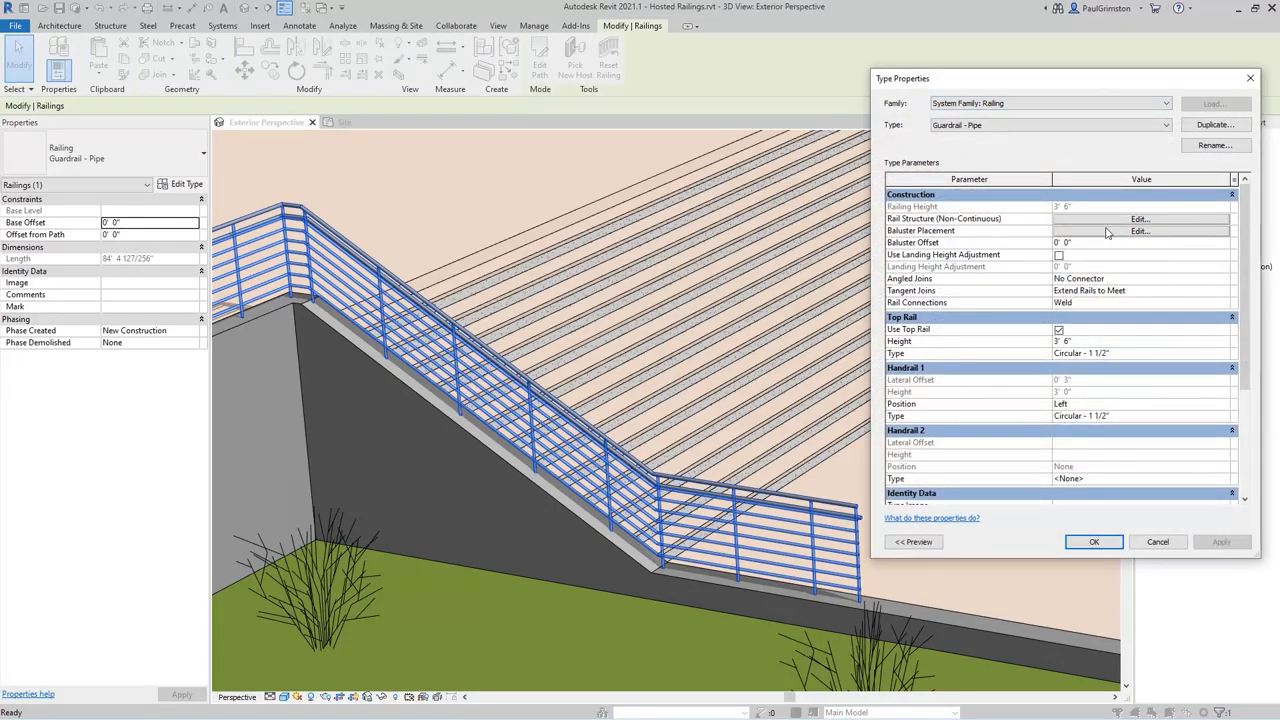
click(1140, 231)
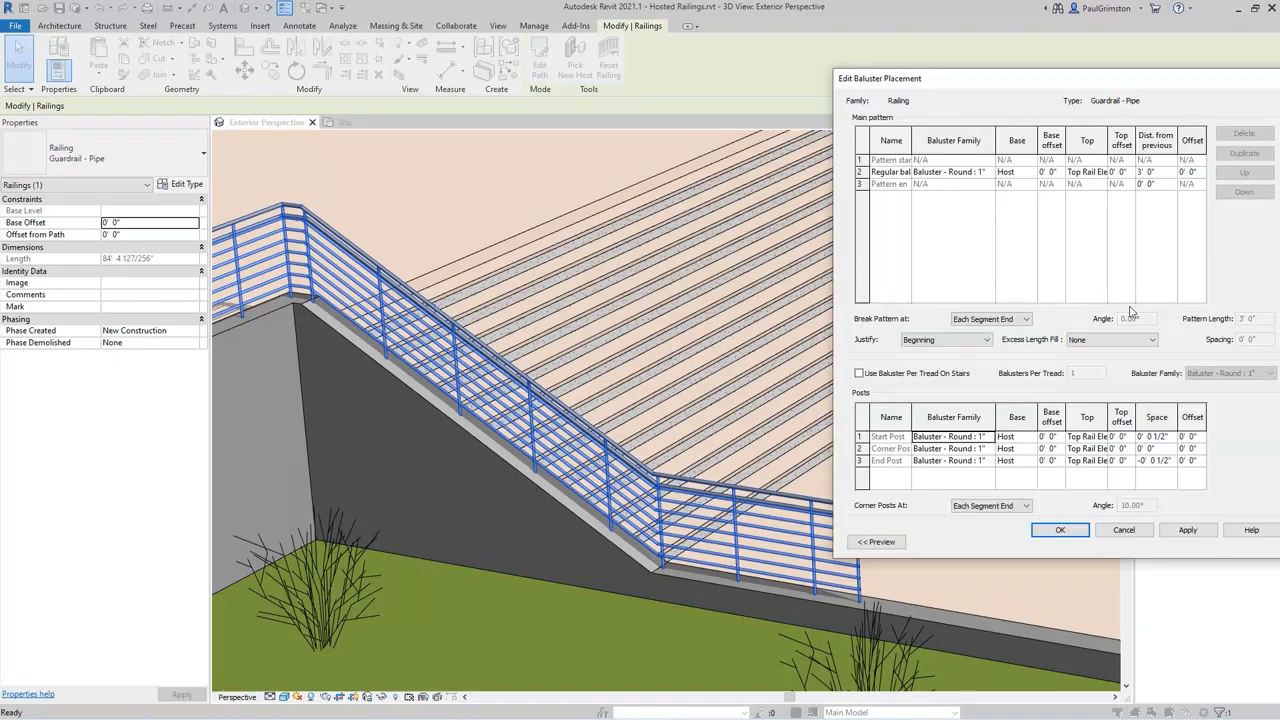
click(1155, 172)
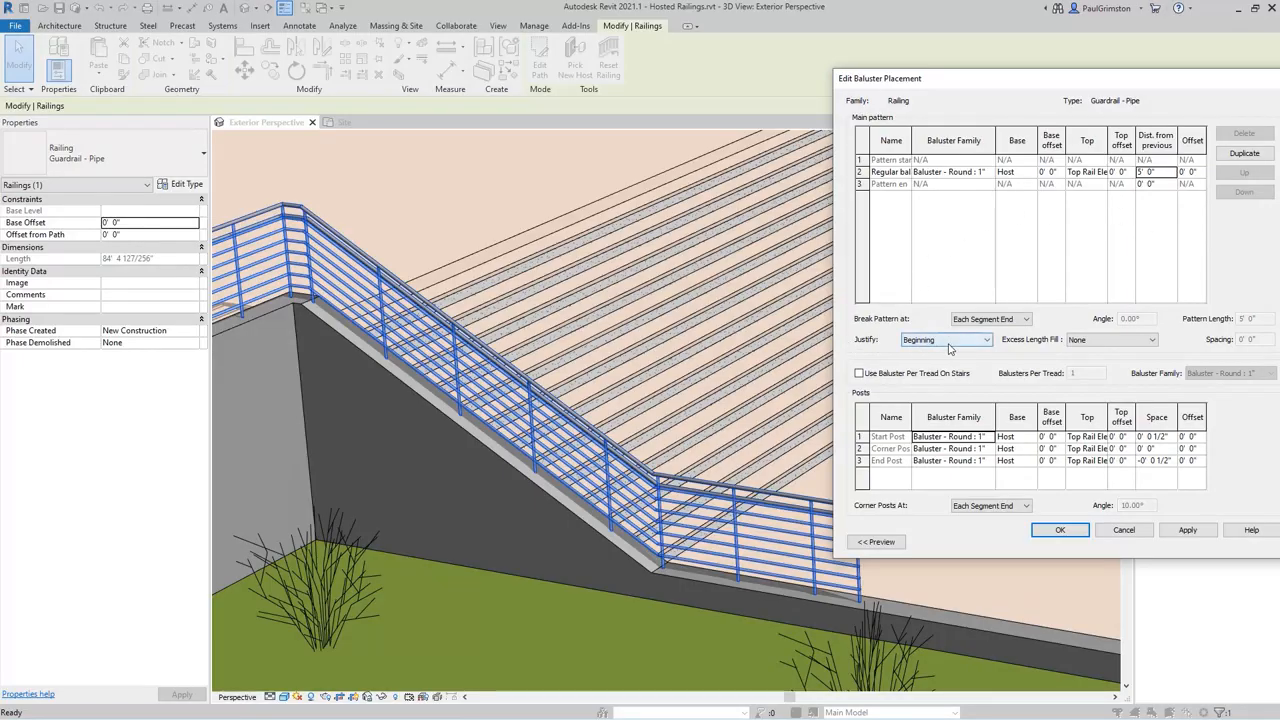
click(985, 340)
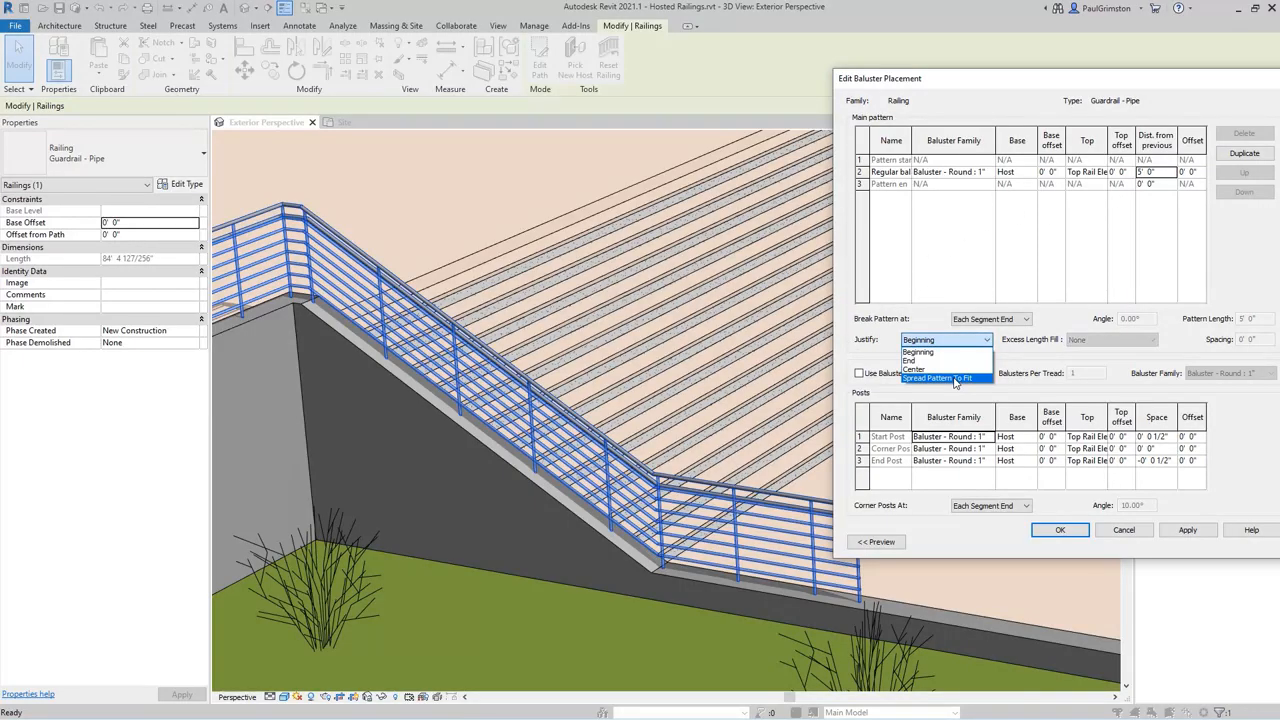
click(960, 378)
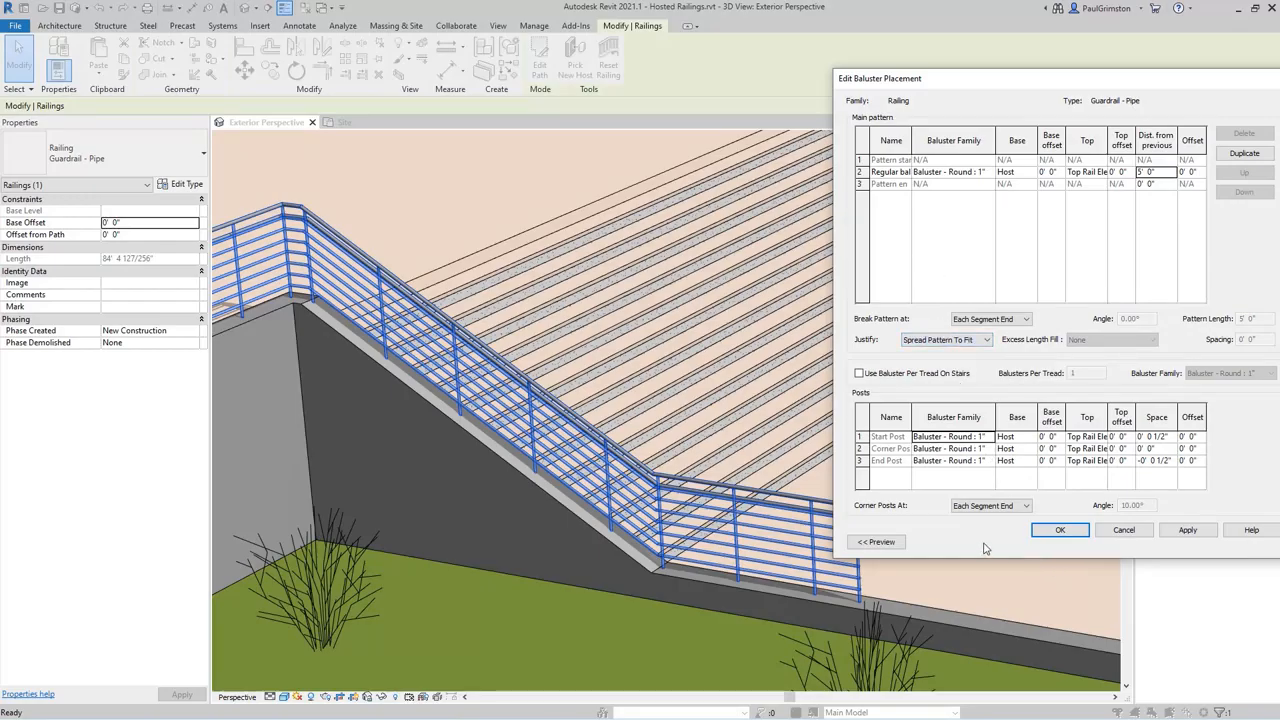
click(1055, 531)
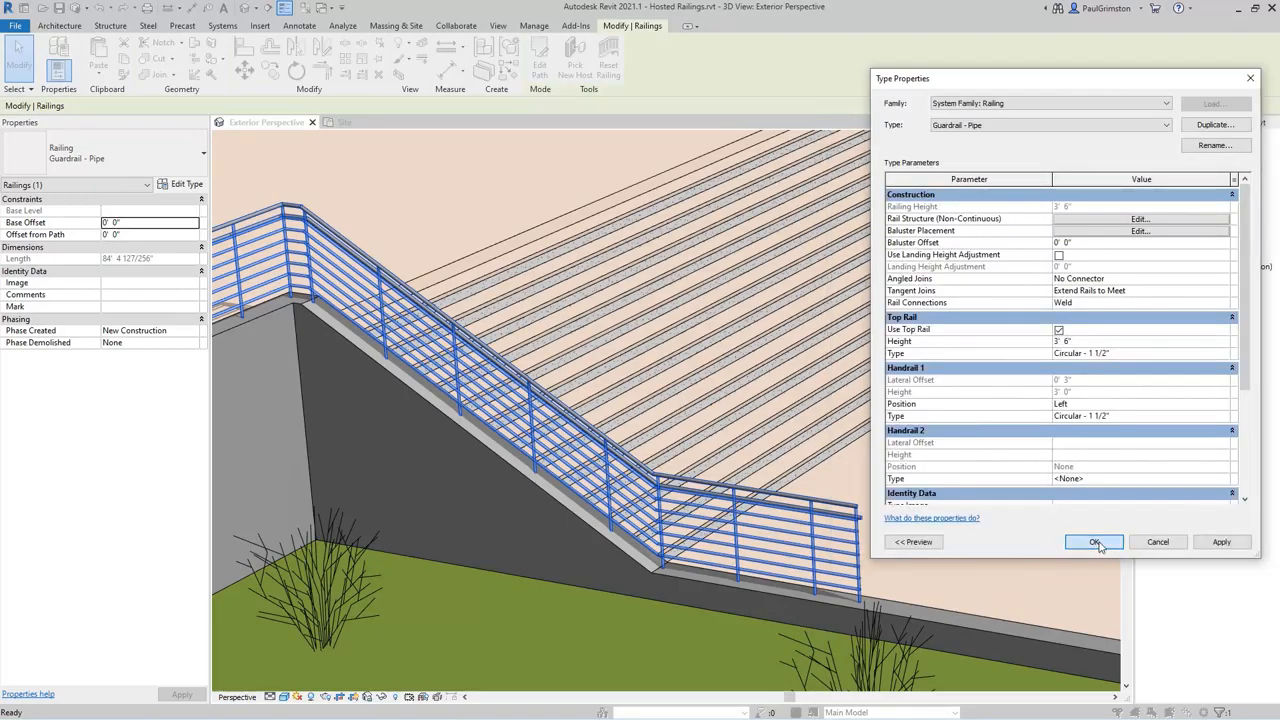
click(1095, 542)
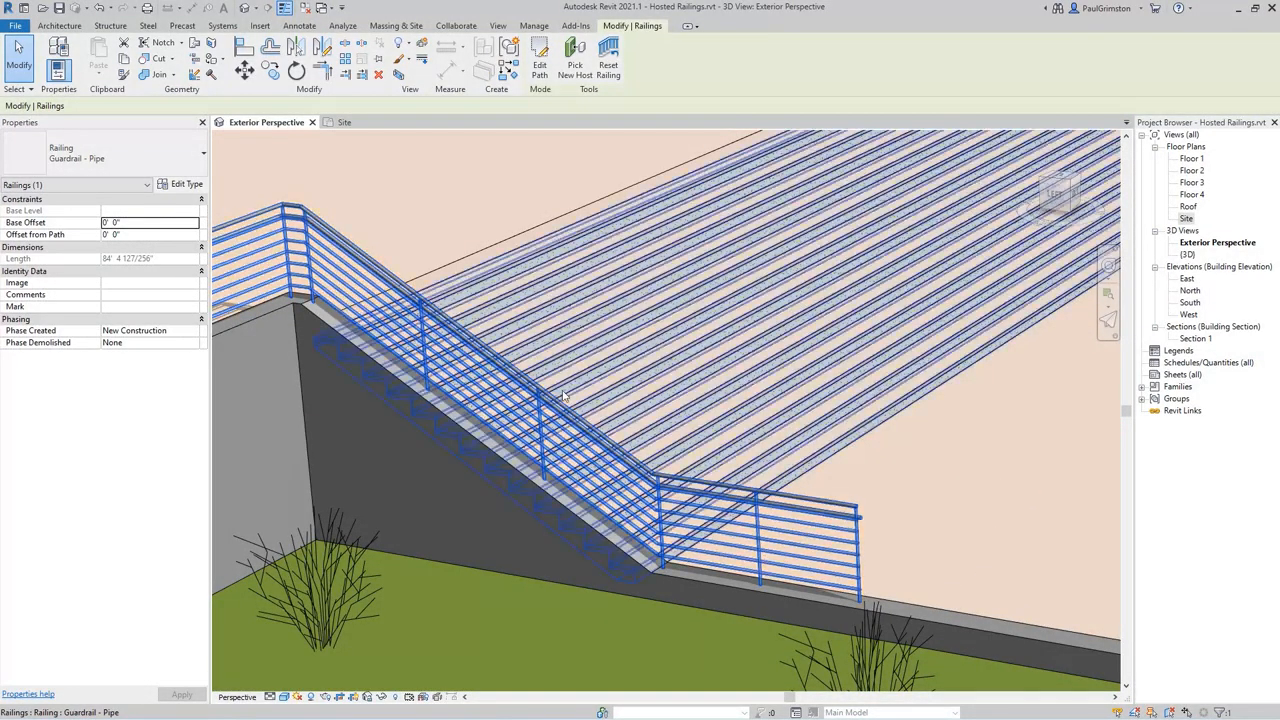
scroll(714, 272, down, 6)
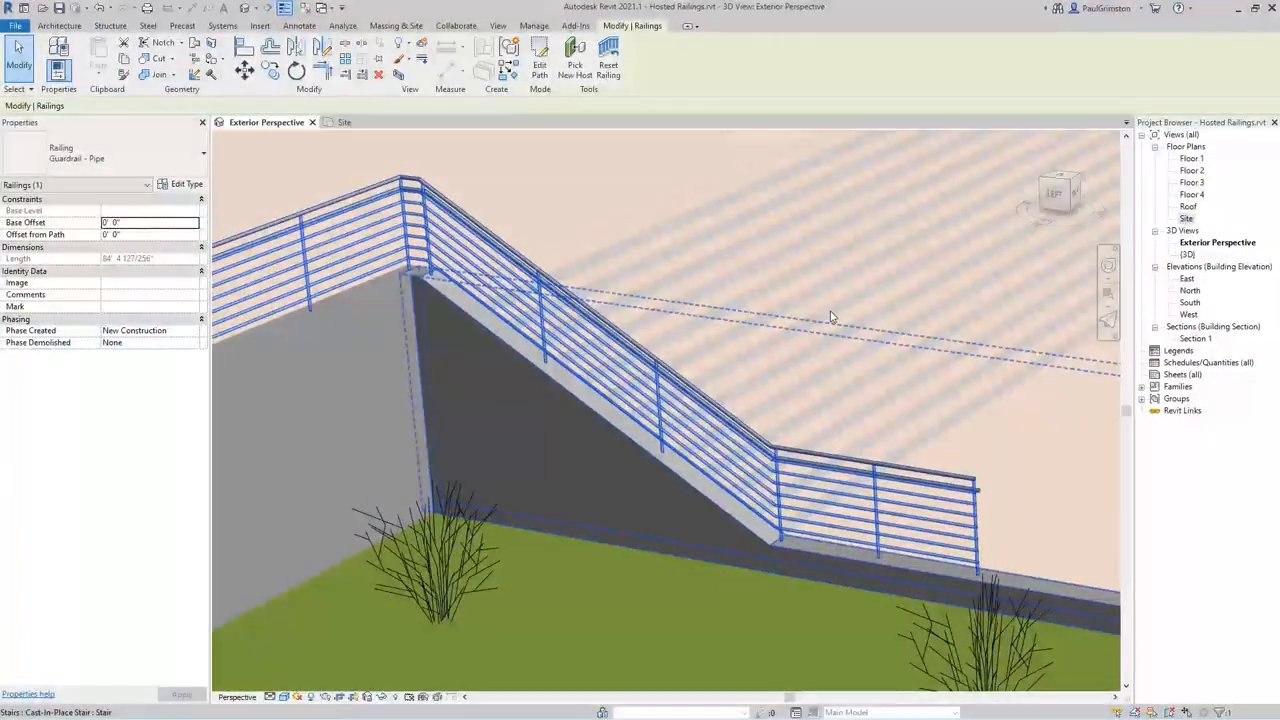
scroll(757, 519, down, 8)
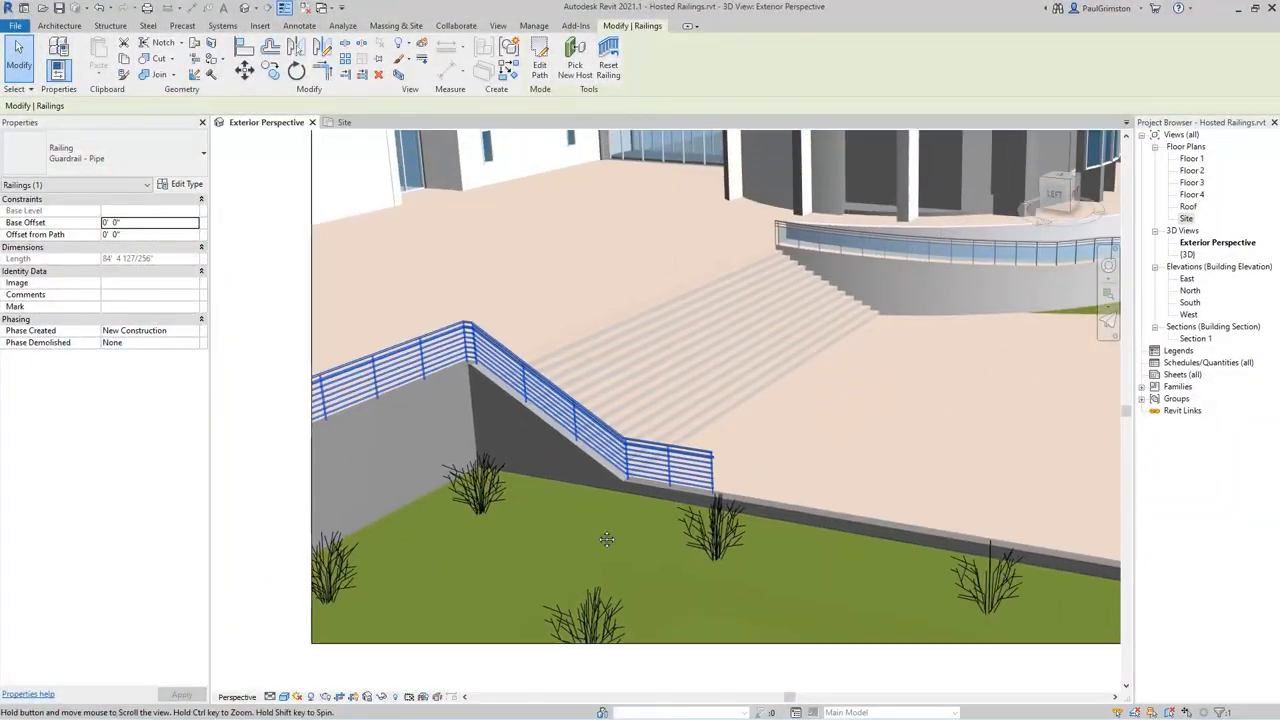